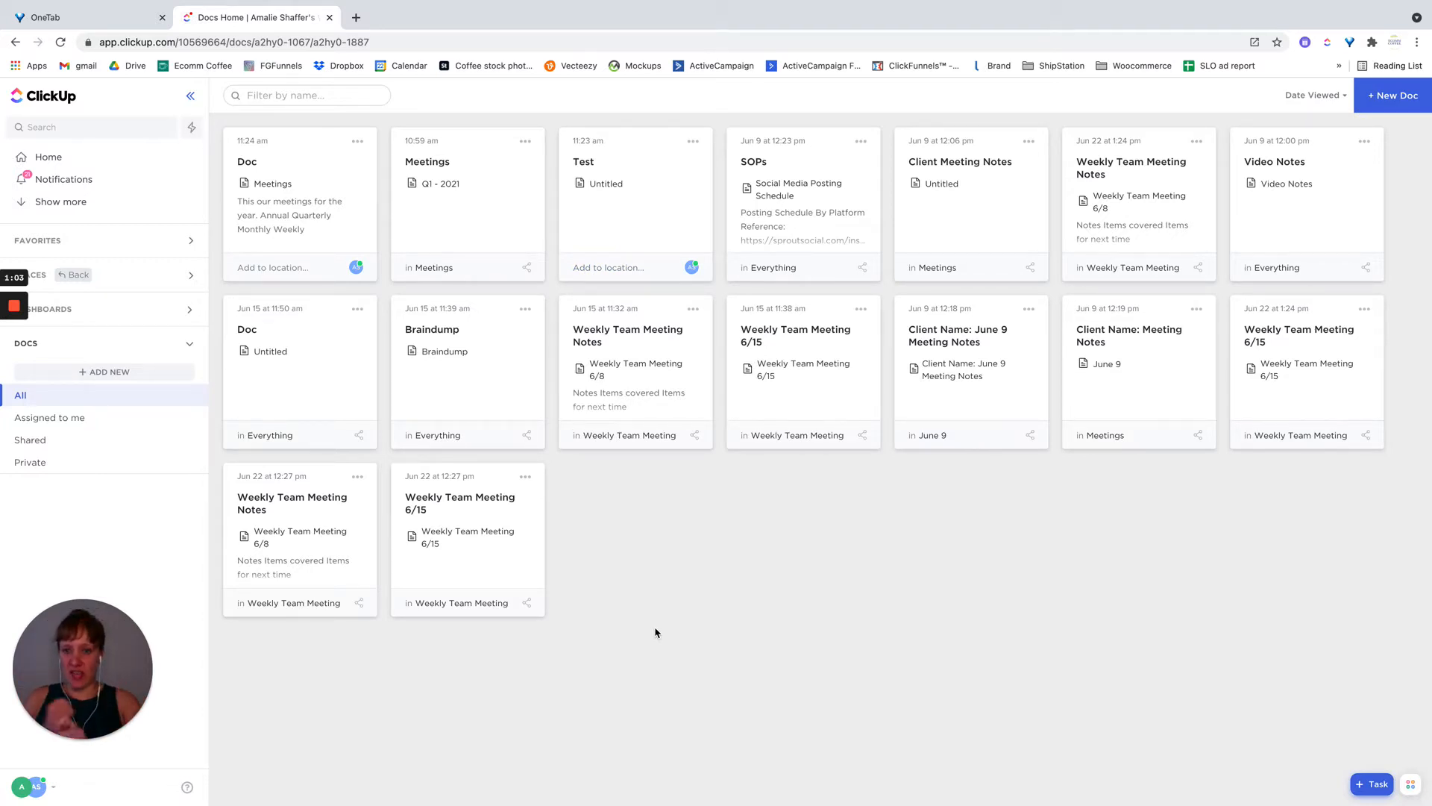
- Expand the Spaces section on Docs Home to reveal Operations › Meetings
click(114, 274)
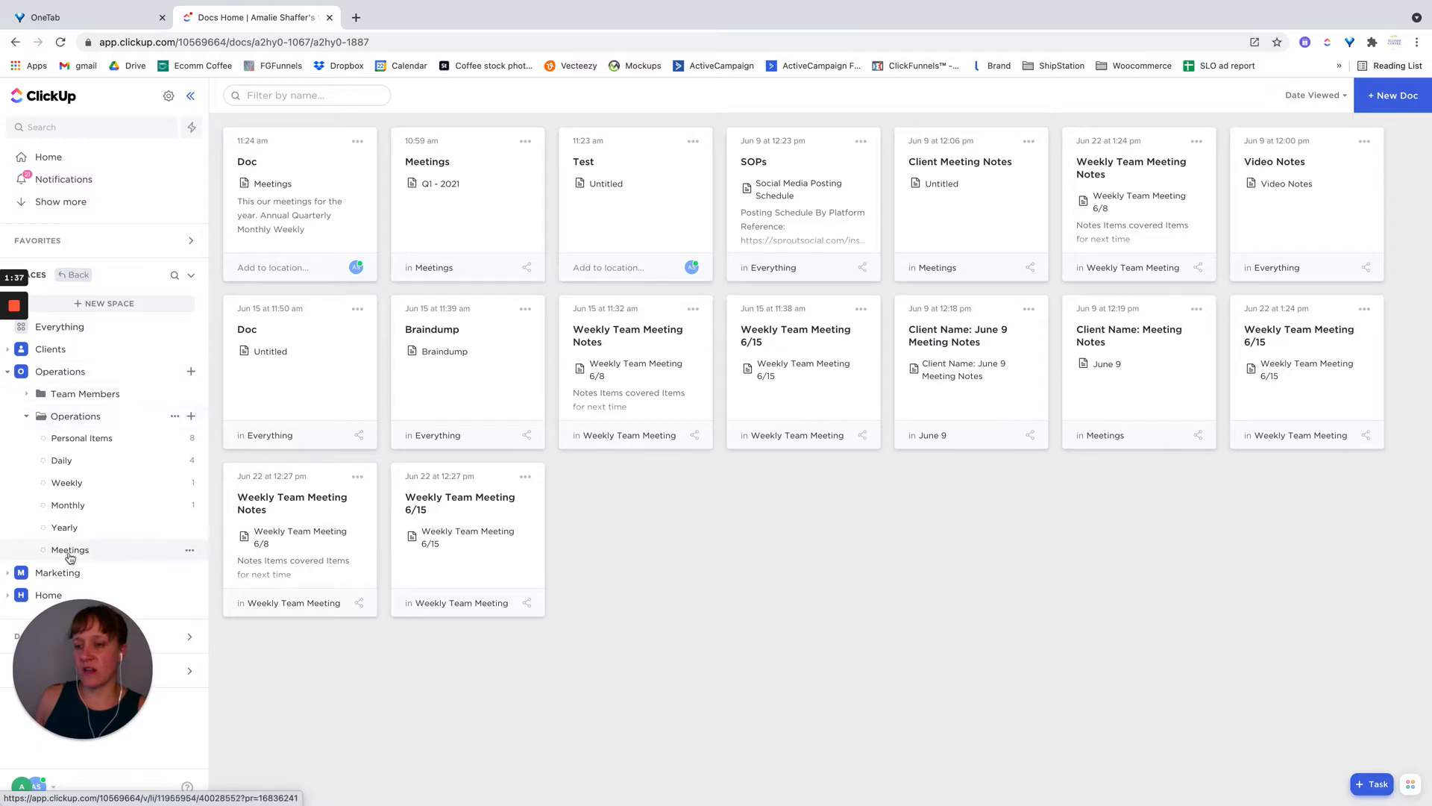
- Open the Meetings doc, show its Pages tree, and go to the top-level Meetings page
click(453, 225)
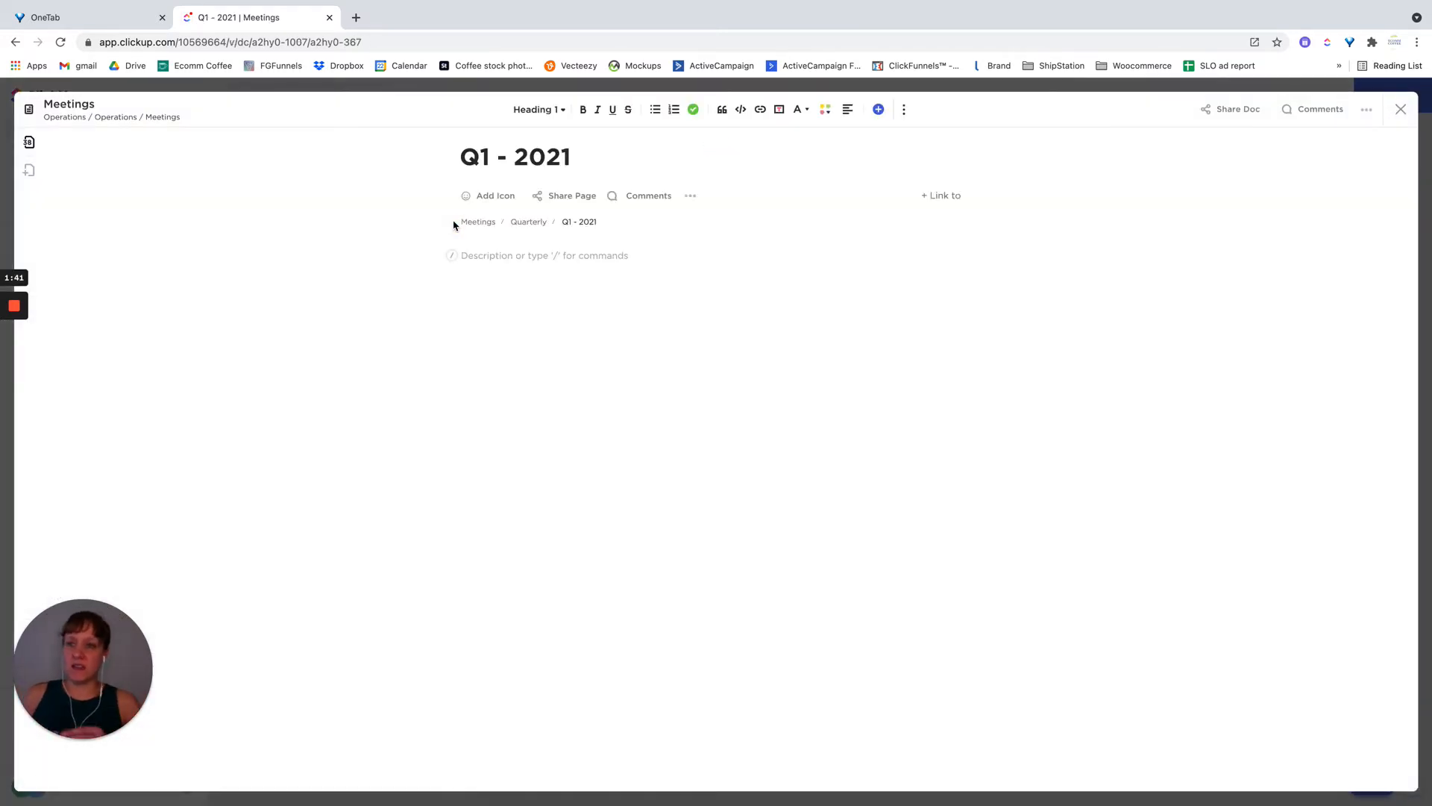
click(30, 142)
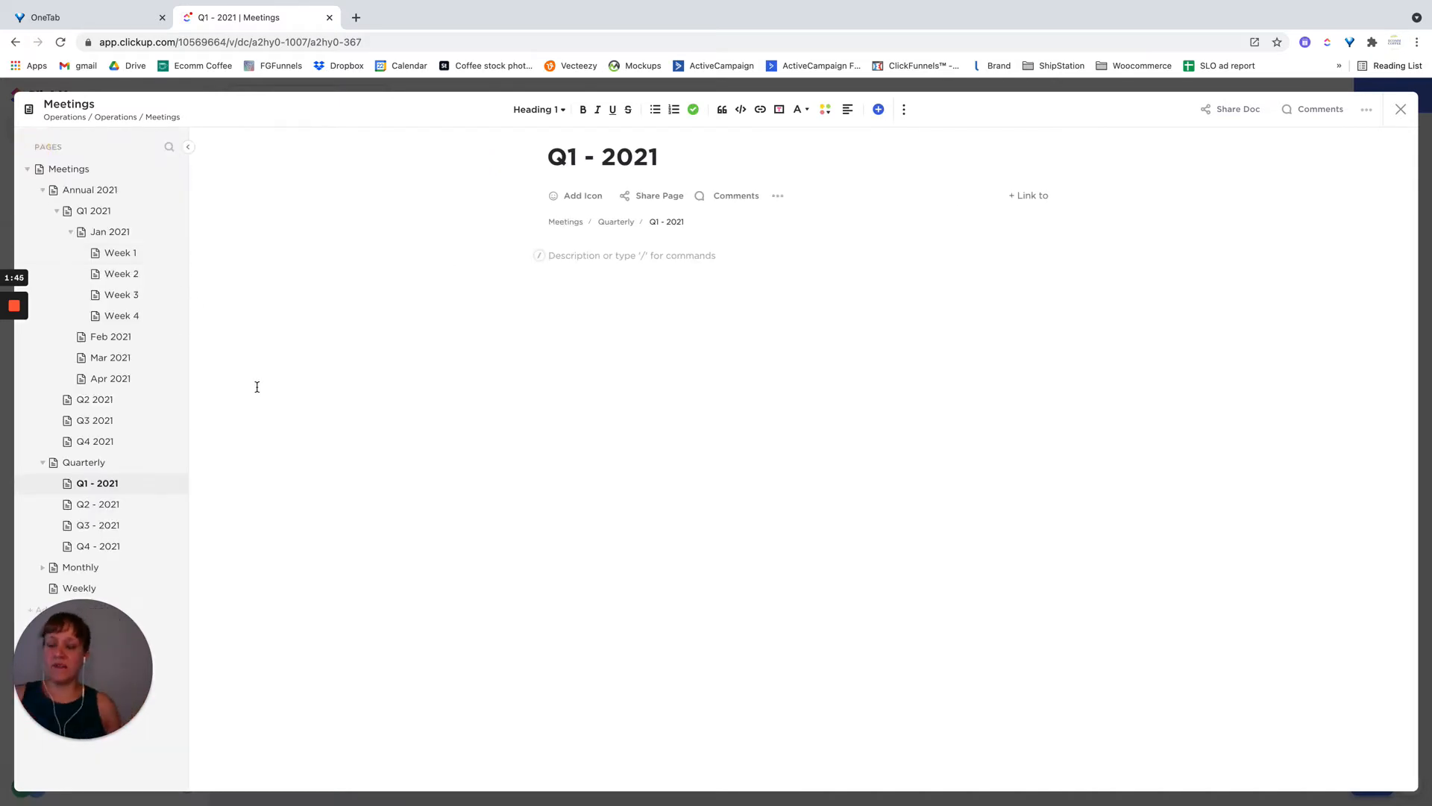
click(79, 173)
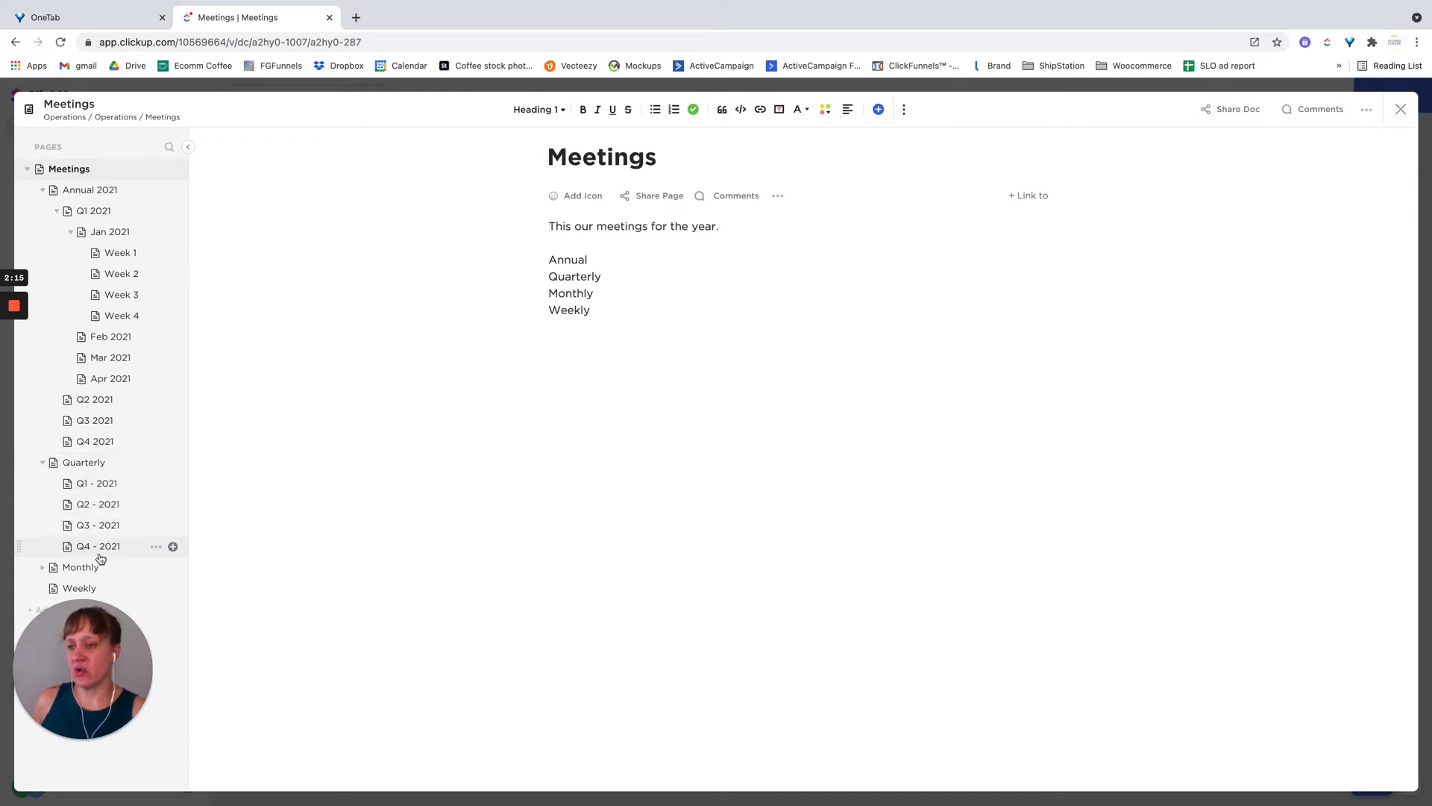
- Expand Monthly in the Pages tree to list its January–August 2021 subpages
click(43, 567)
scroll(118, 470, down, 3)
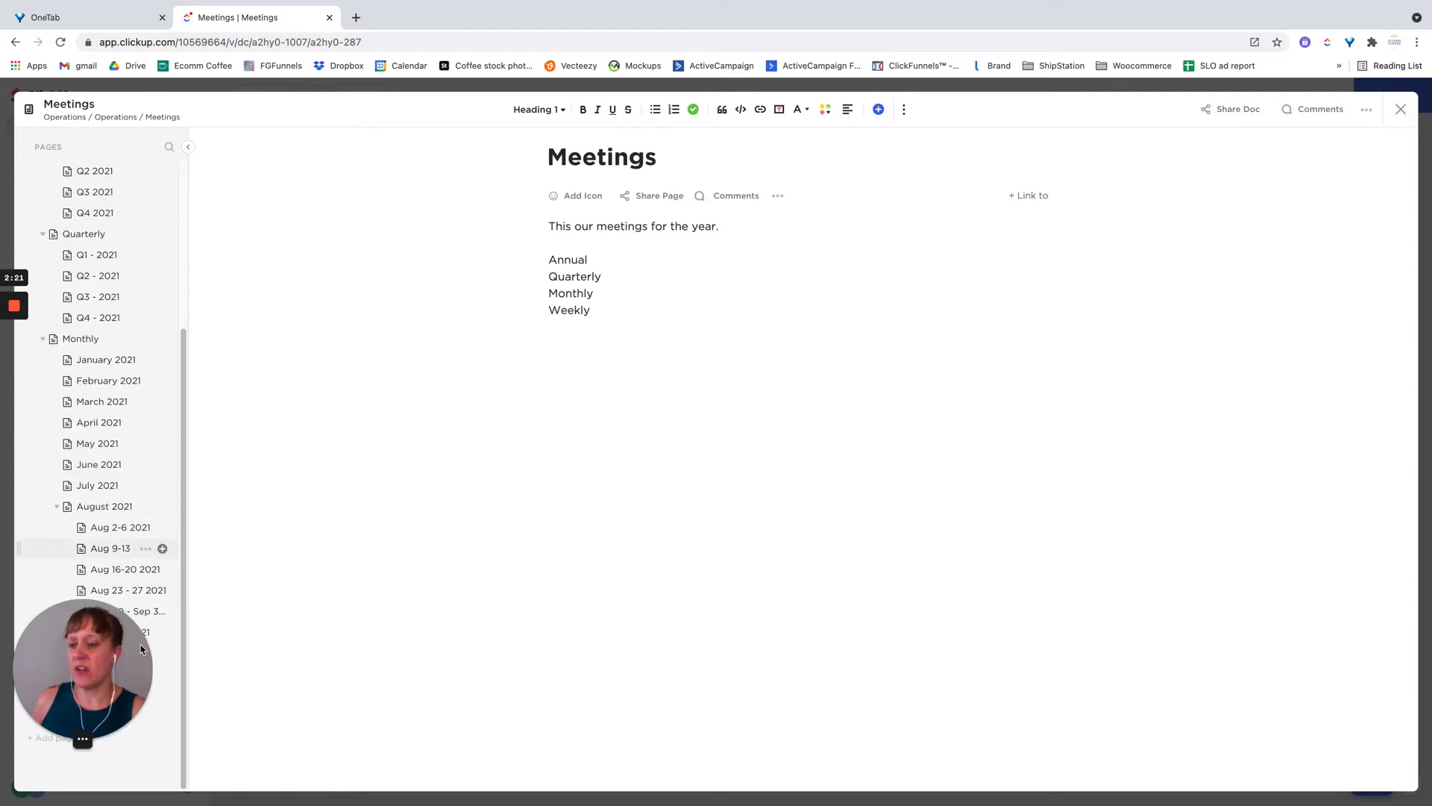
scroll(96, 340, up, 1)
scroll(95, 340, up, 4)
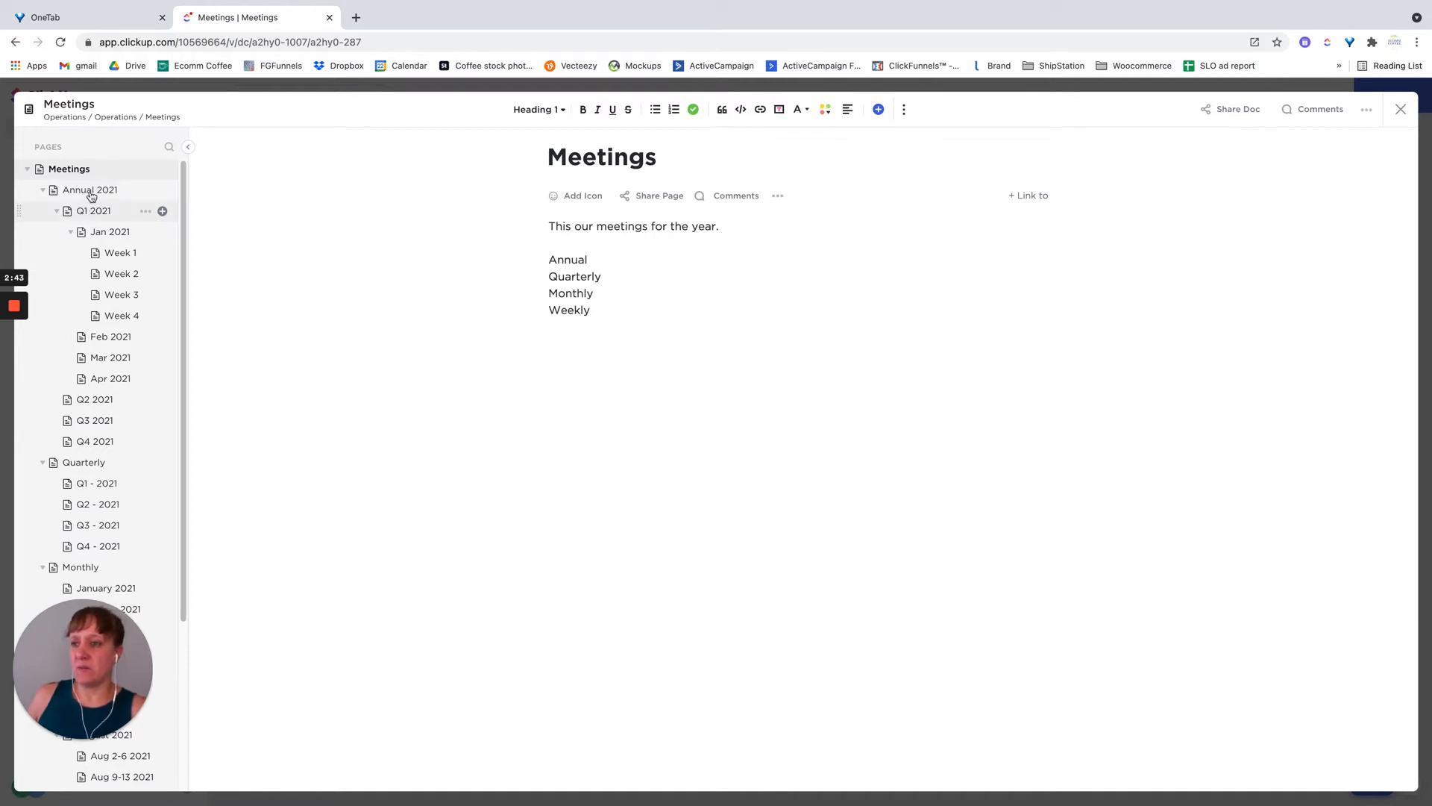
- Add lines Q1, Q2, Q3 and Q4 under Quarterly on the Meetings page
click(619, 278)
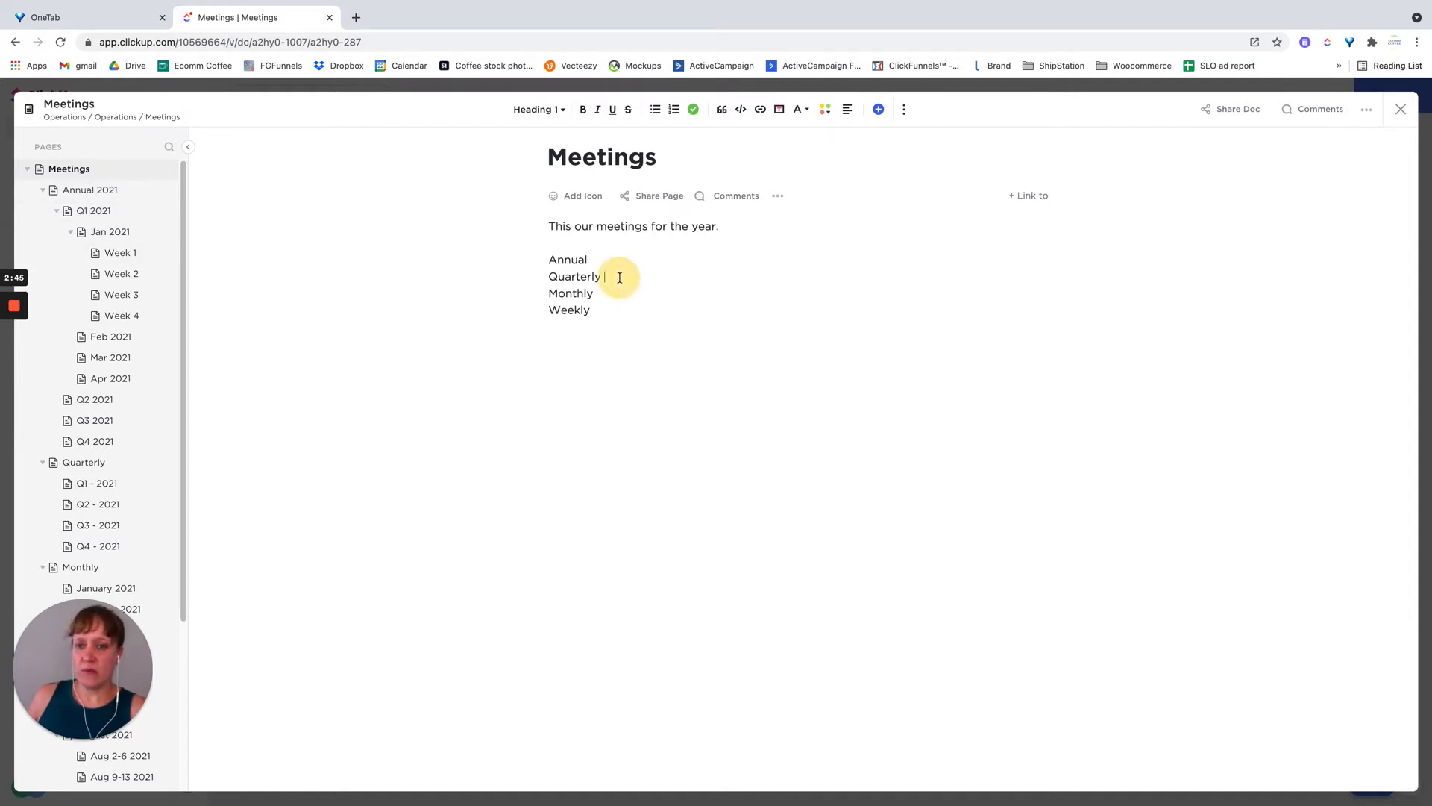
key(Return)
text(Q1)
key(Return)
text(Q2)
key(Return)
text(Q3)
key(Return)
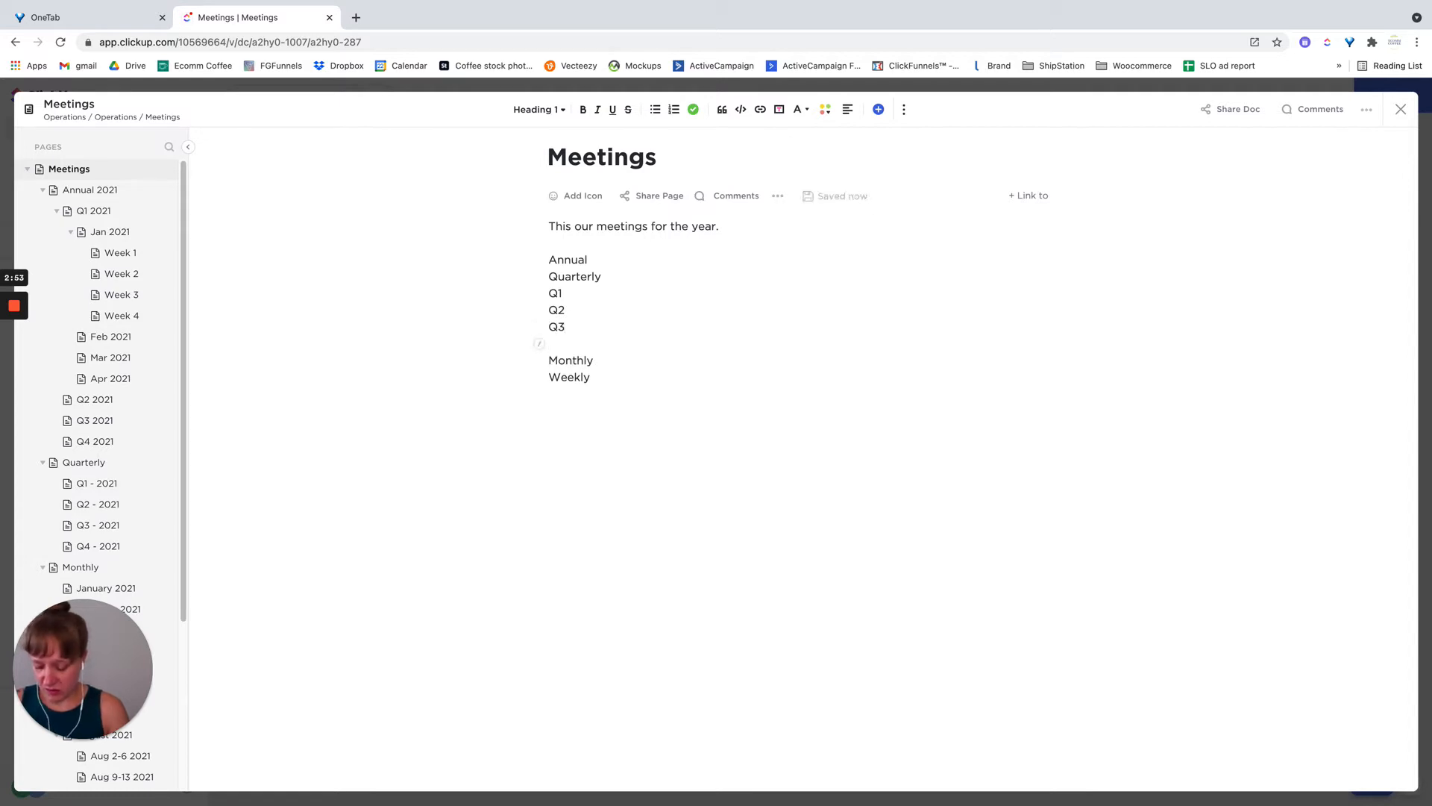
text(Q4)
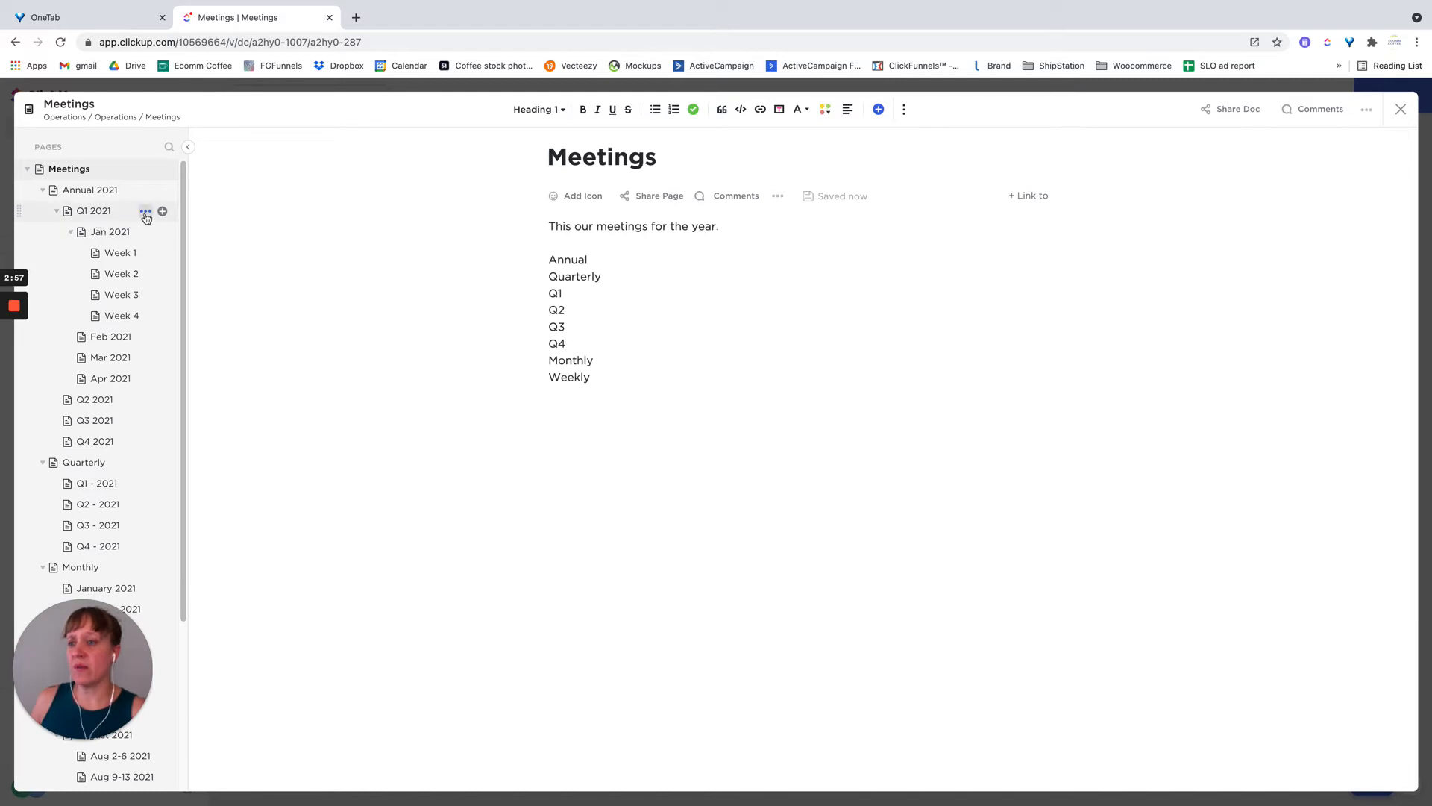
- Link the Q1 text to the Q1 2021 page and follow the link
click(146, 213)
click(197, 236)
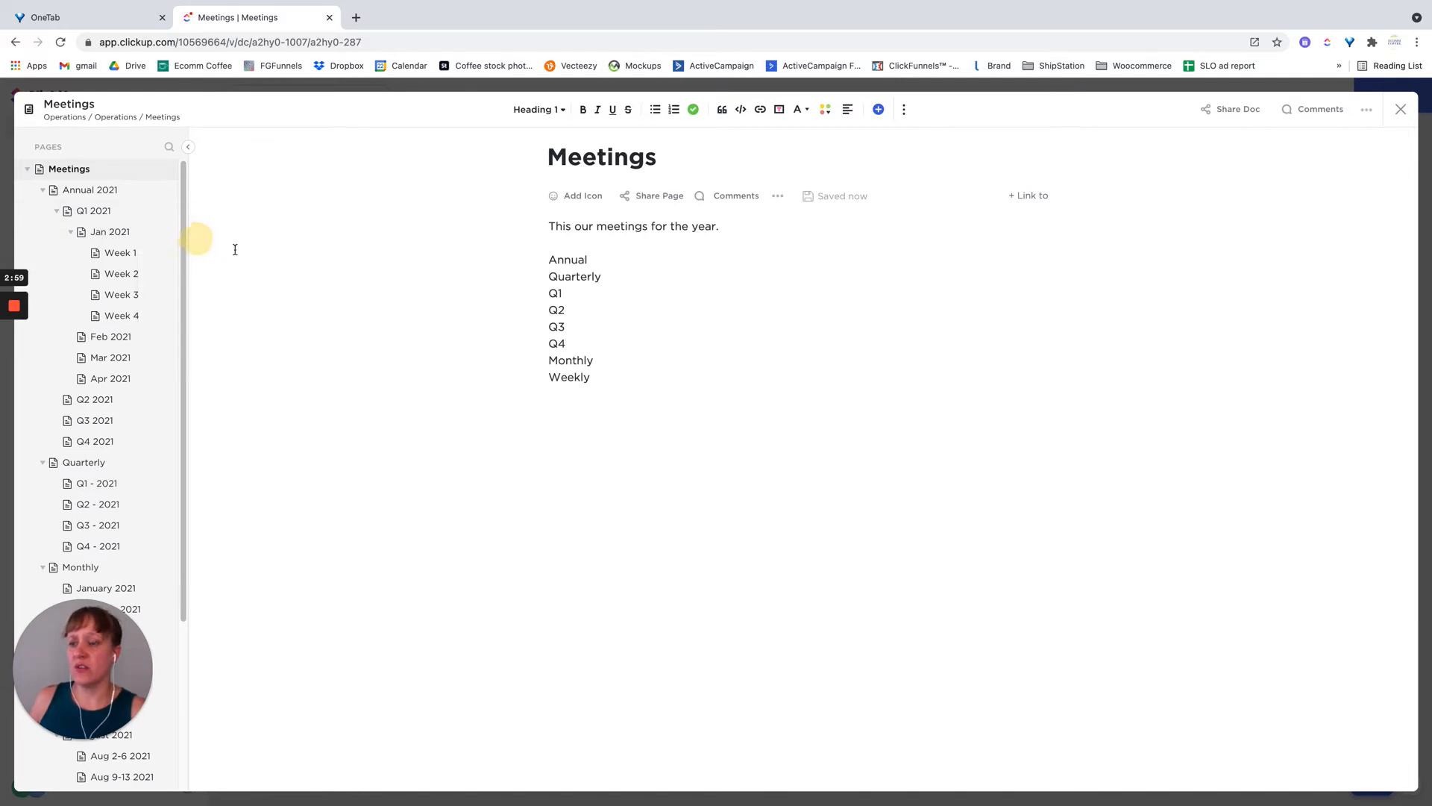
drag(585, 295, 527, 294)
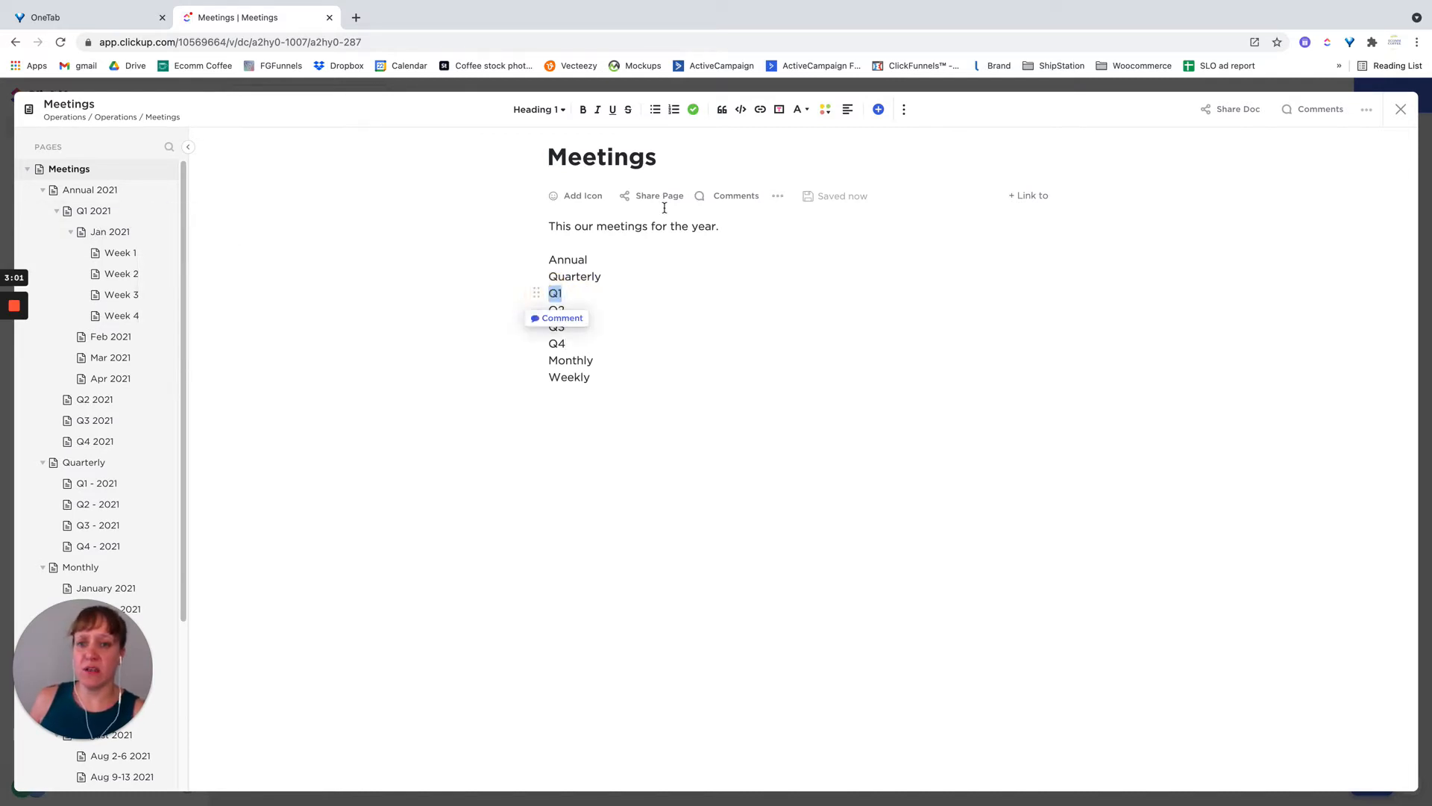
click(760, 109)
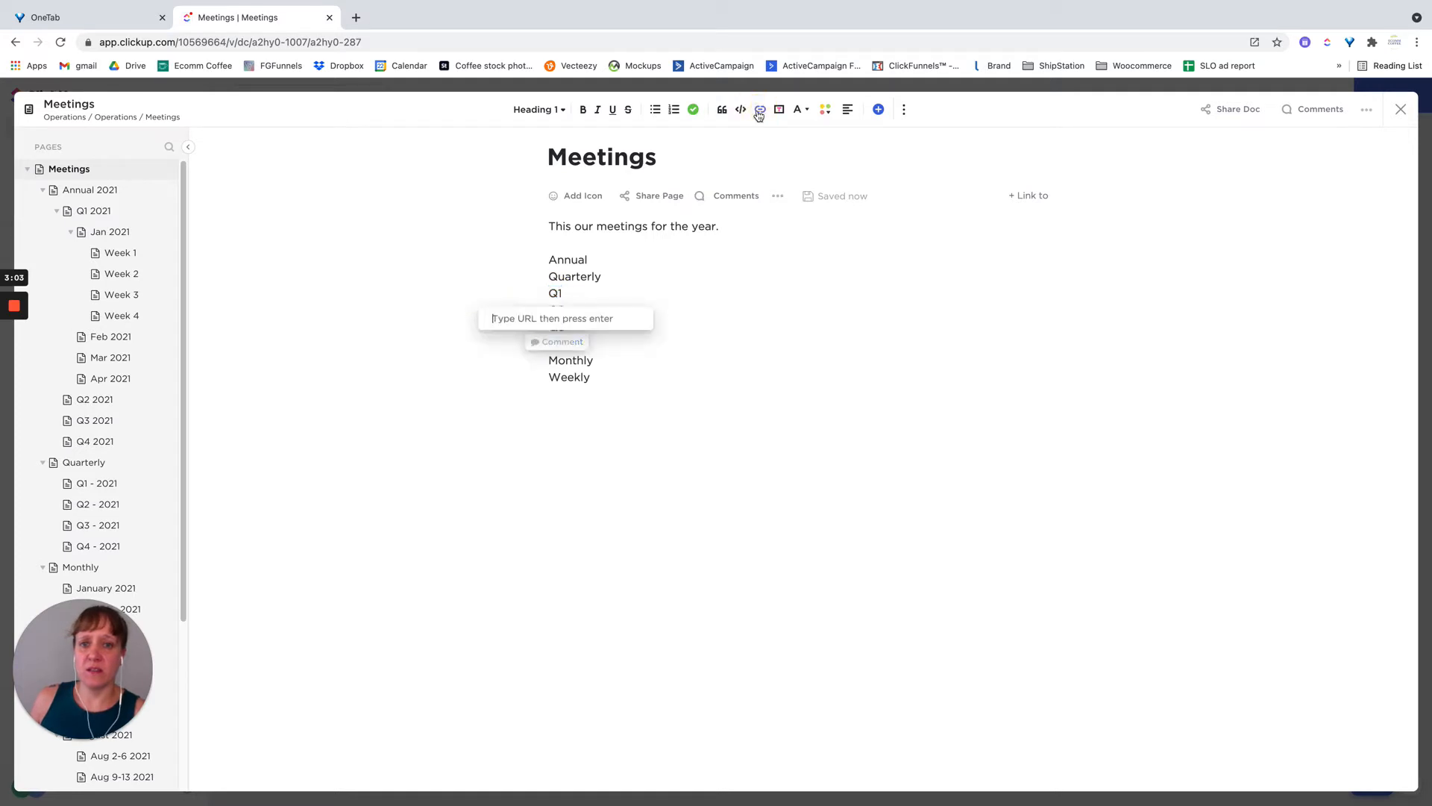
key(super+v)
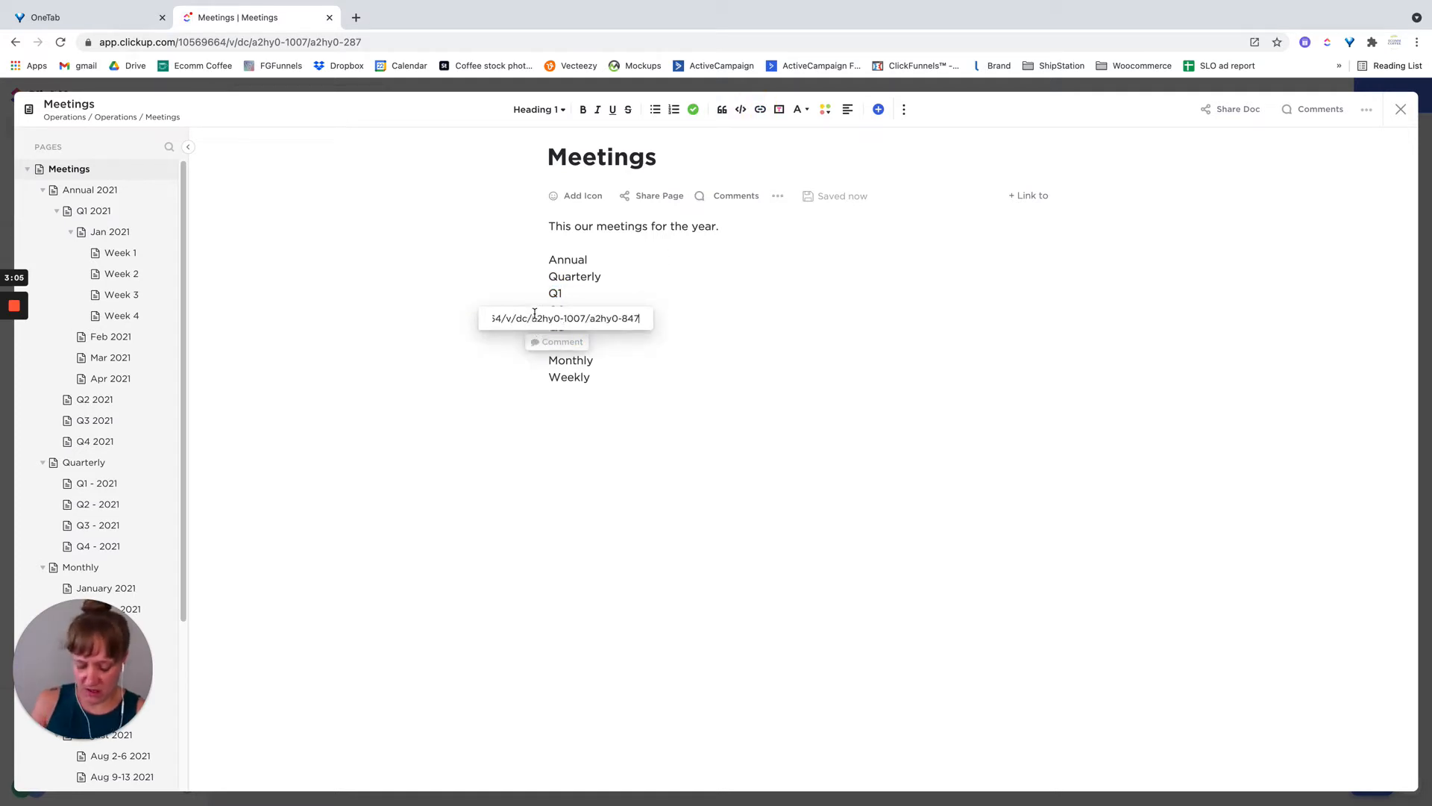
key(Return)
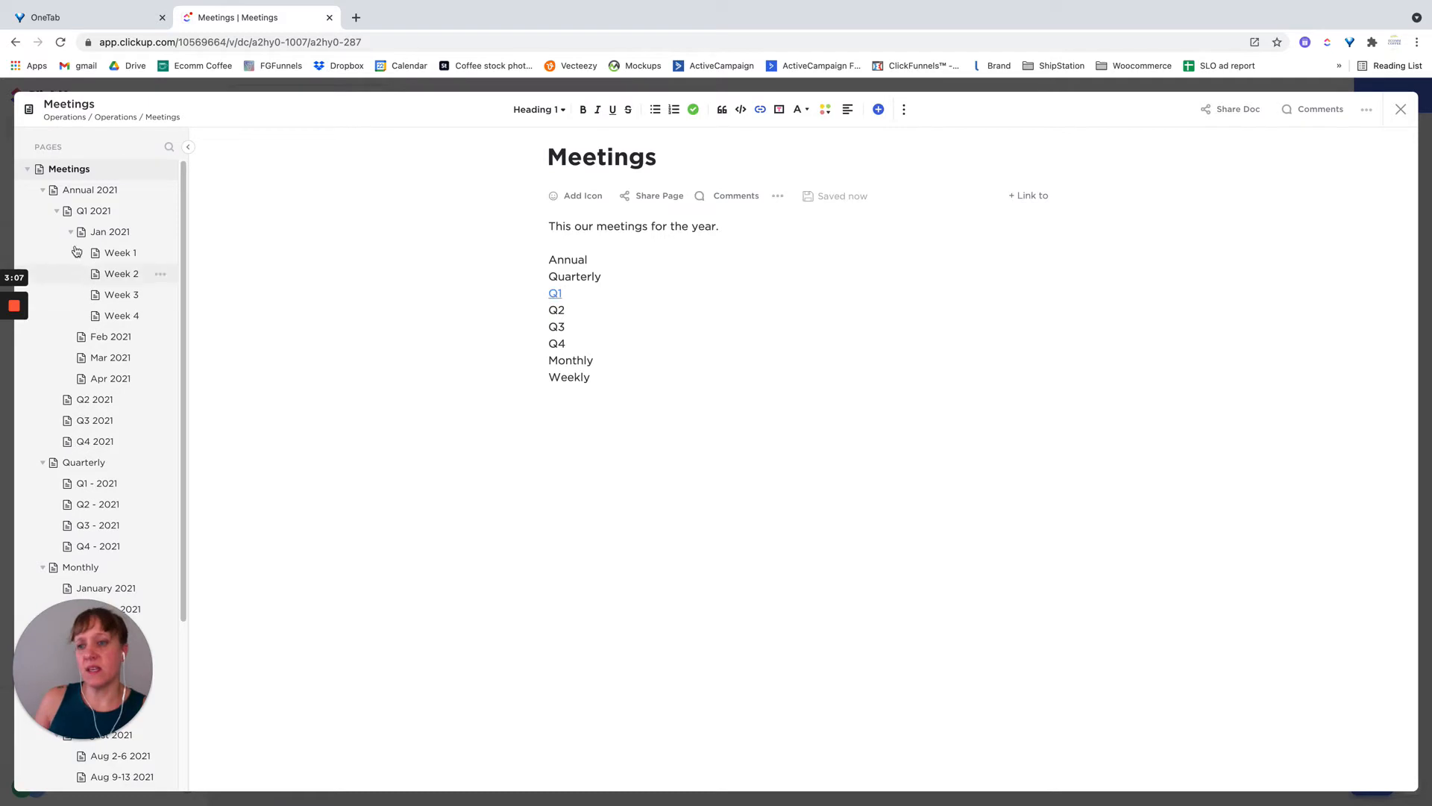
click(553, 296)
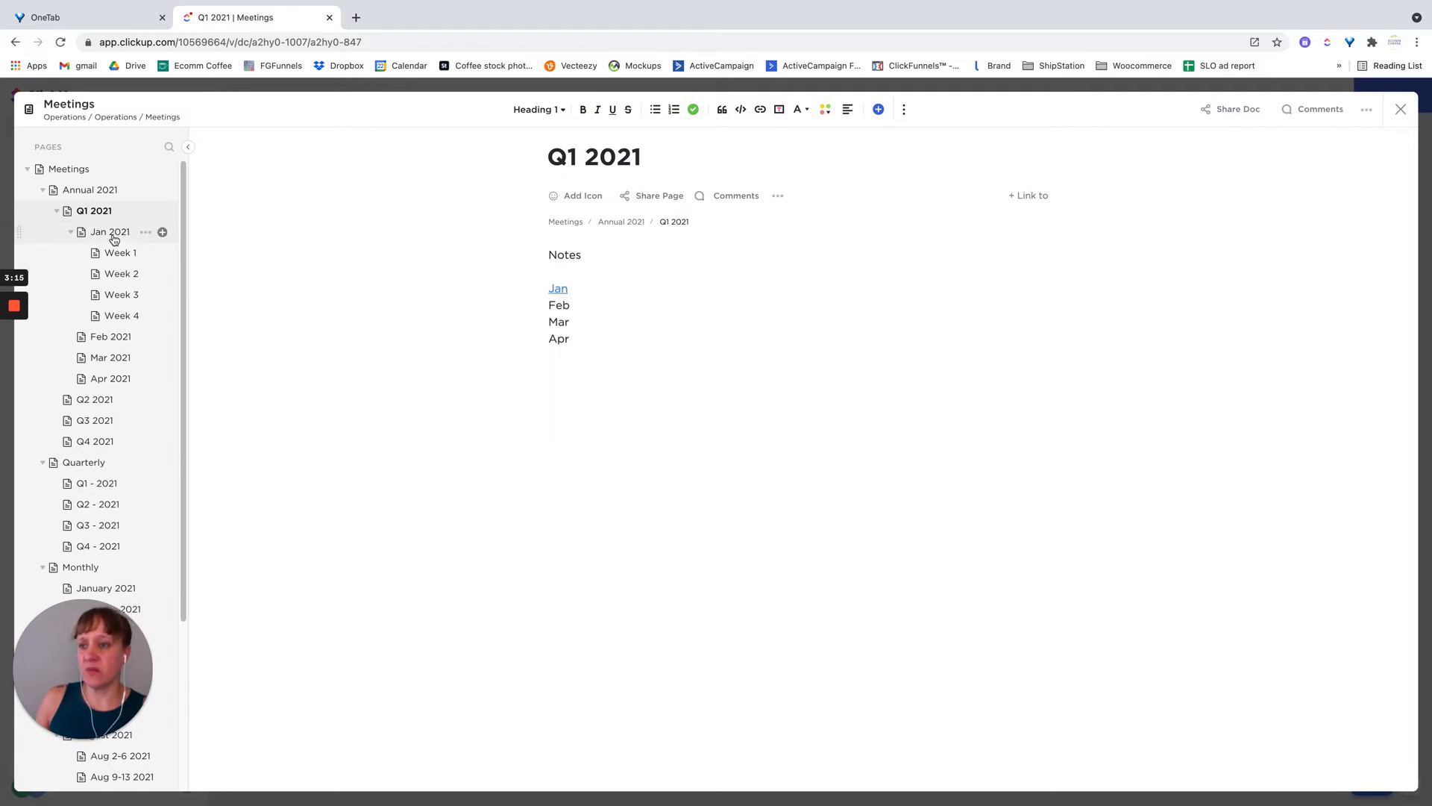
- On Jan 2021, link the Week 1 heading to the Week 1 page, then open Annual 2021
click(566, 295)
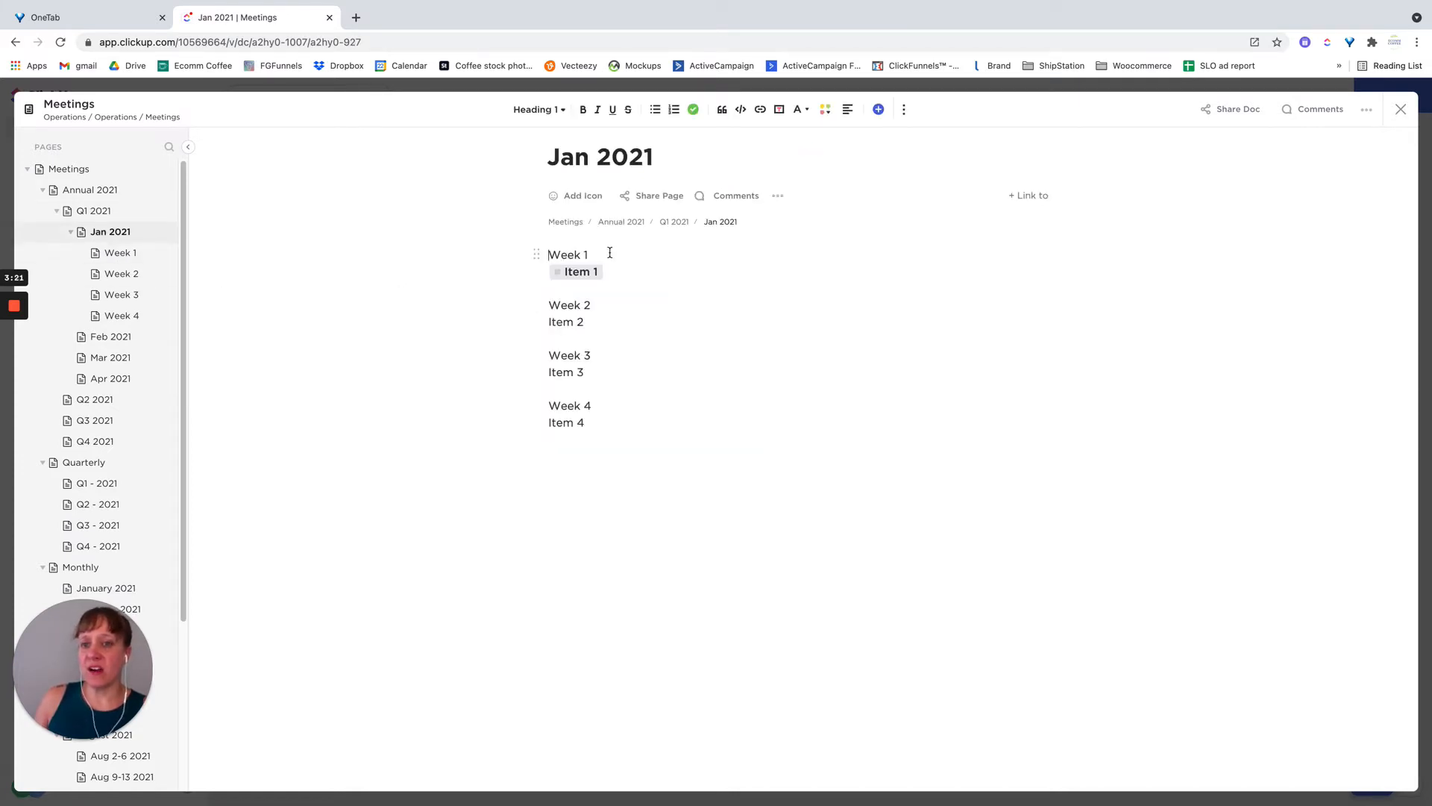
drag(593, 255, 550, 254)
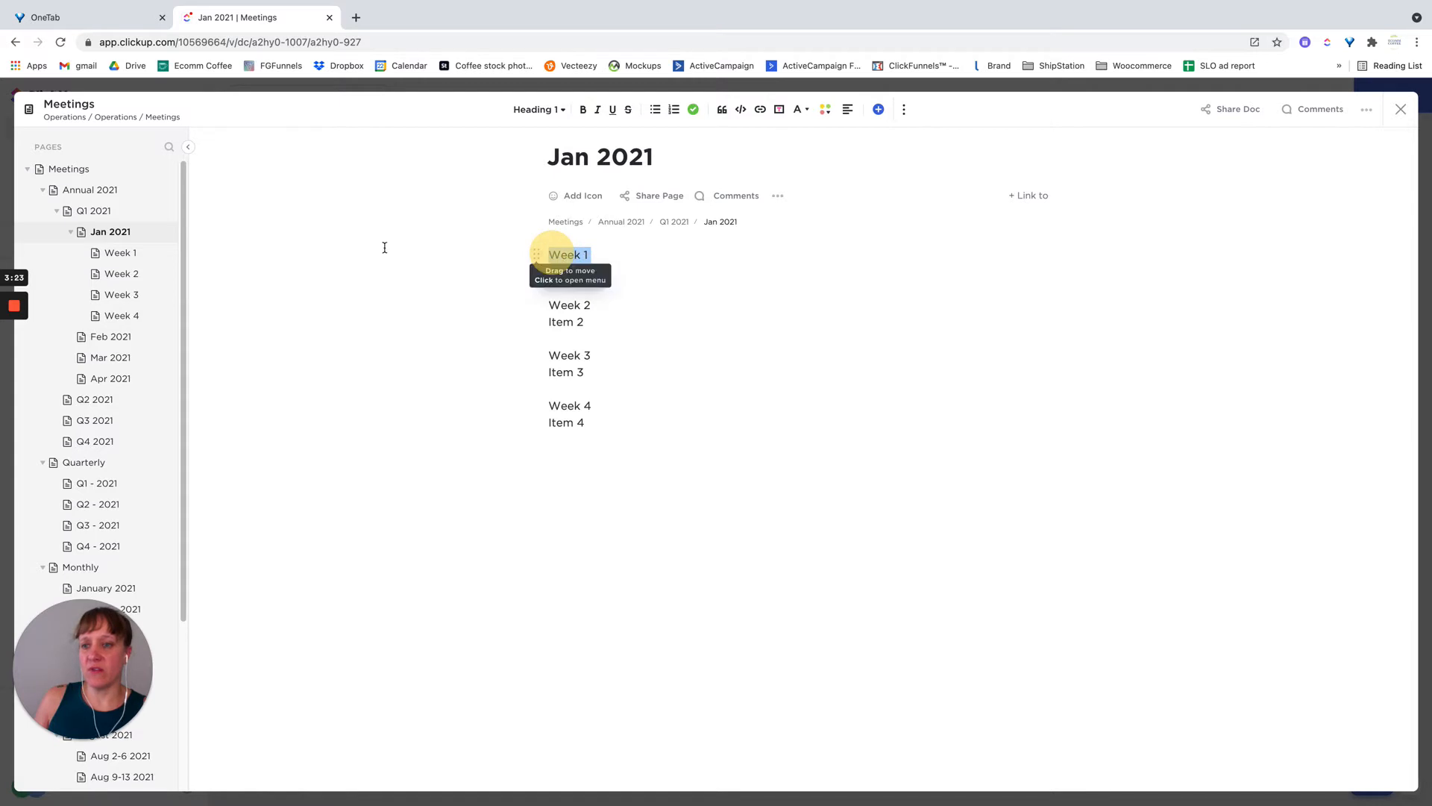
click(159, 255)
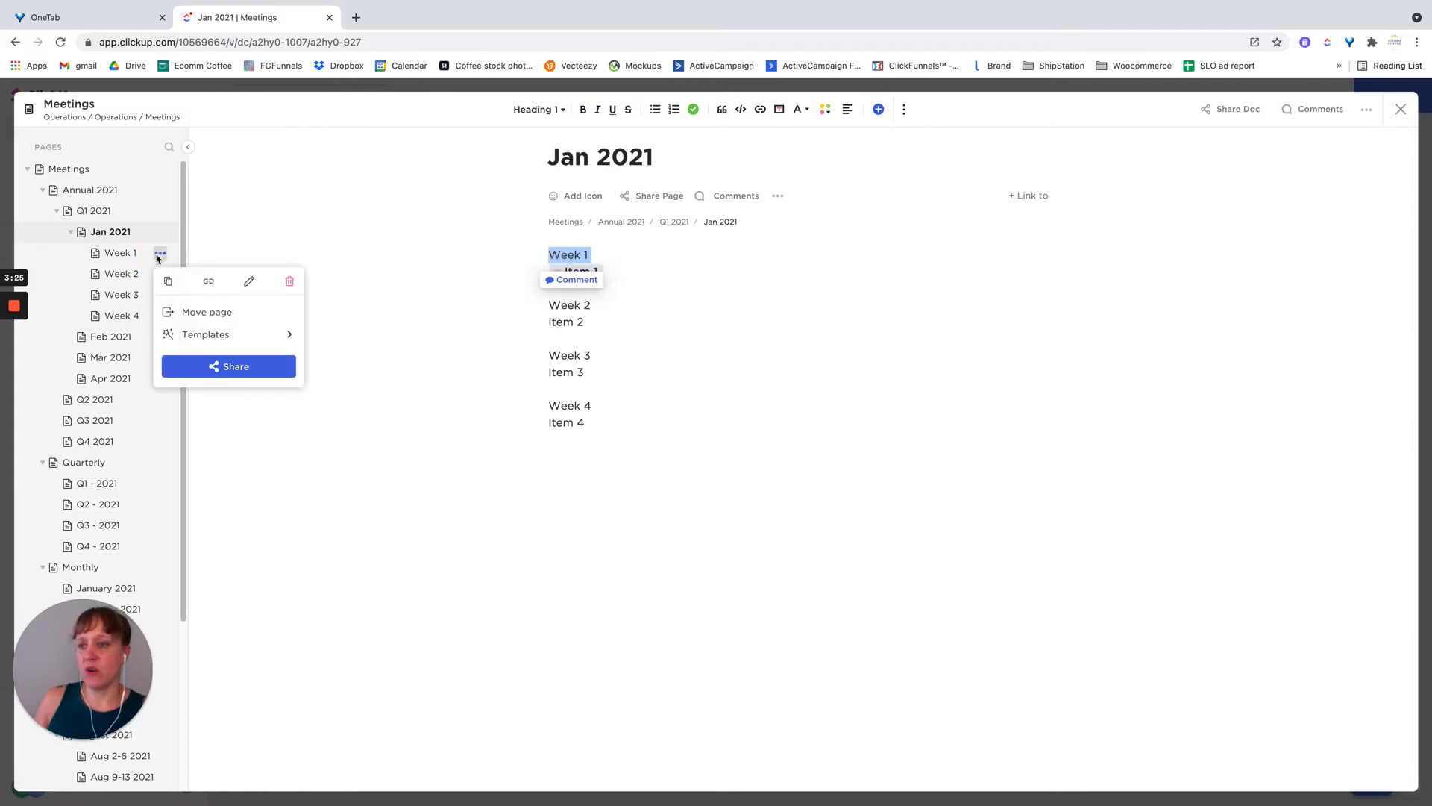
click(208, 282)
drag(592, 255, 550, 258)
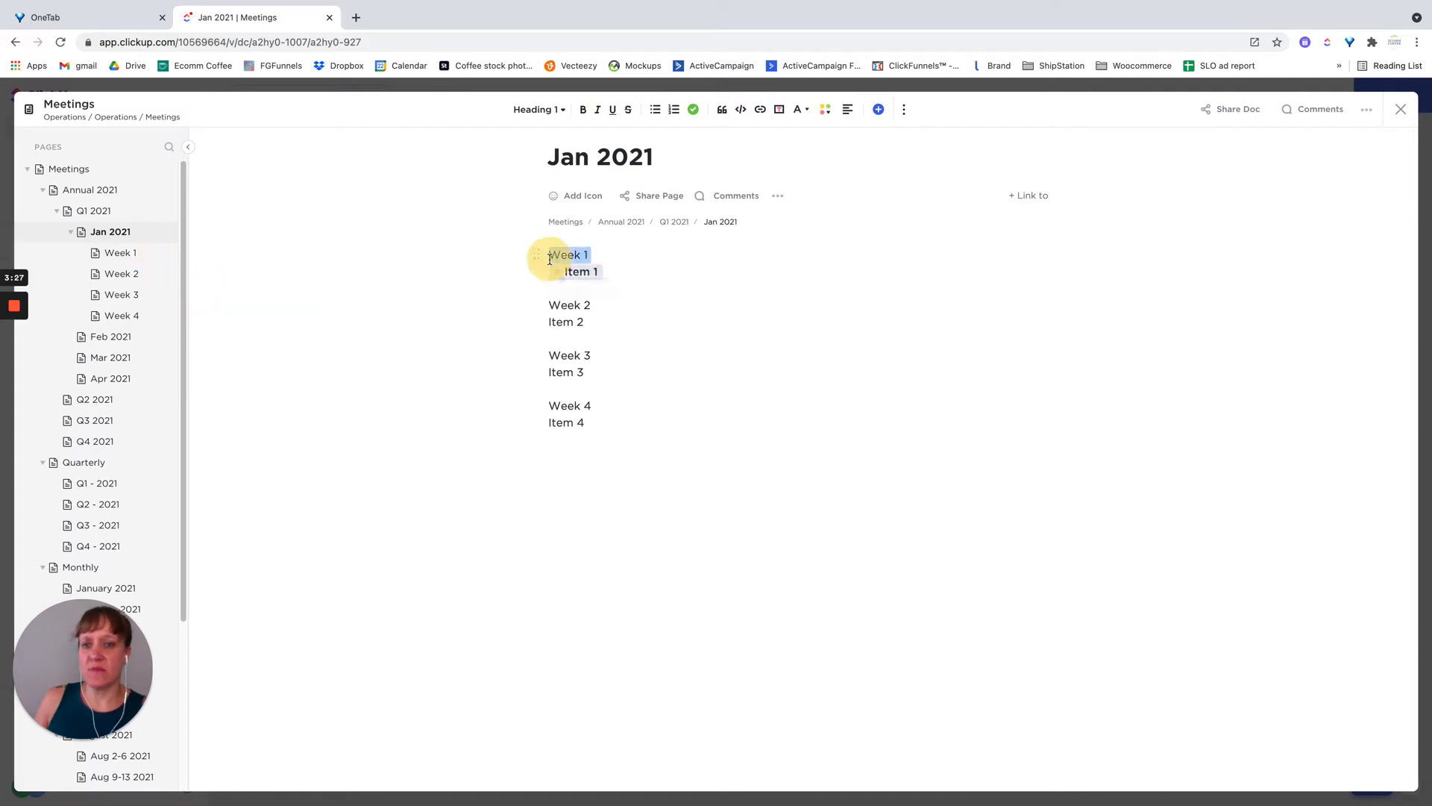
click(760, 111)
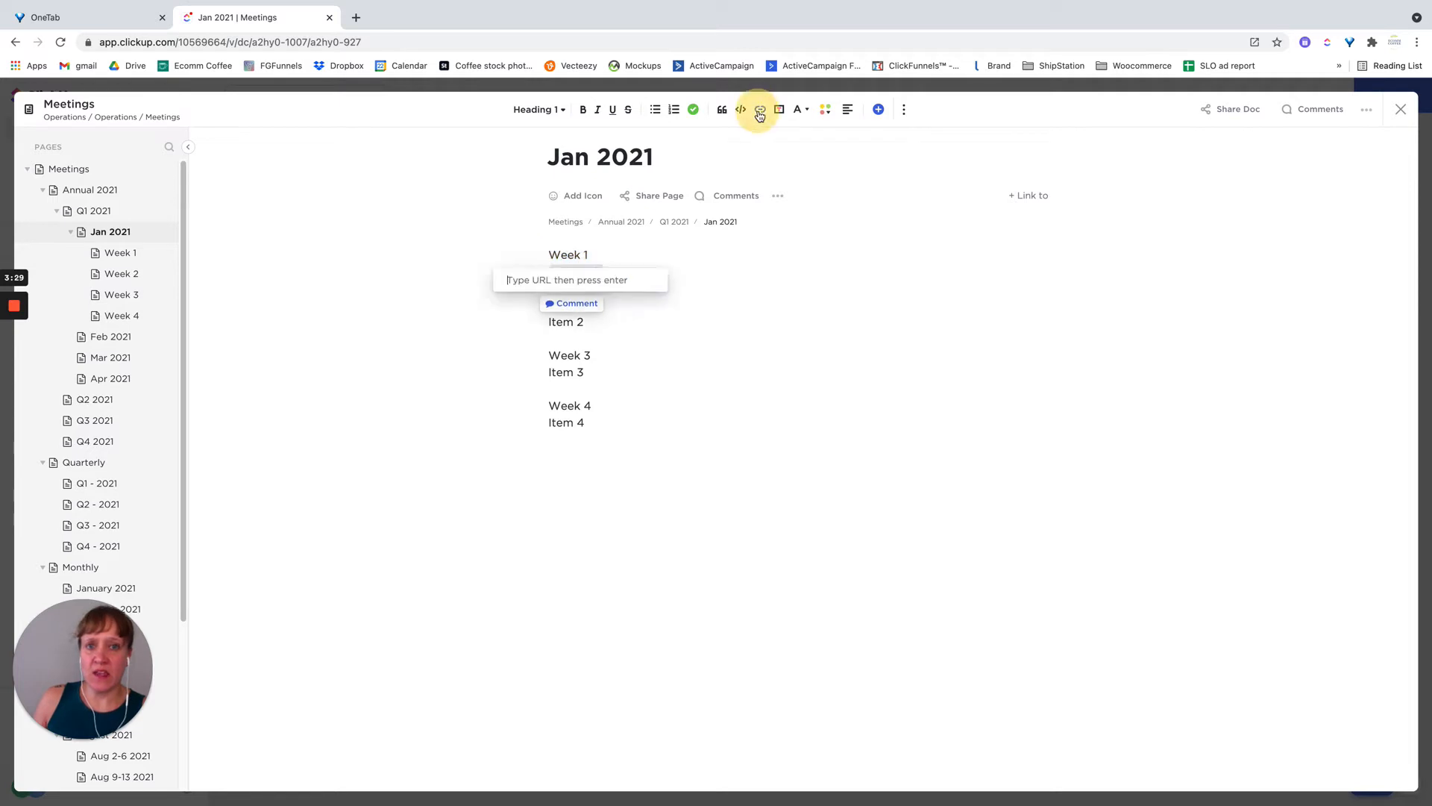
key(Return)
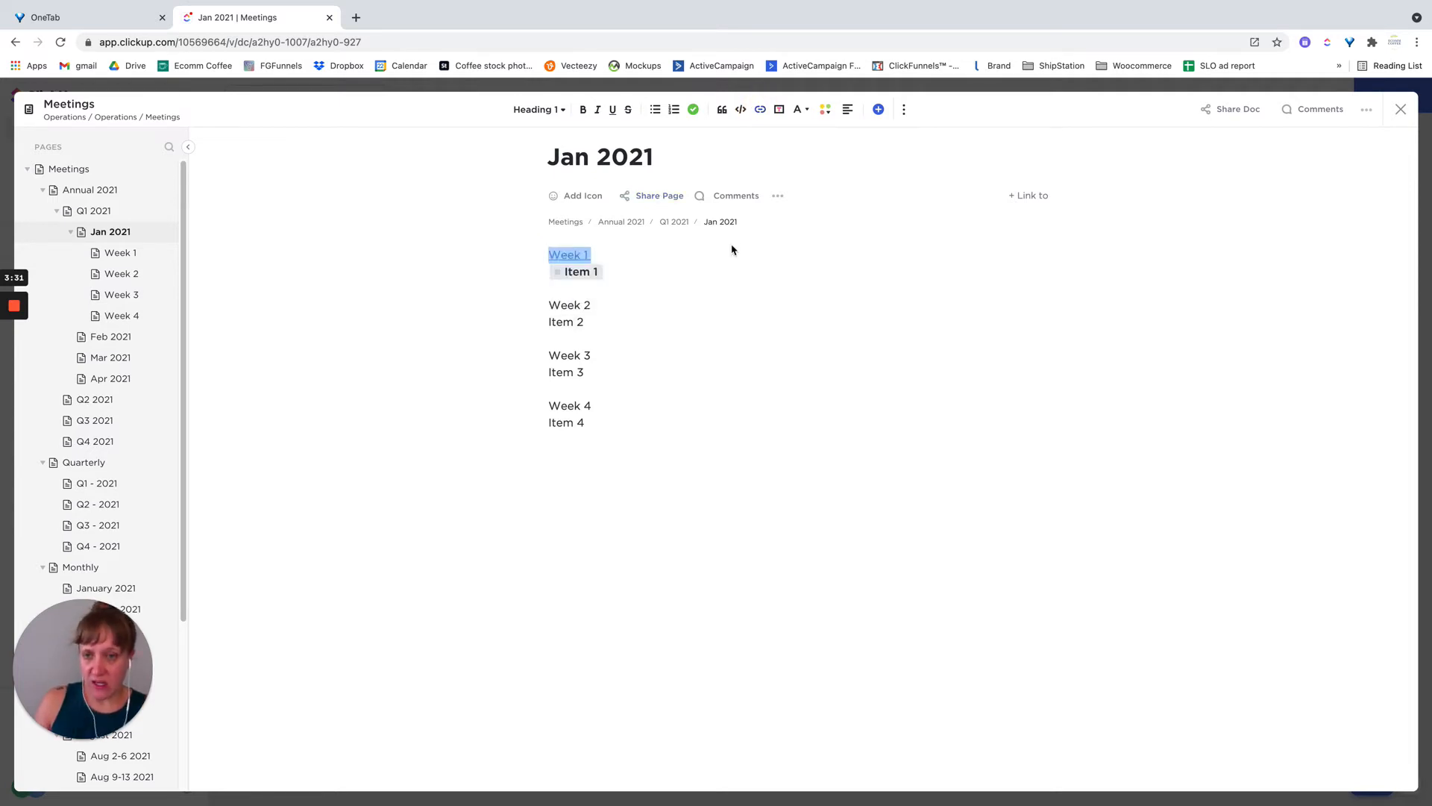
click(88, 195)
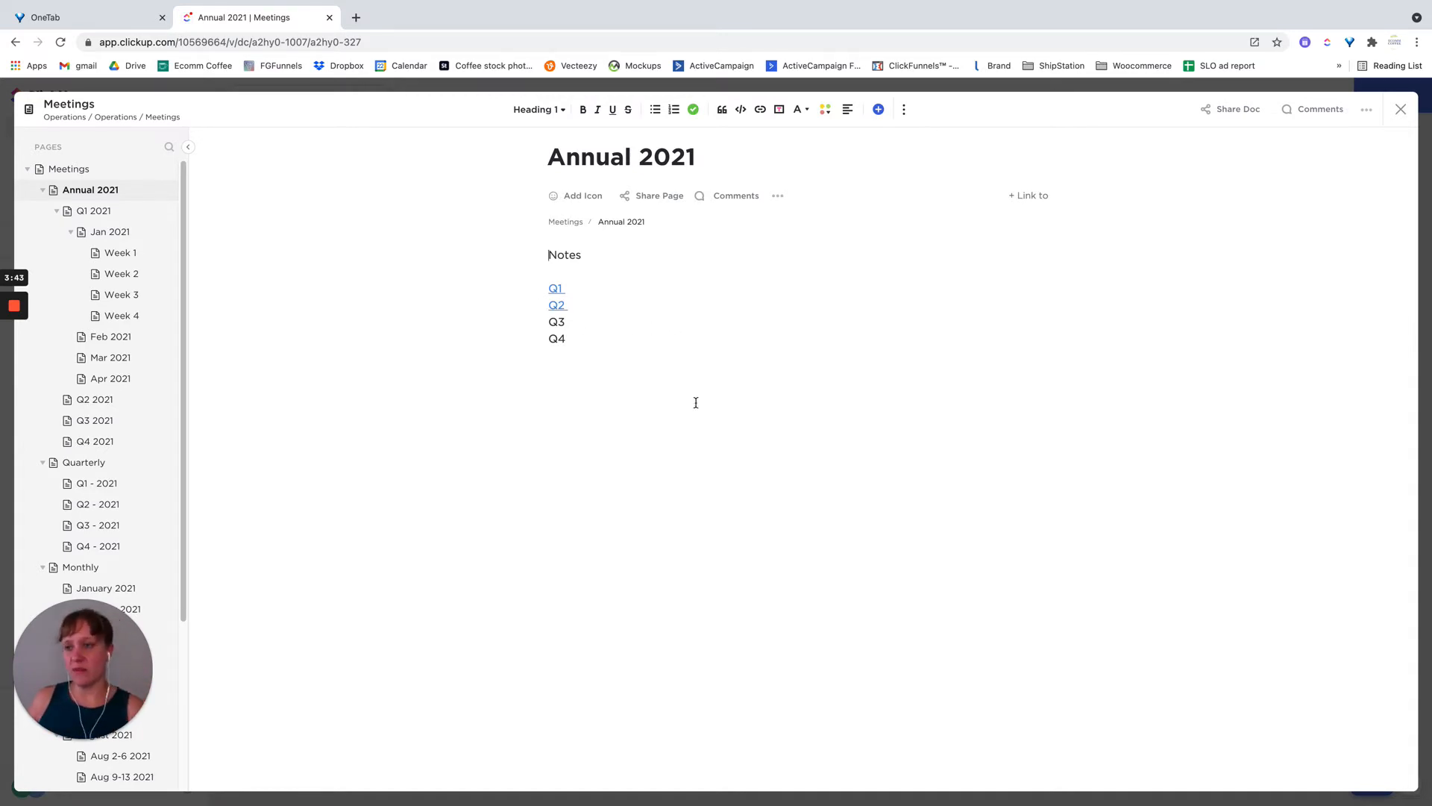
- On Jan 2021, add a blank line above Week 1 and type an 'Item 2' line below Item 1
click(110, 232)
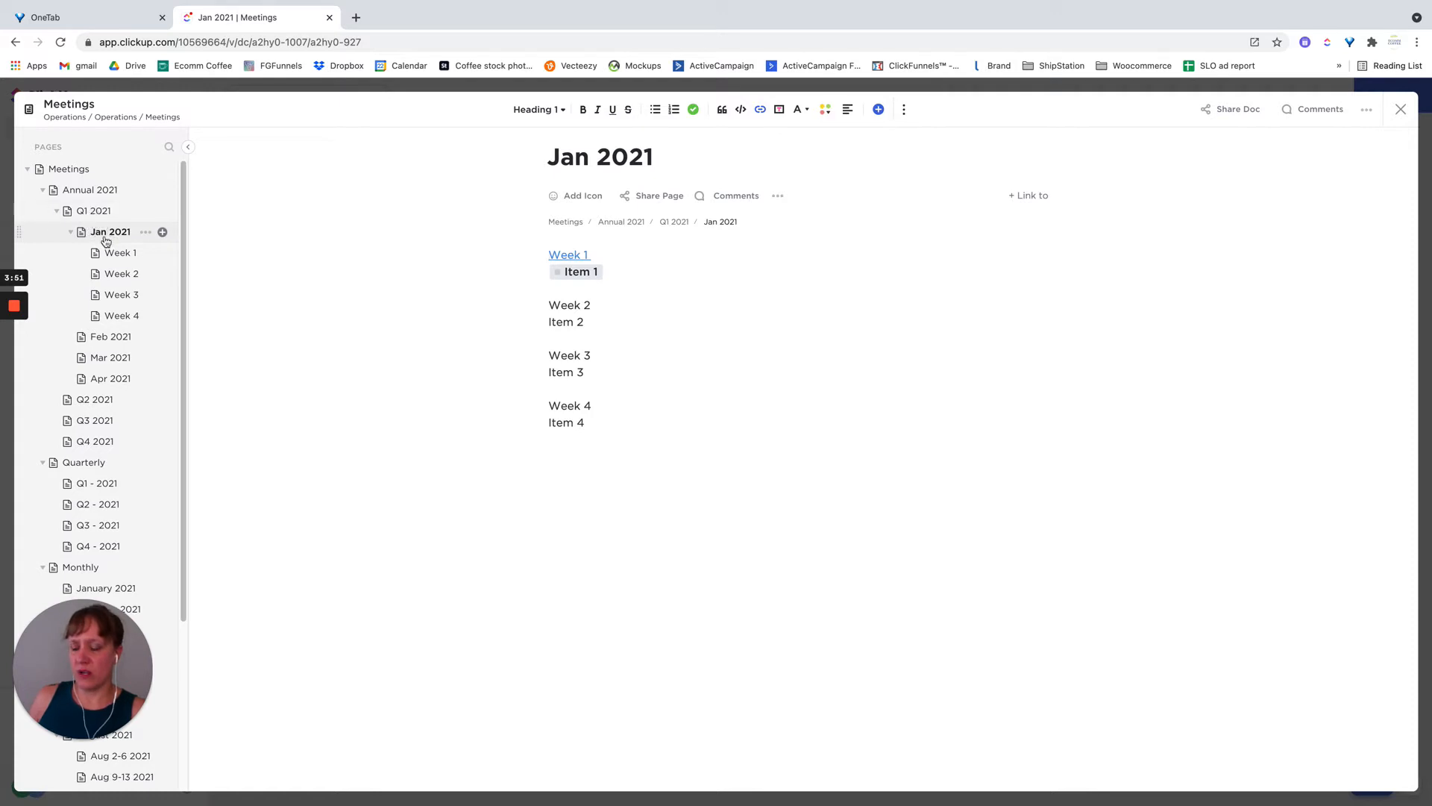
key(Return)
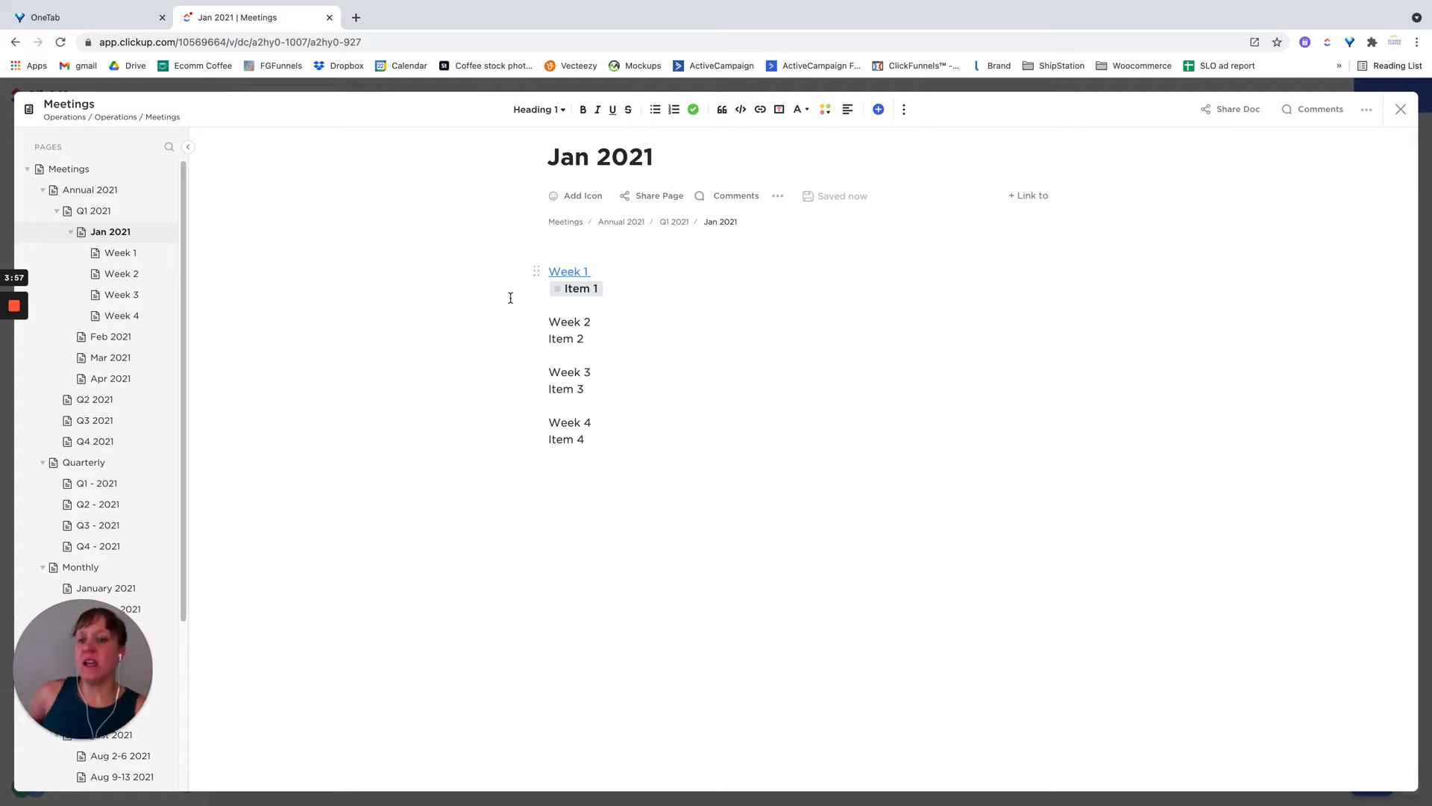
click(594, 308)
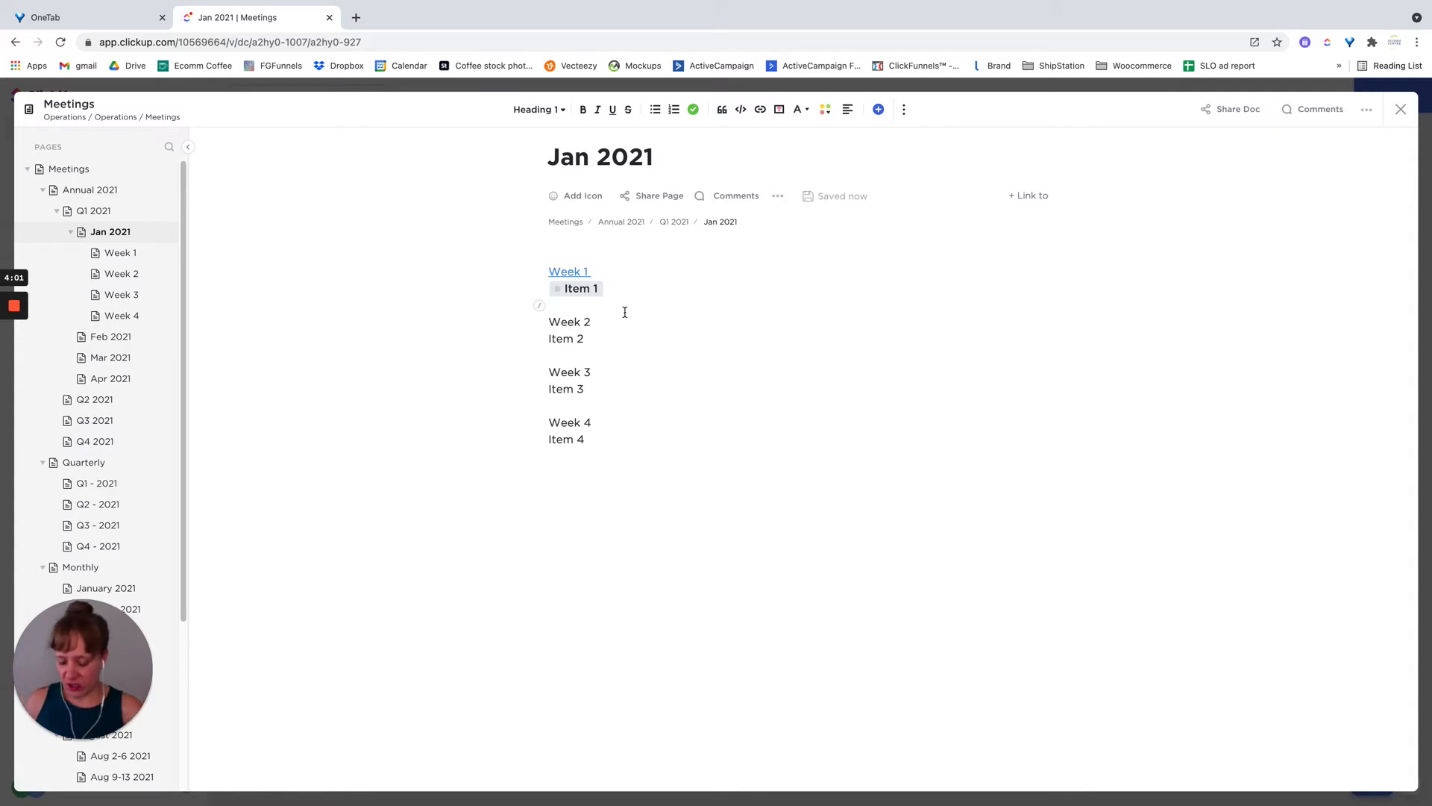
text(Items)
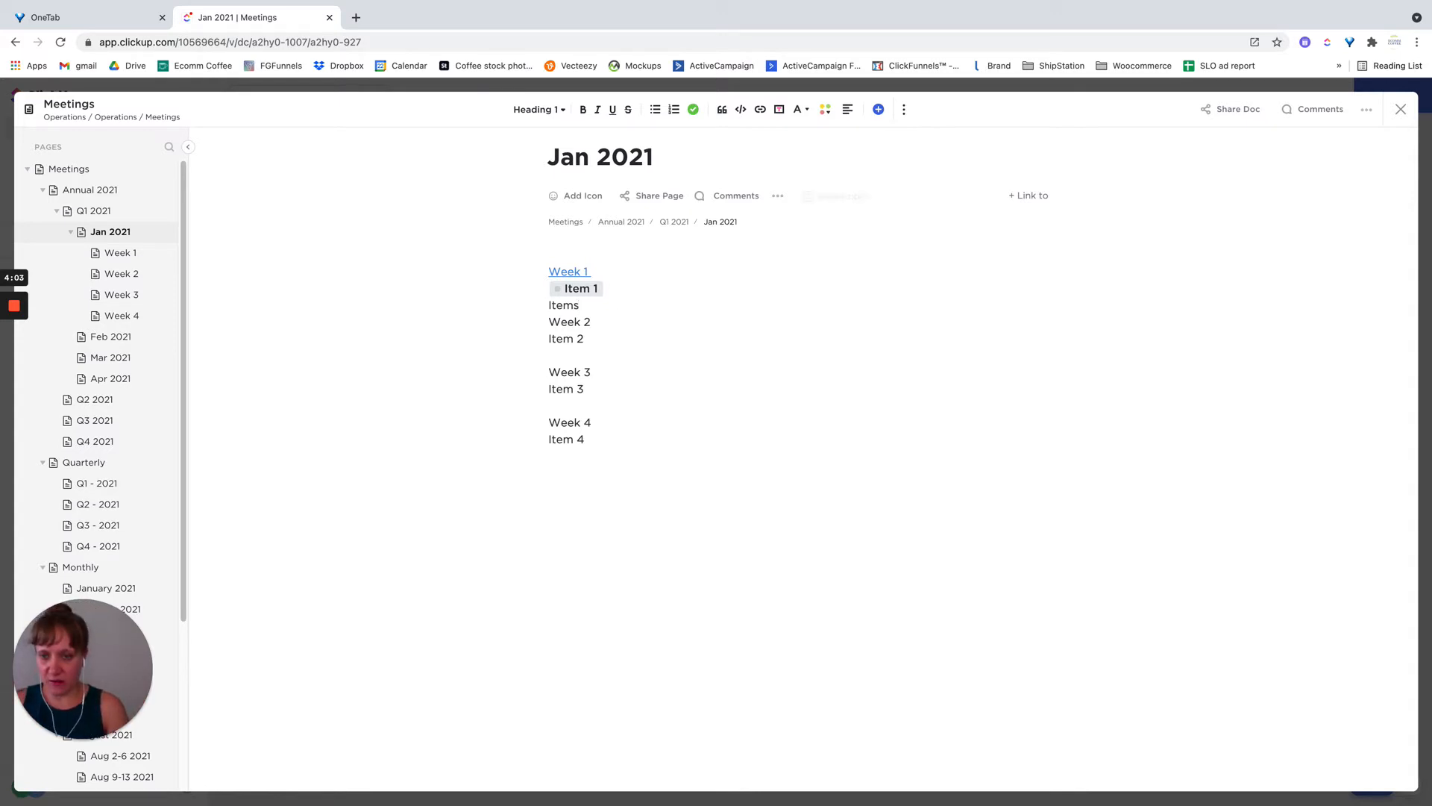
key(BackSpace)
text(2)
key(Return)
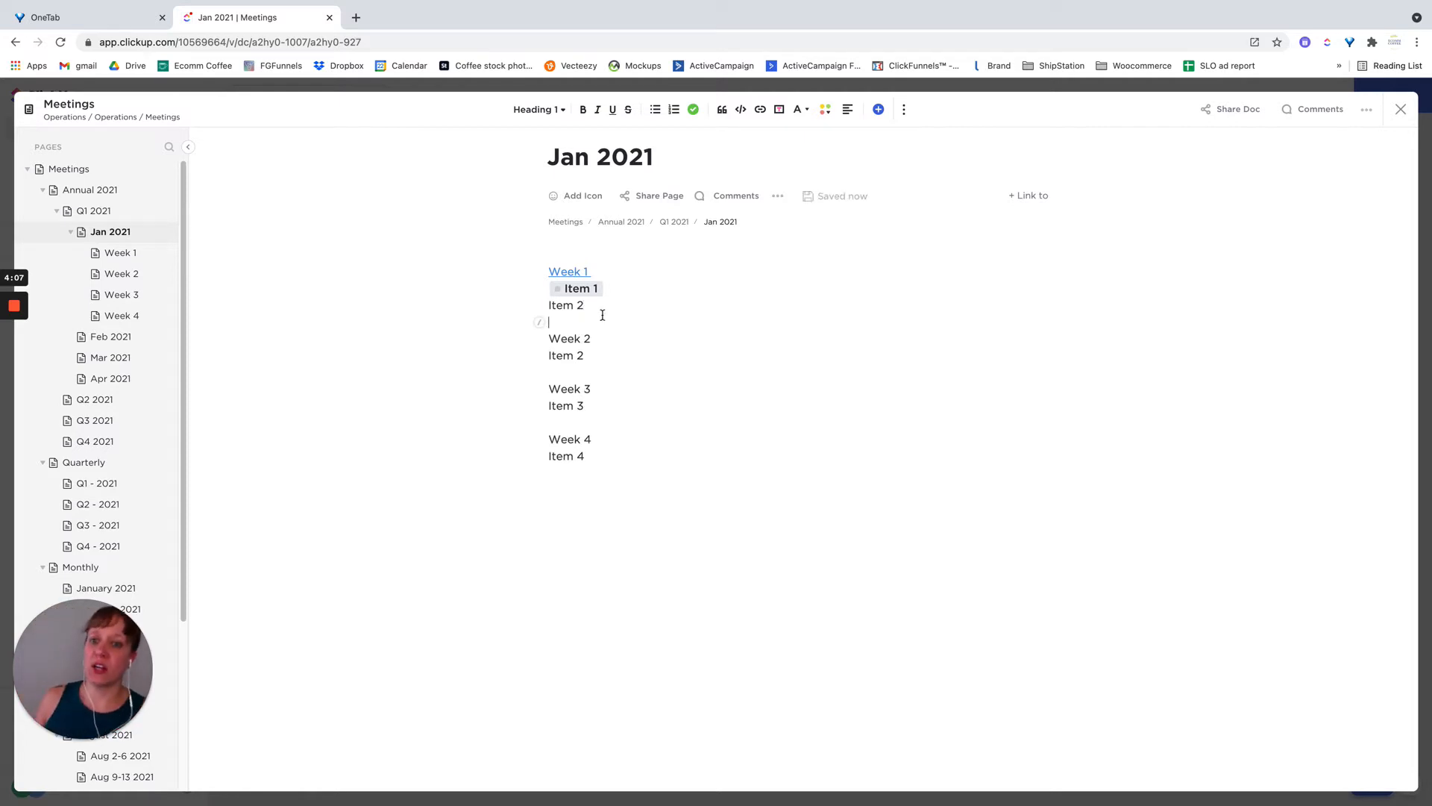
- Insert an empty line directly above Item 2 under Week 1
drag(590, 307, 547, 306)
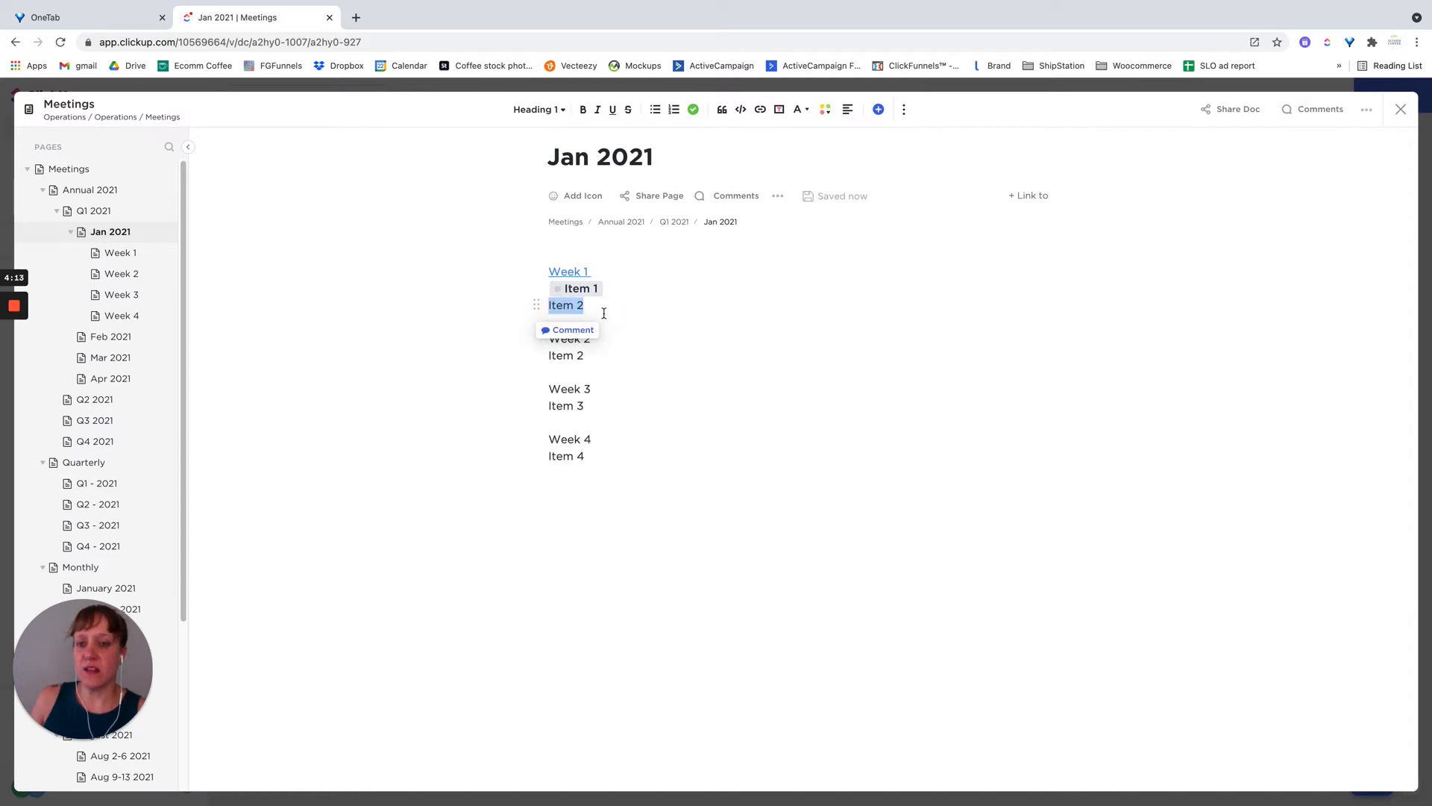
click(603, 313)
click(547, 306)
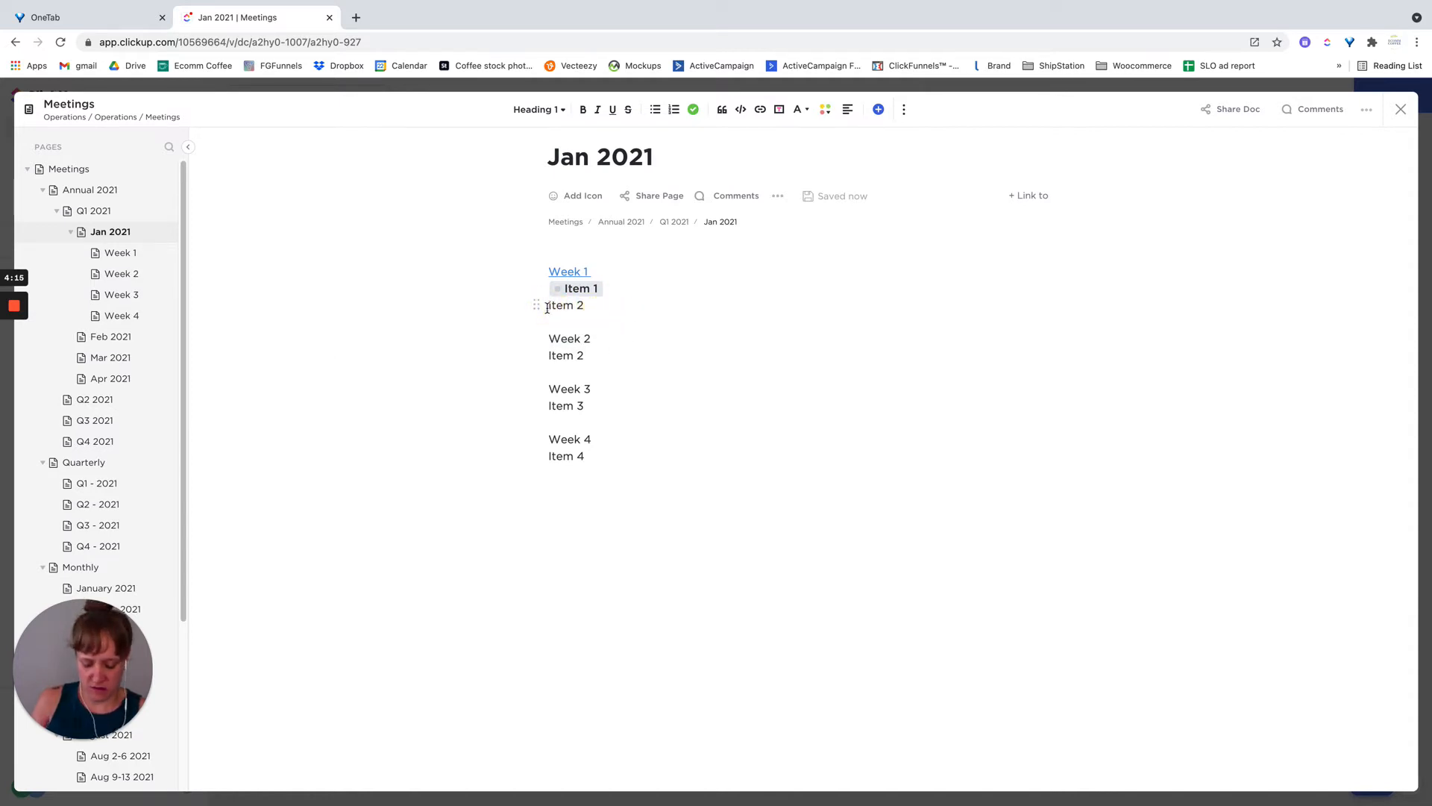
key(Return)
drag(587, 321, 505, 320)
click(656, 327)
click(693, 288)
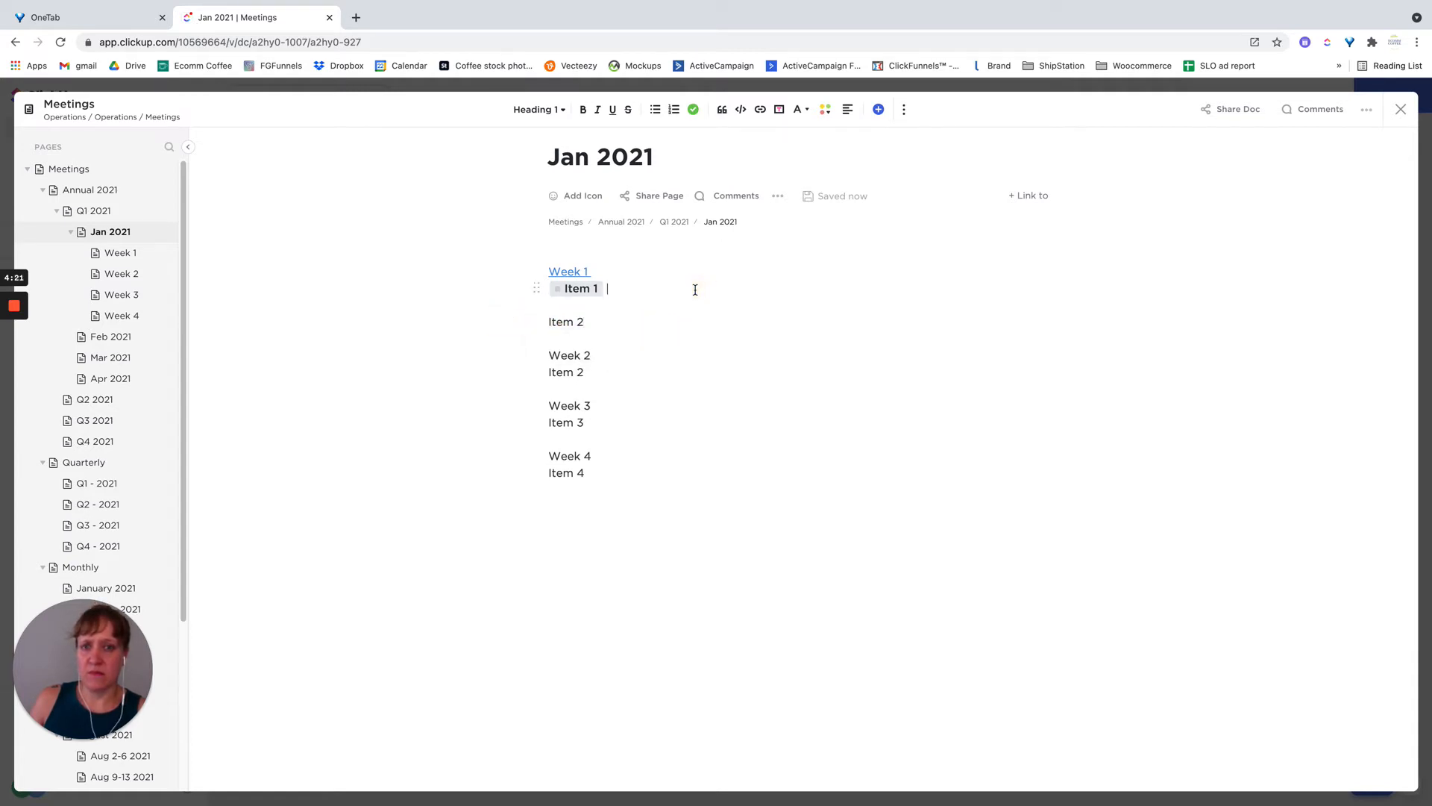
click(14, 363)
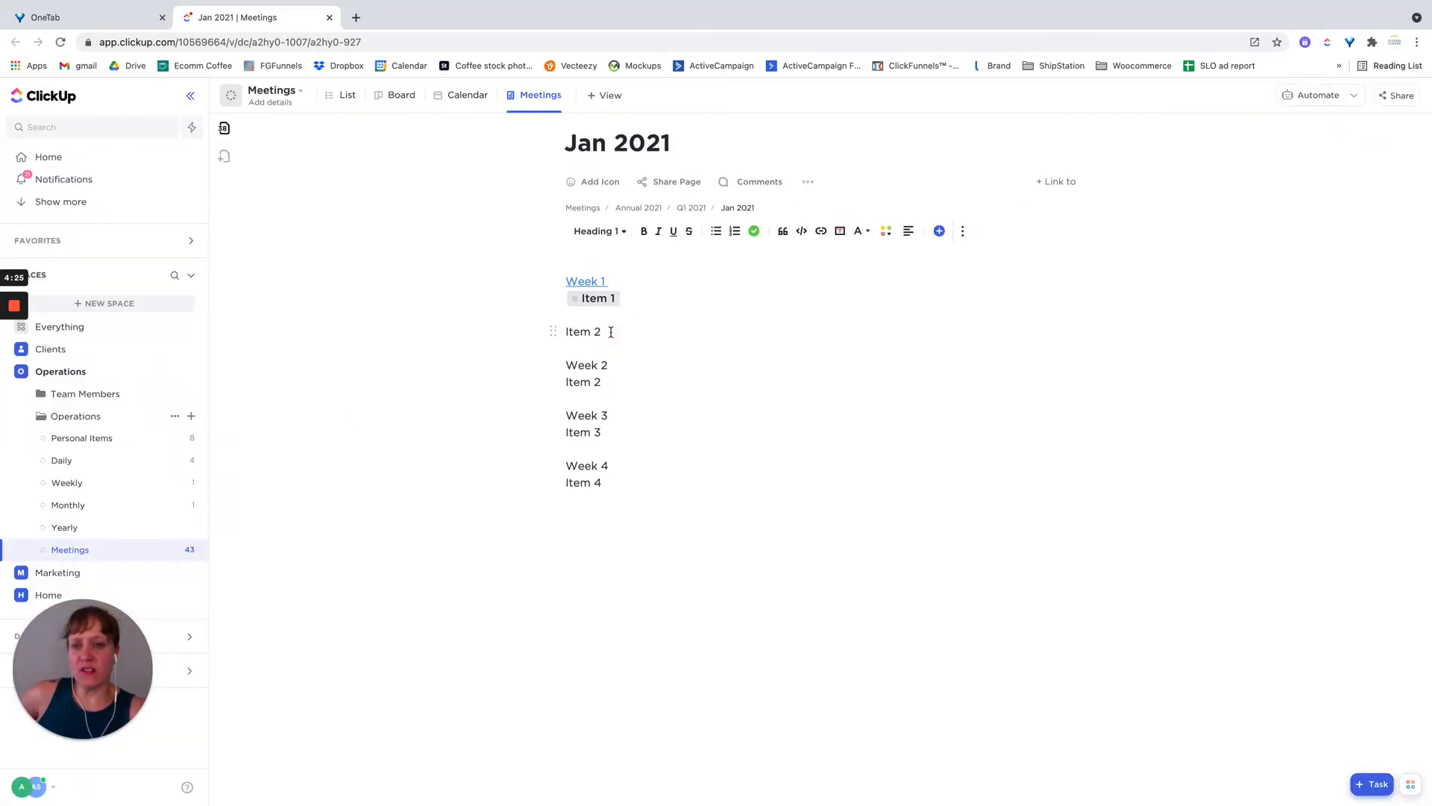
- Convert 'Item 2' into a task saved in Marketing › Content Management › Blog Post Production
drag(607, 331, 544, 331)
click(543, 357)
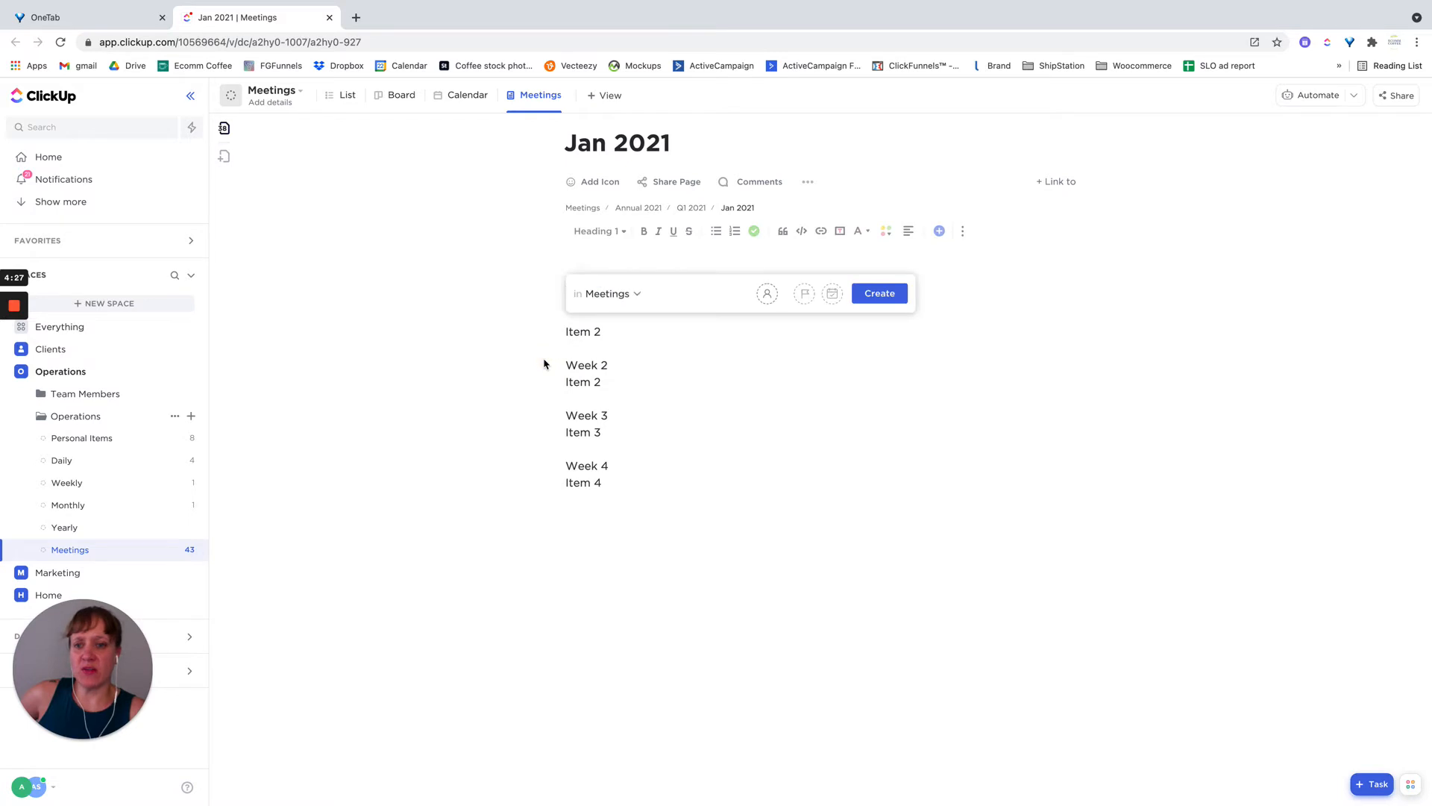
click(638, 295)
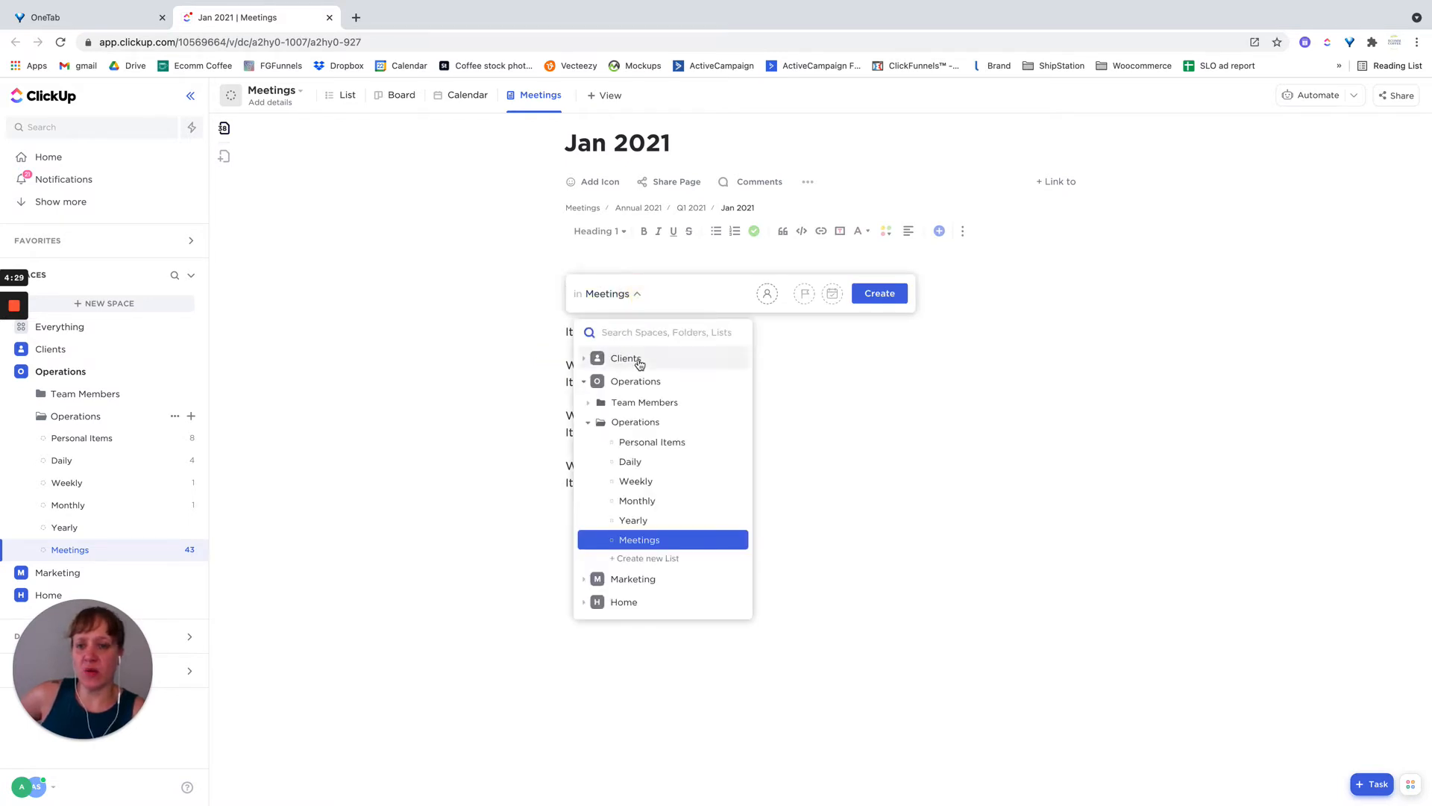
click(633, 581)
scroll(649, 567, down, 1)
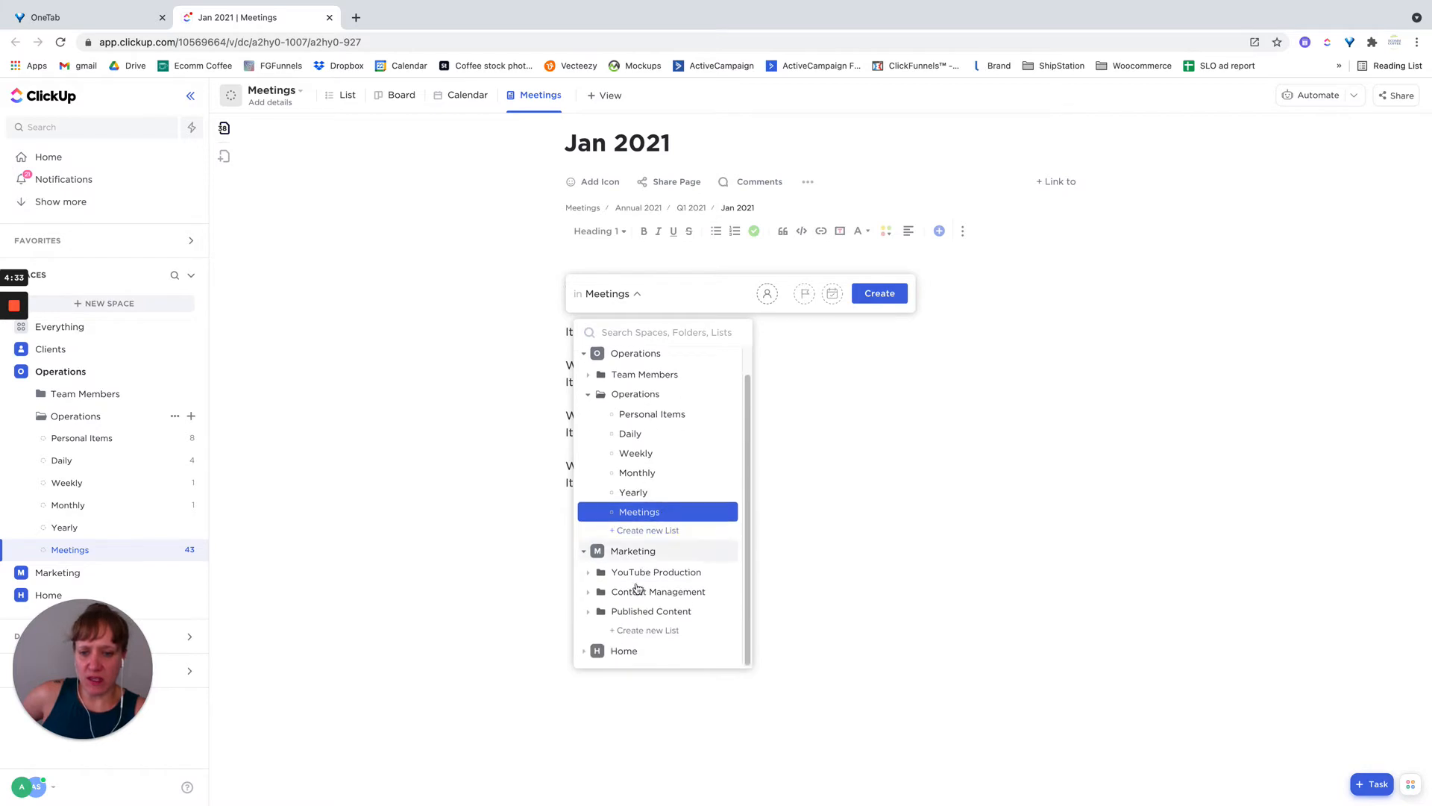
click(635, 593)
click(633, 609)
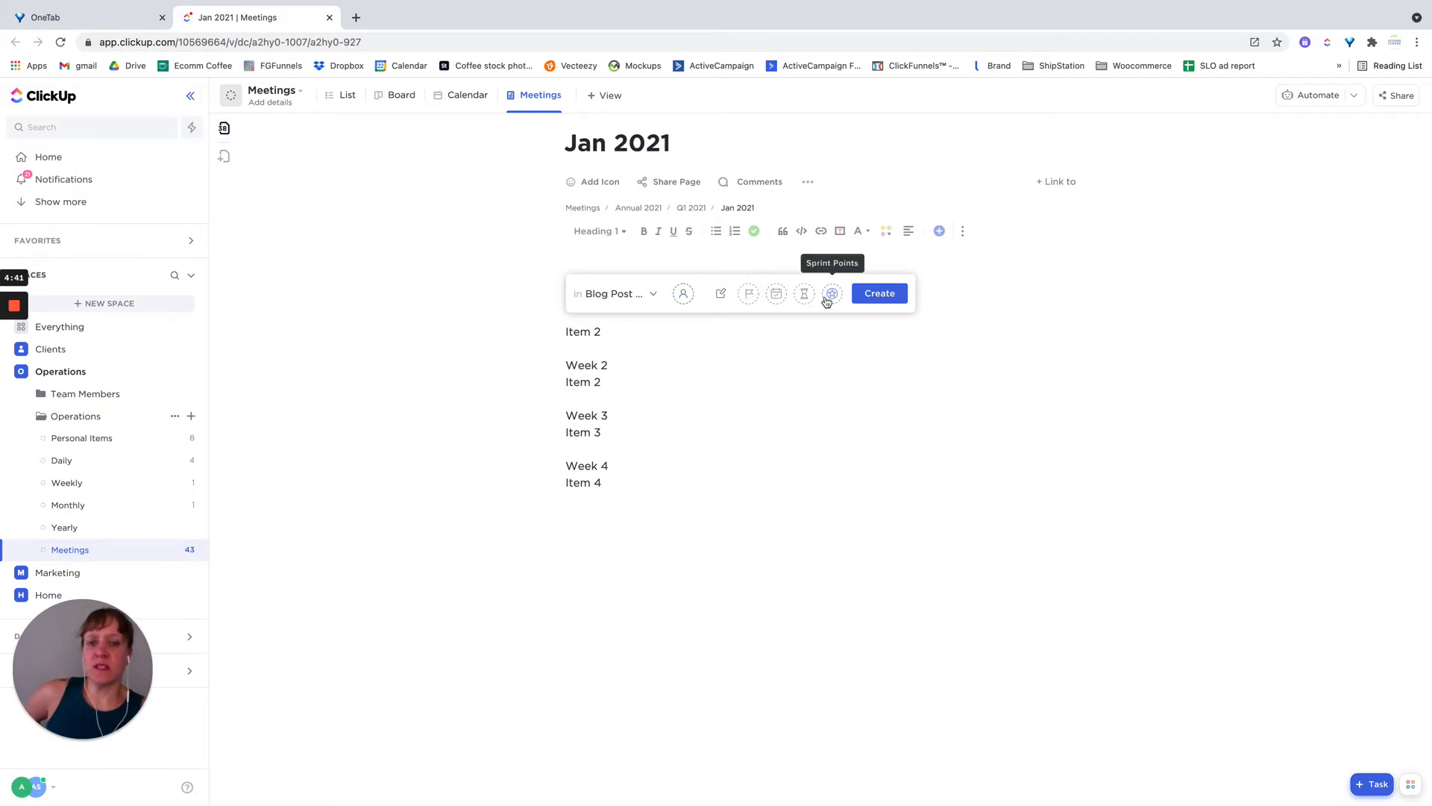
click(877, 295)
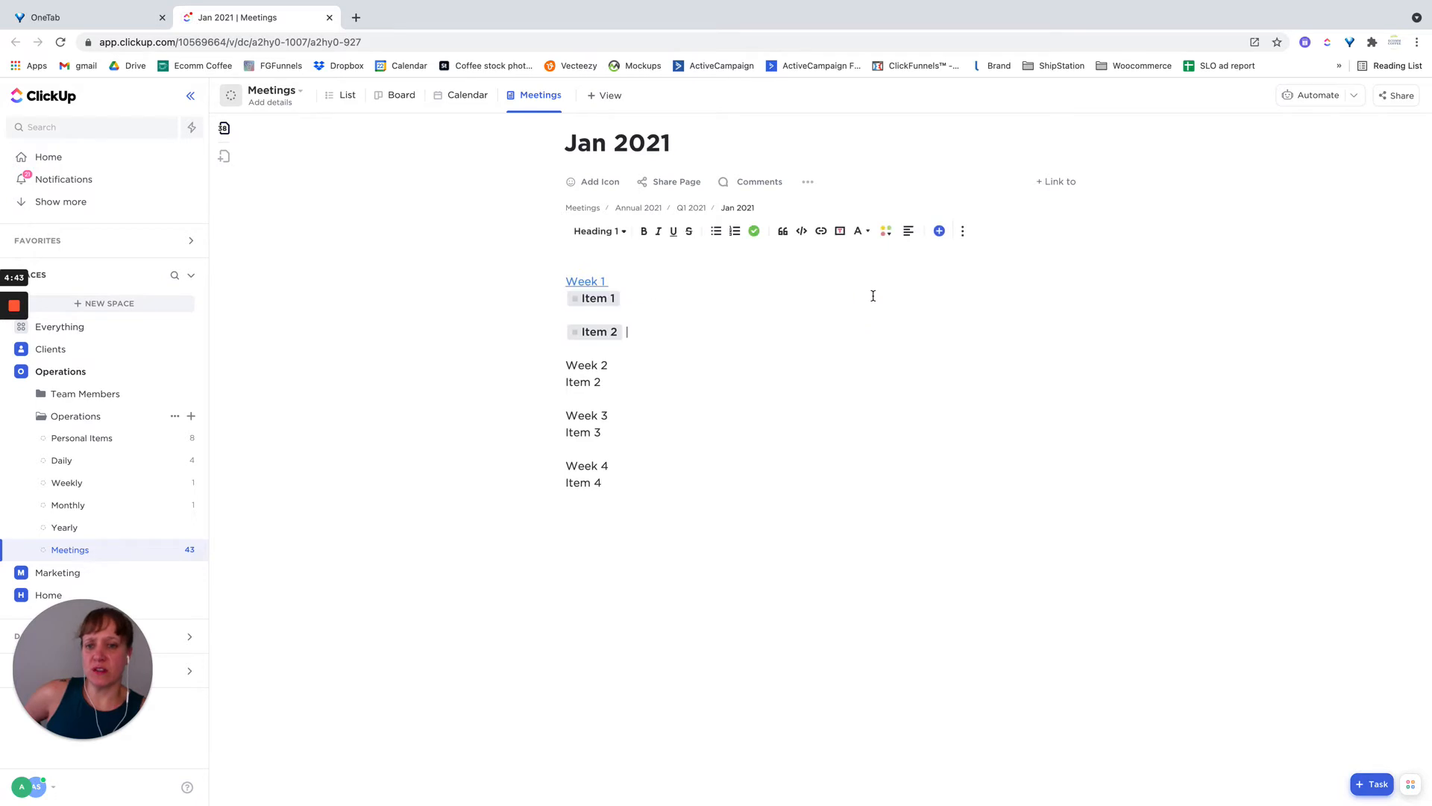
mouse_move(598, 331)
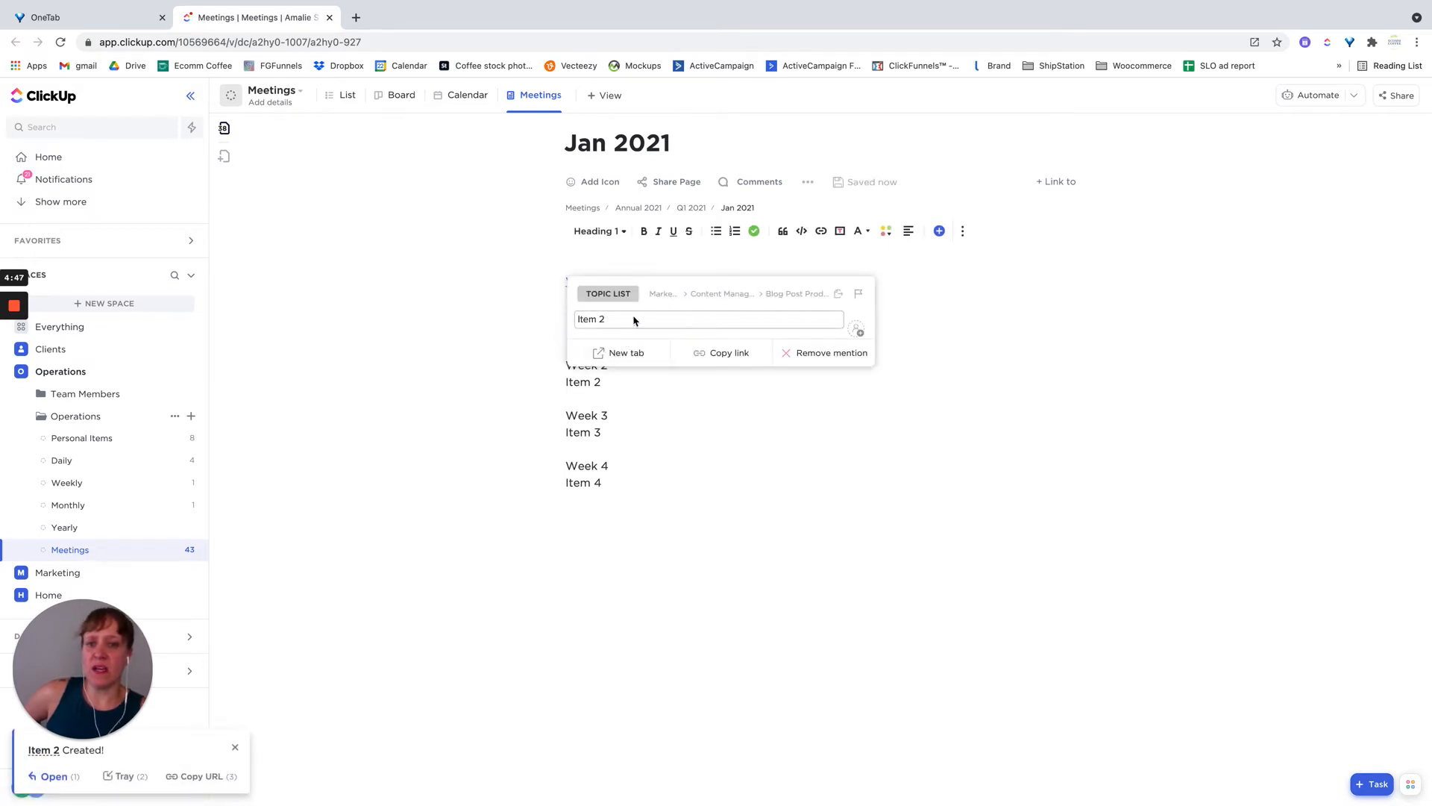
click(836, 489)
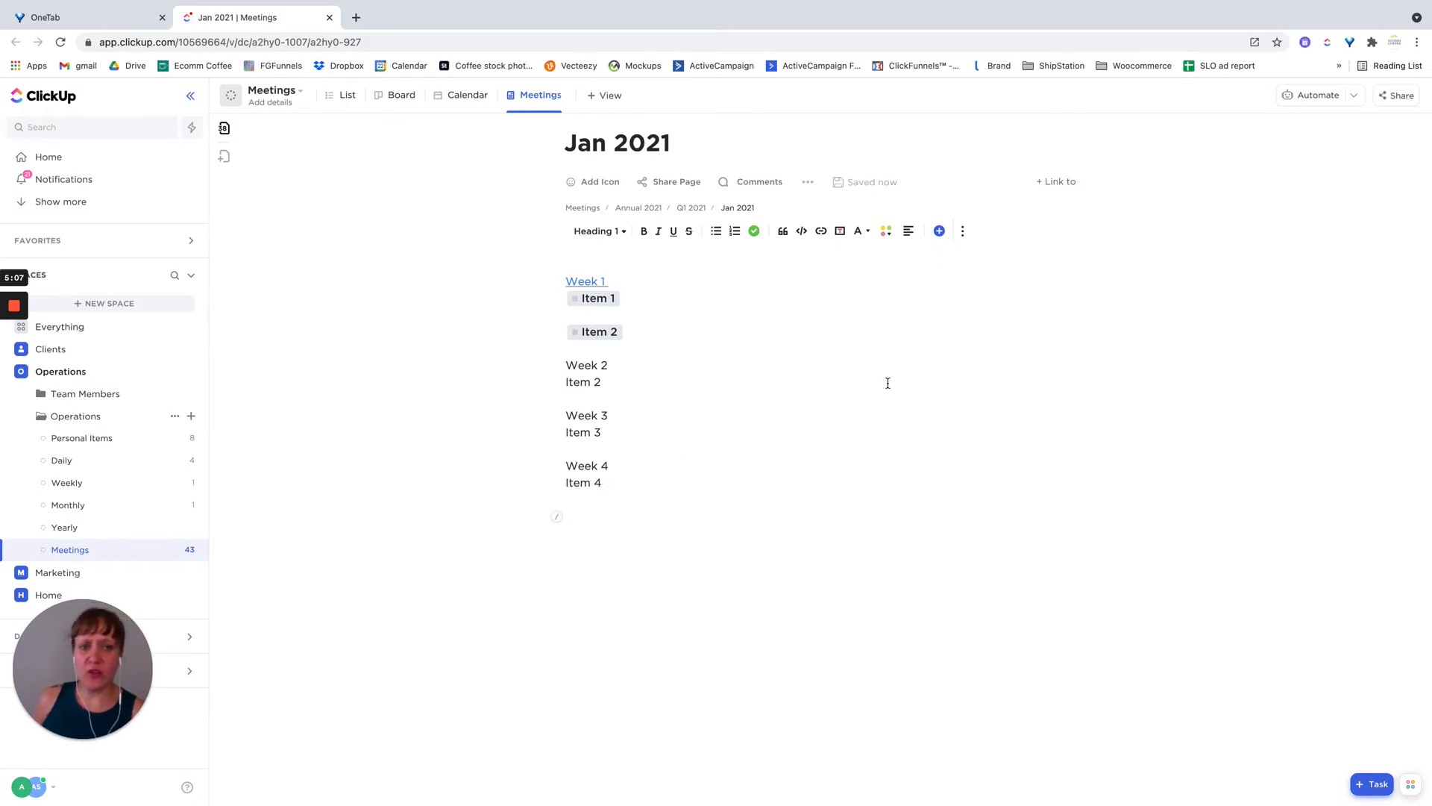
- Try the Link to and Comments panels, then open the insert-block menu on the line above Week 1
click(1055, 183)
click(1060, 320)
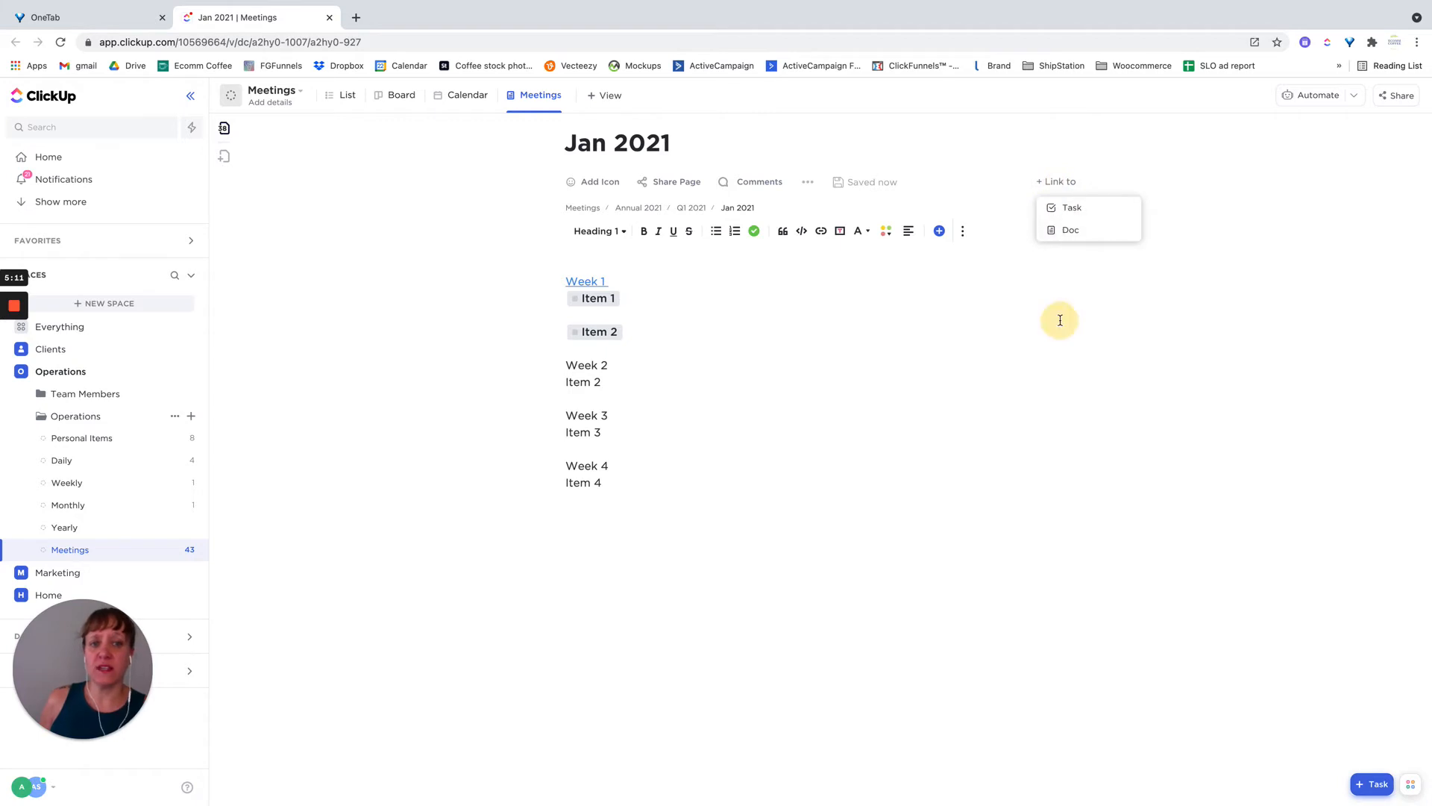
click(939, 230)
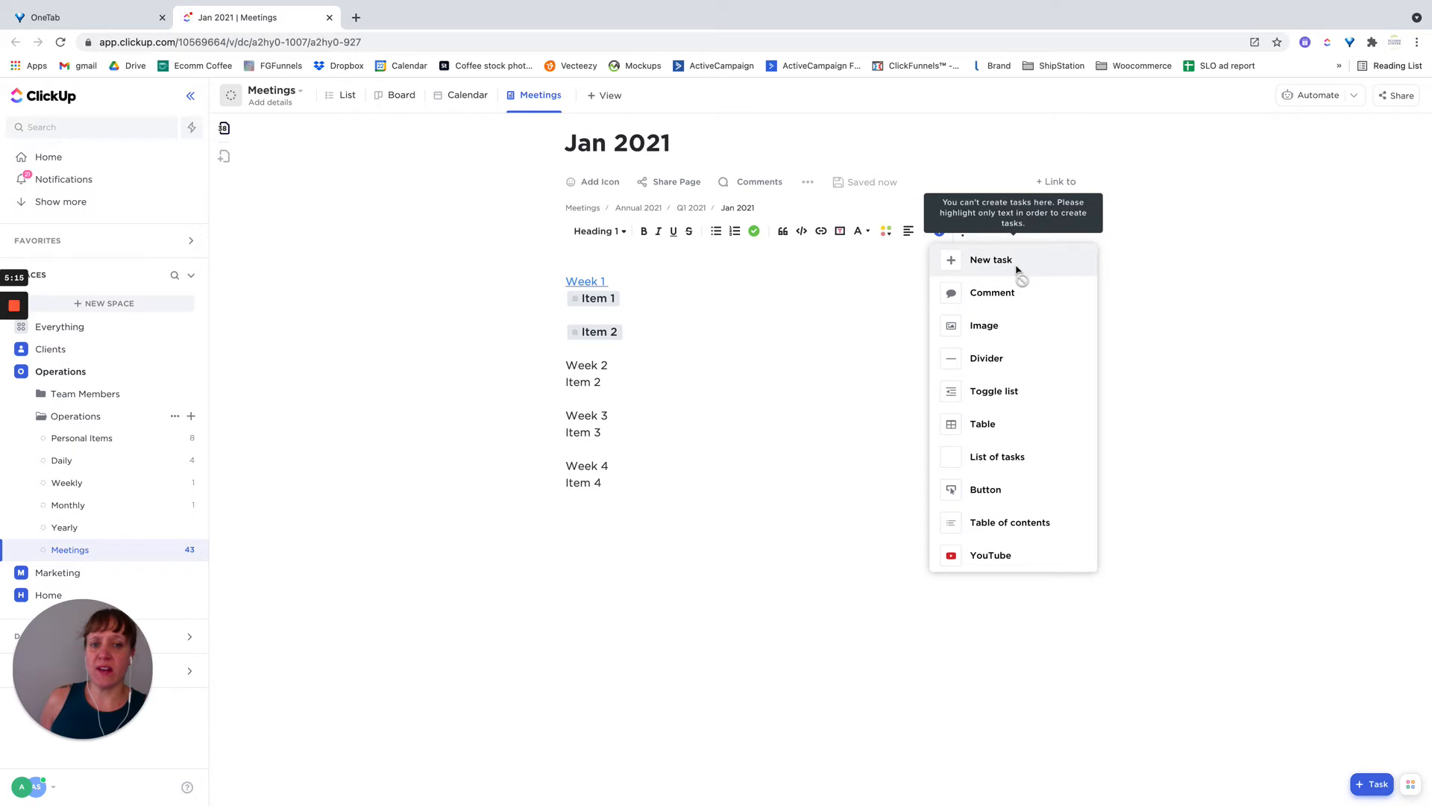
click(786, 340)
click(743, 182)
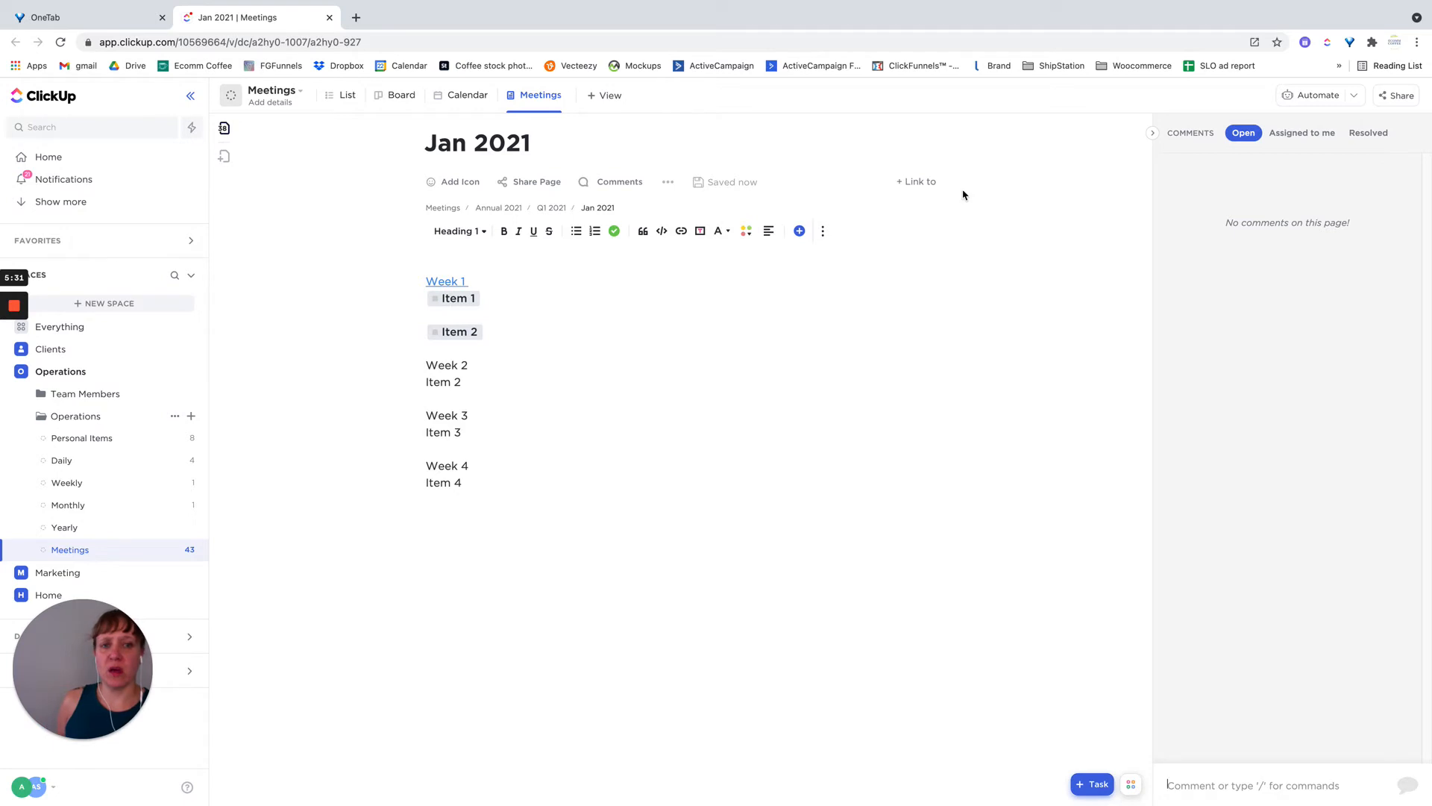
click(891, 270)
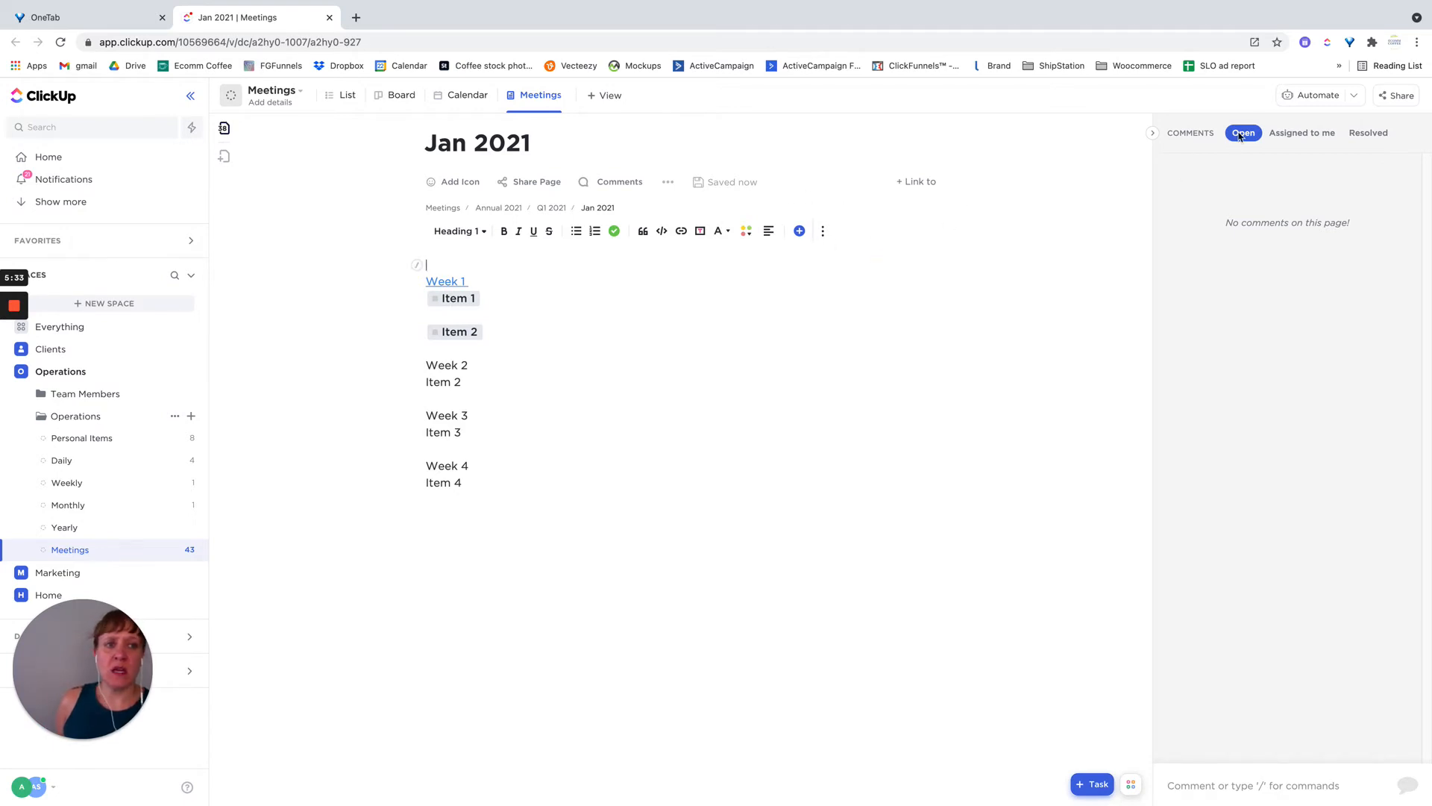
click(1152, 133)
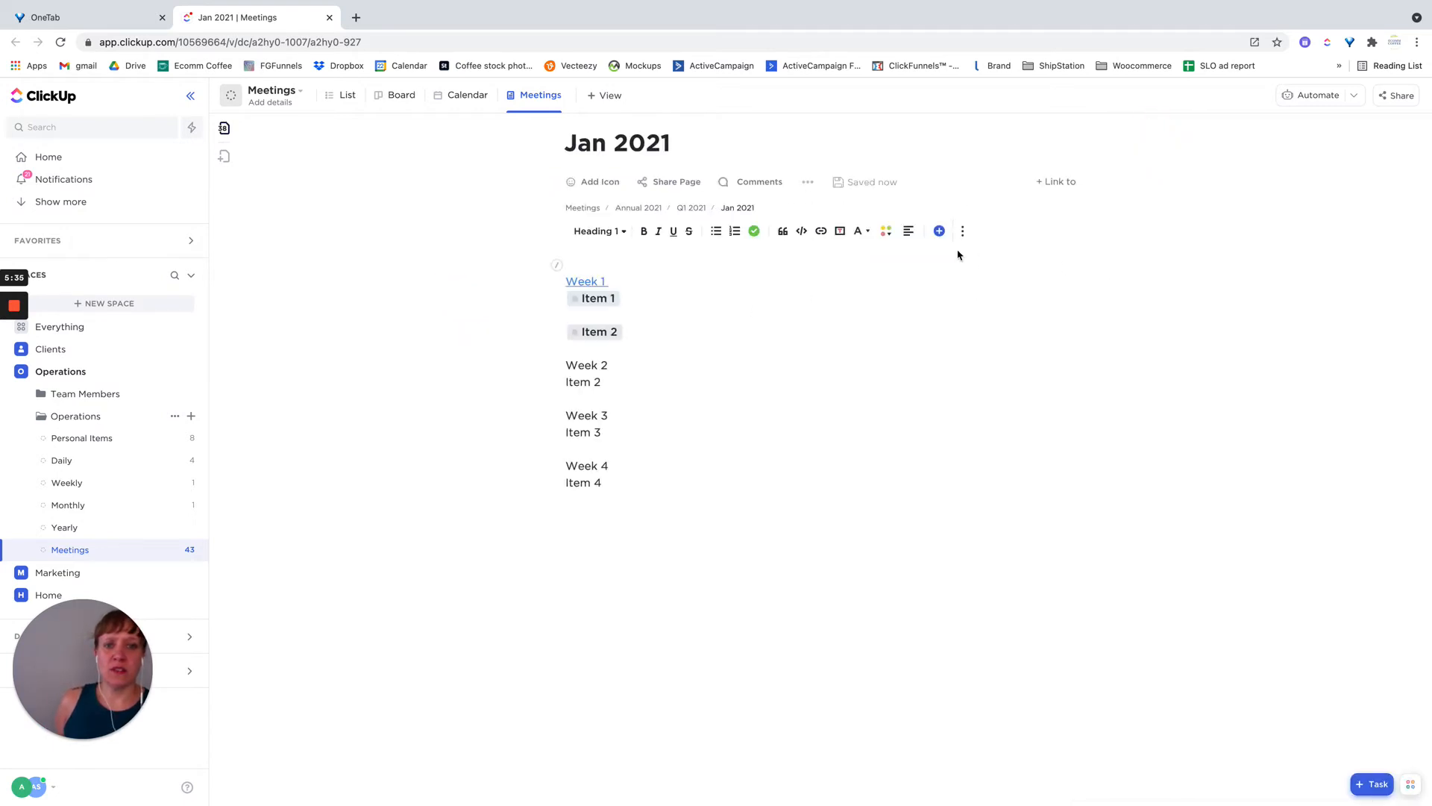
click(939, 232)
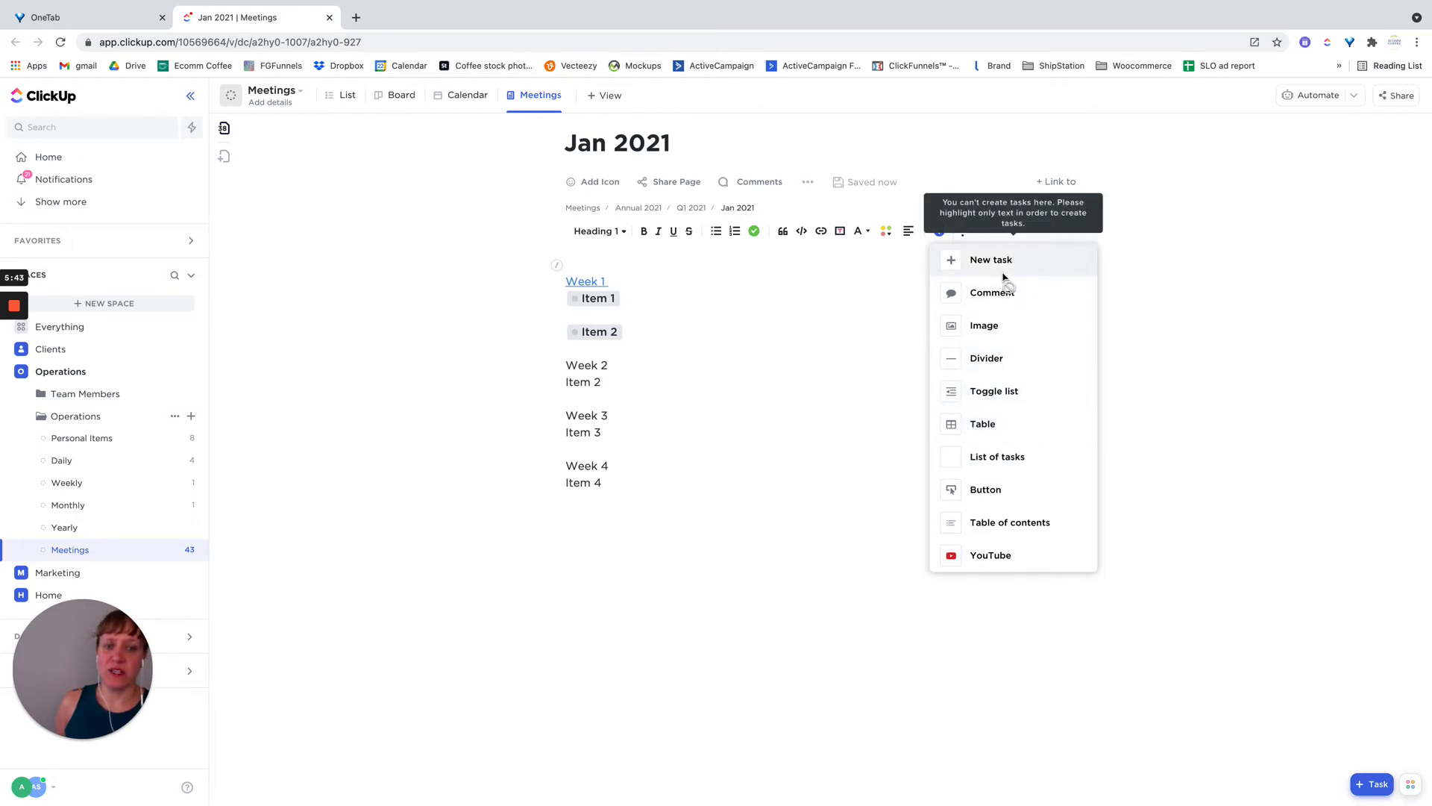
- Embed the Blog Post Production task list above Week 1, then shrink it to a 'List' link
click(974, 455)
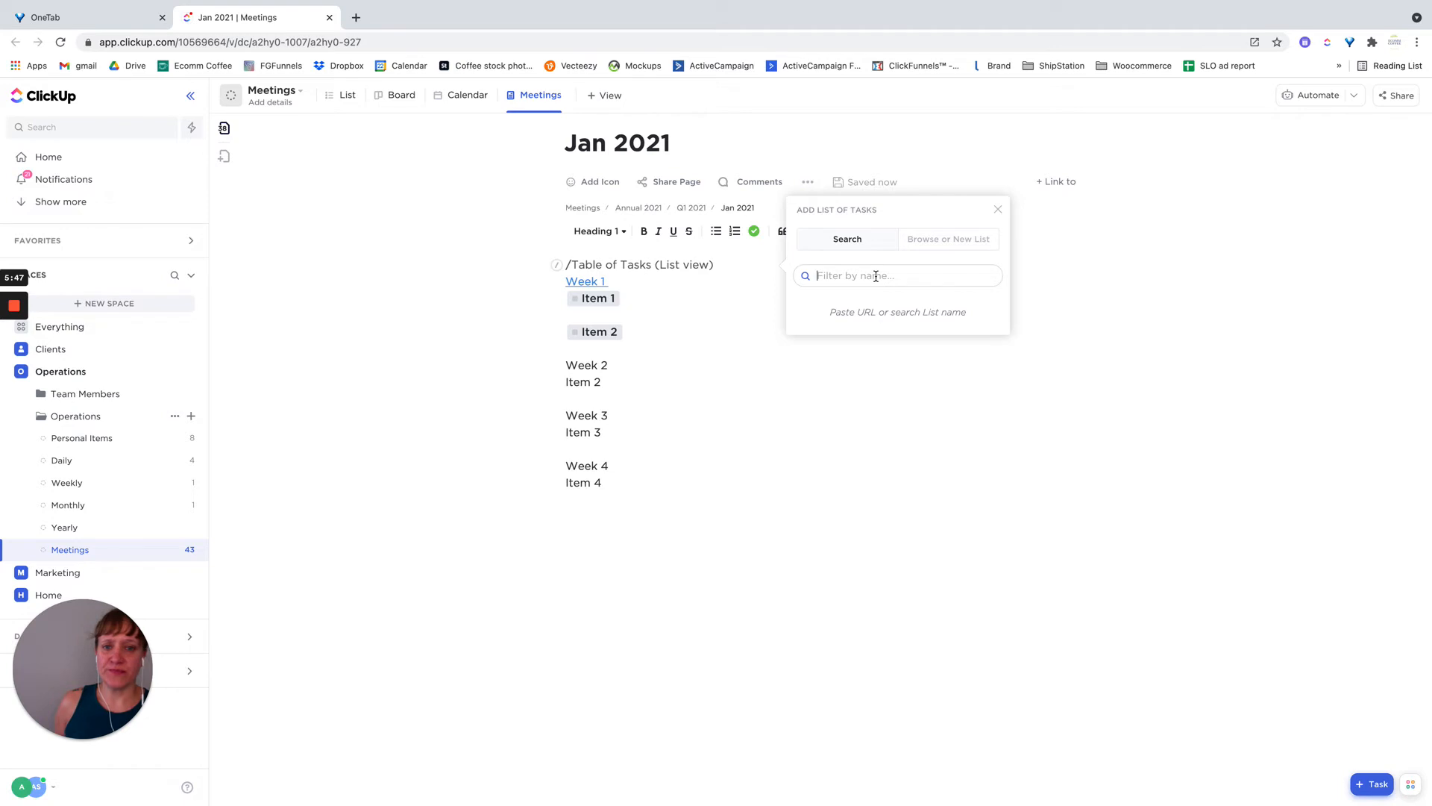
click(935, 241)
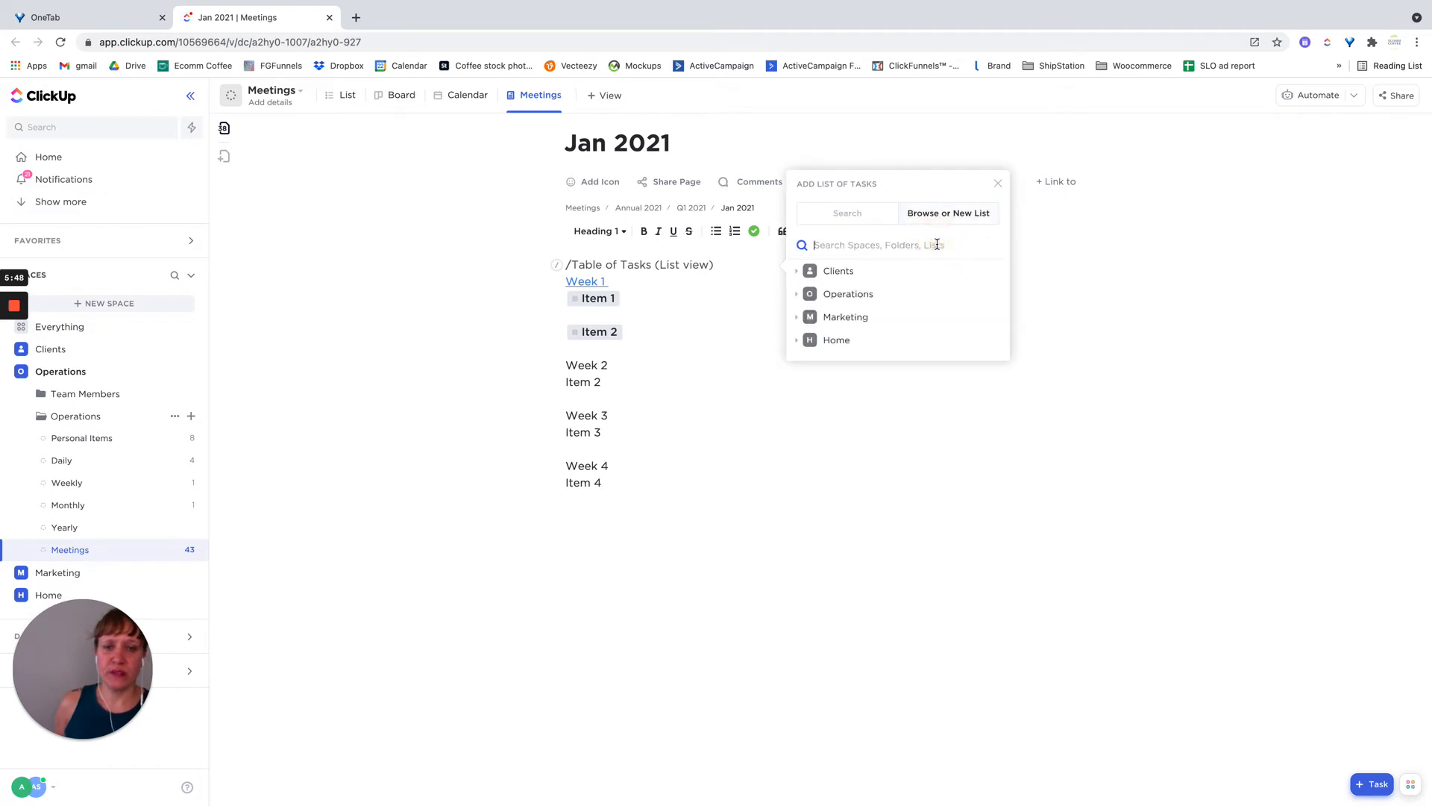
click(797, 317)
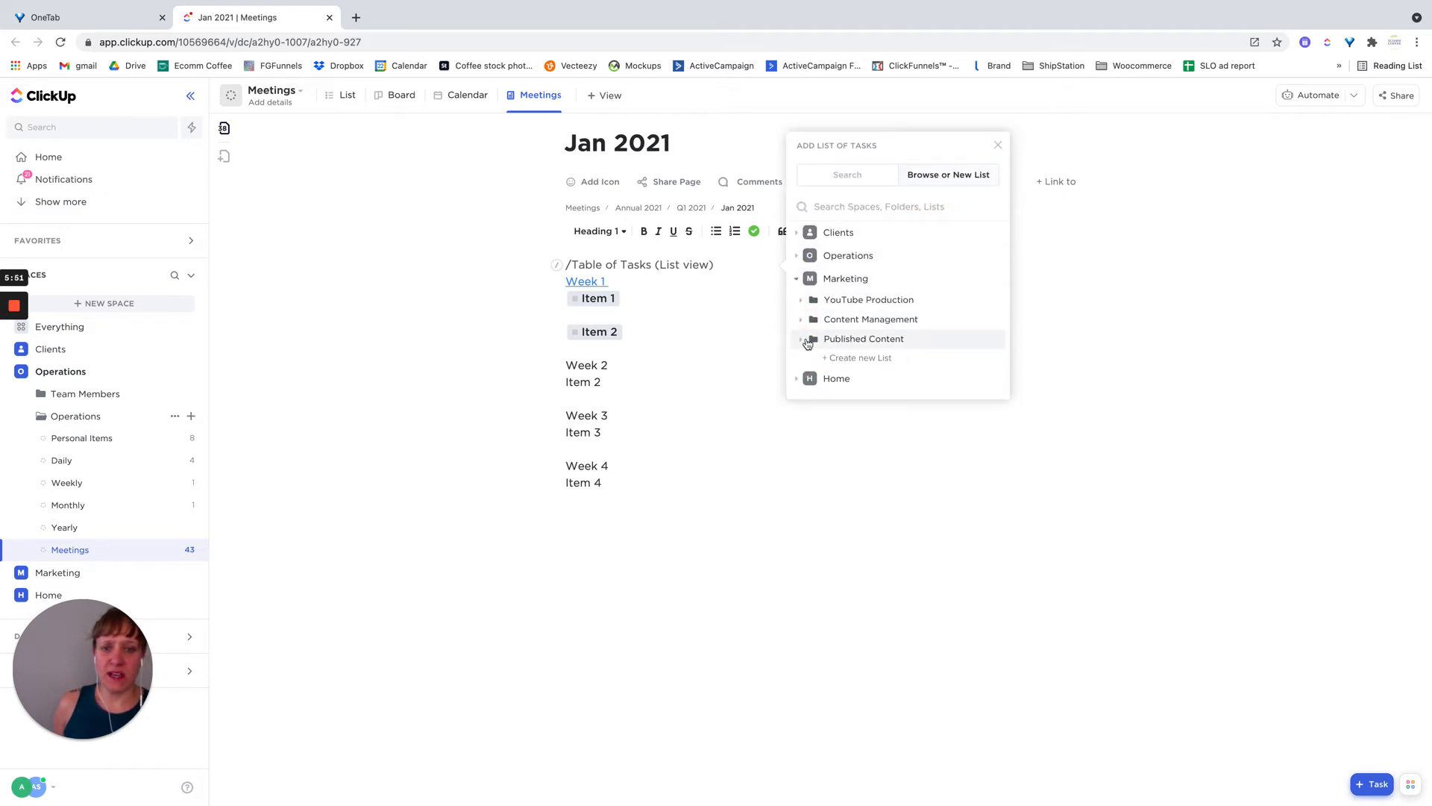
click(800, 310)
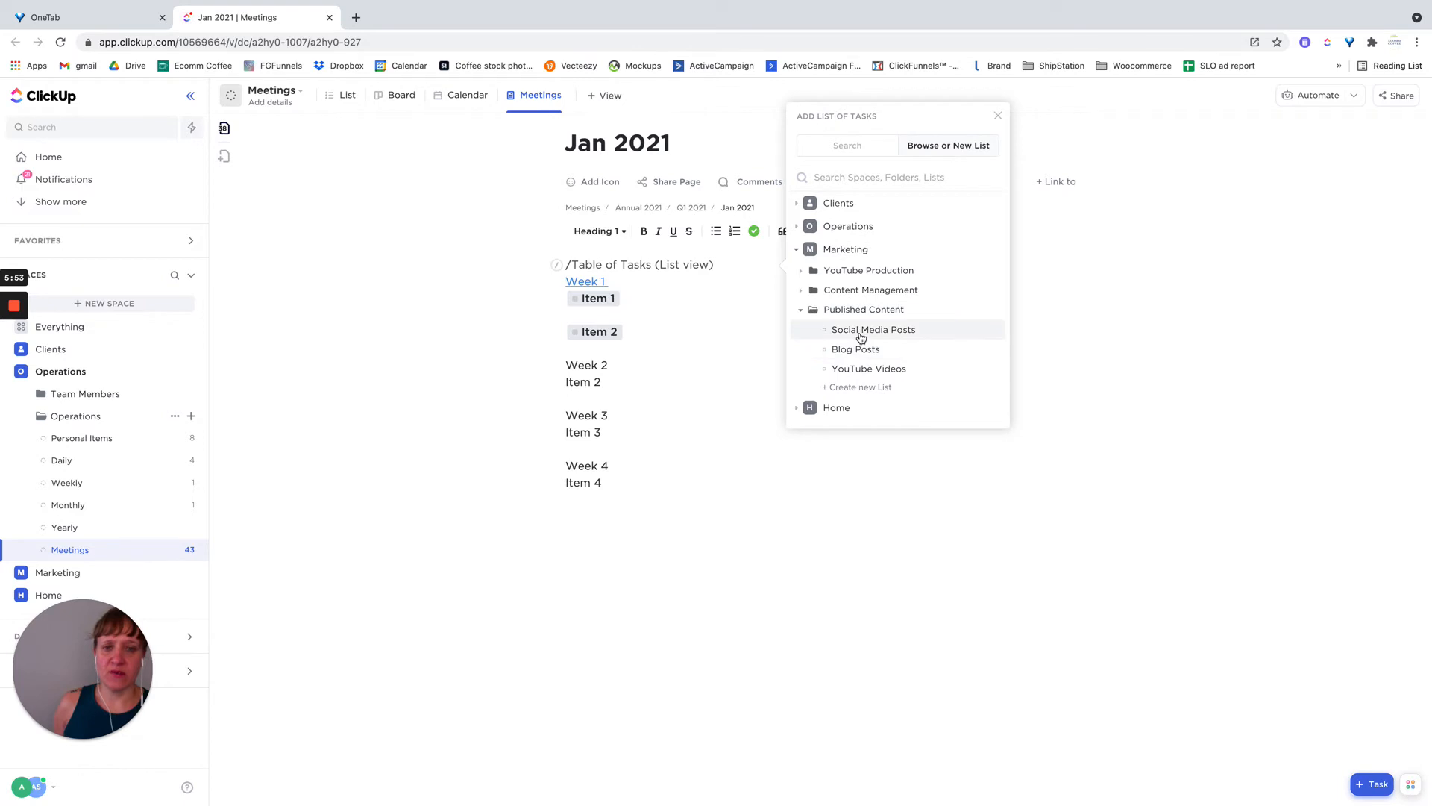
click(800, 290)
click(875, 302)
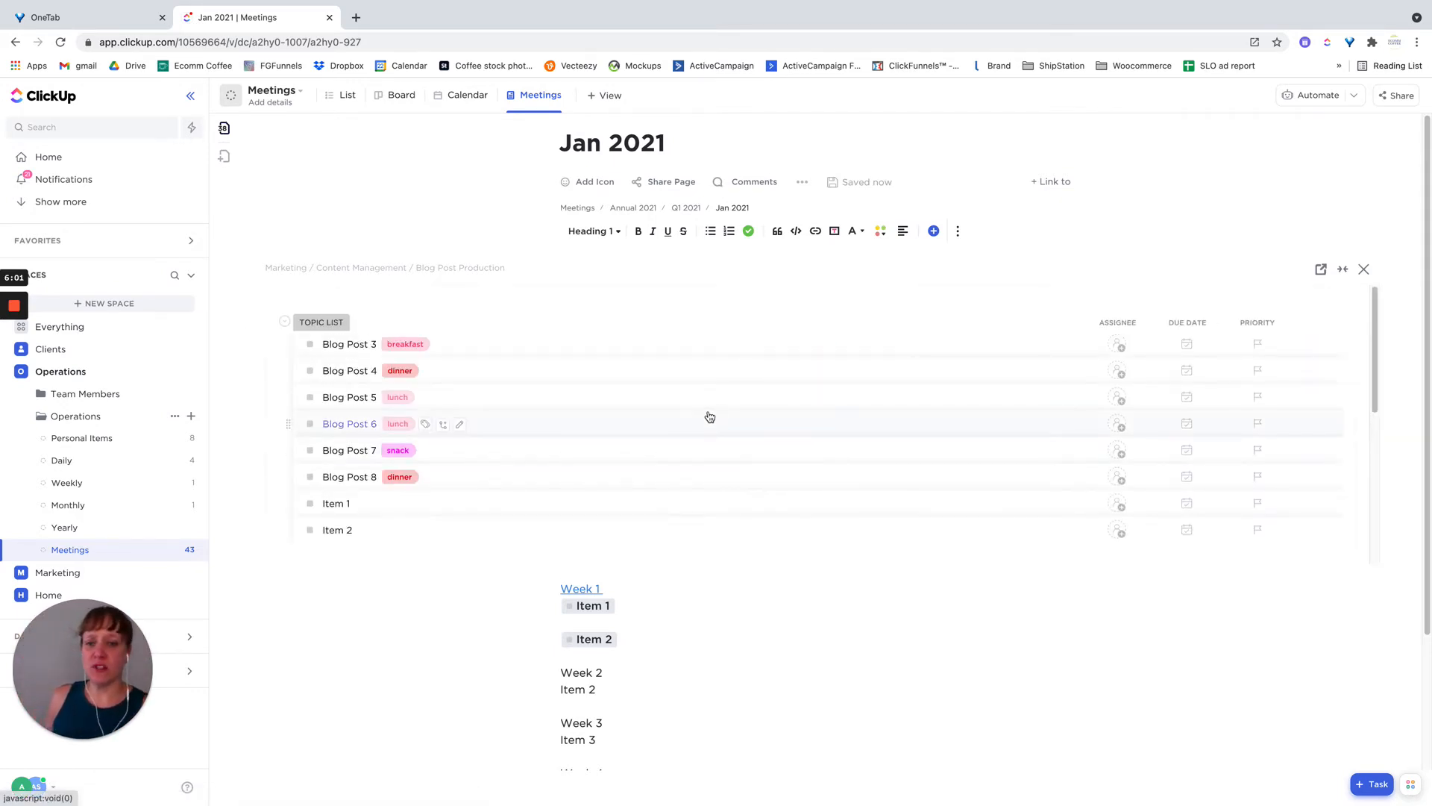
click(1365, 270)
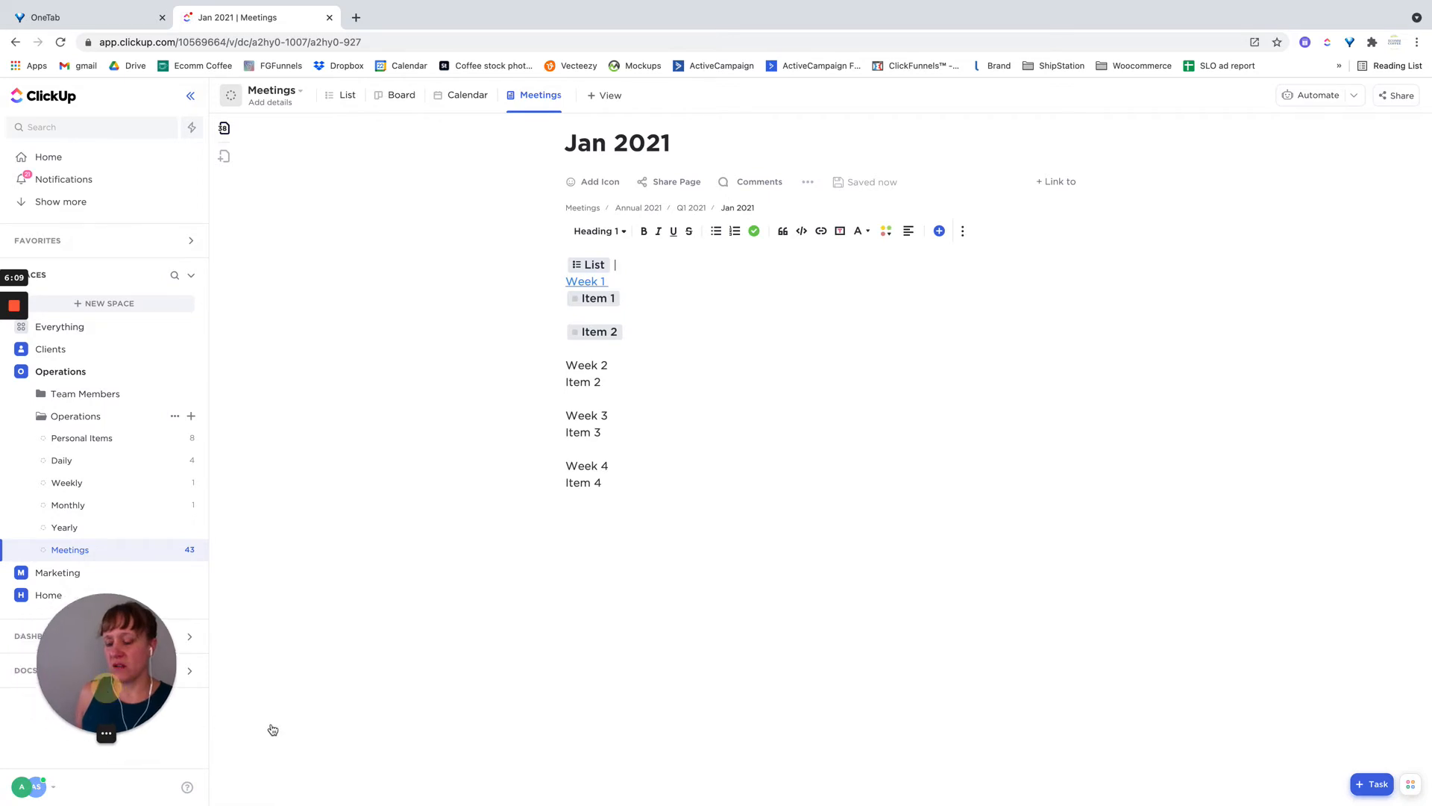
- Expand DOCS in the sidebar, view All docs, and open the SOPs doc
click(27, 670)
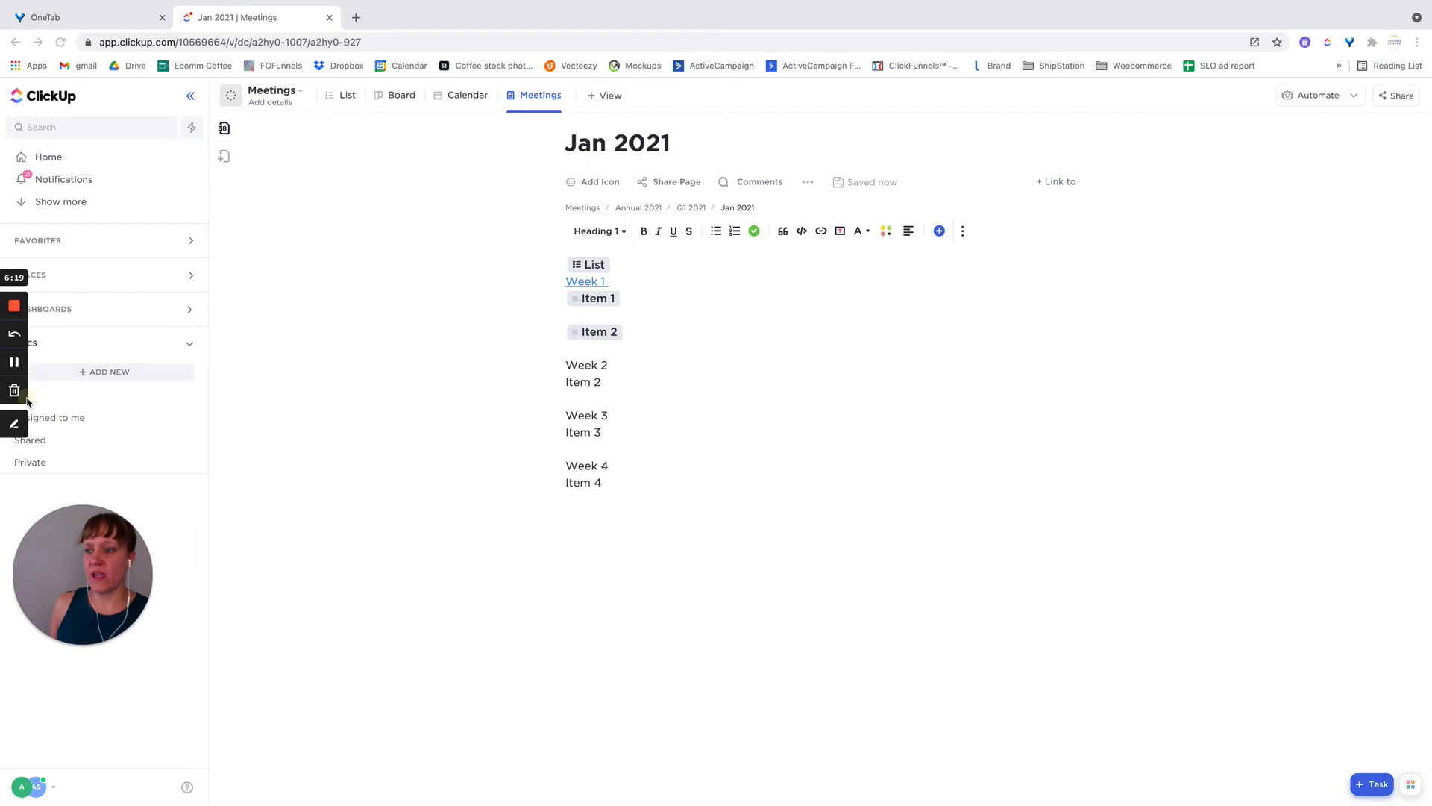
click(22, 393)
click(680, 316)
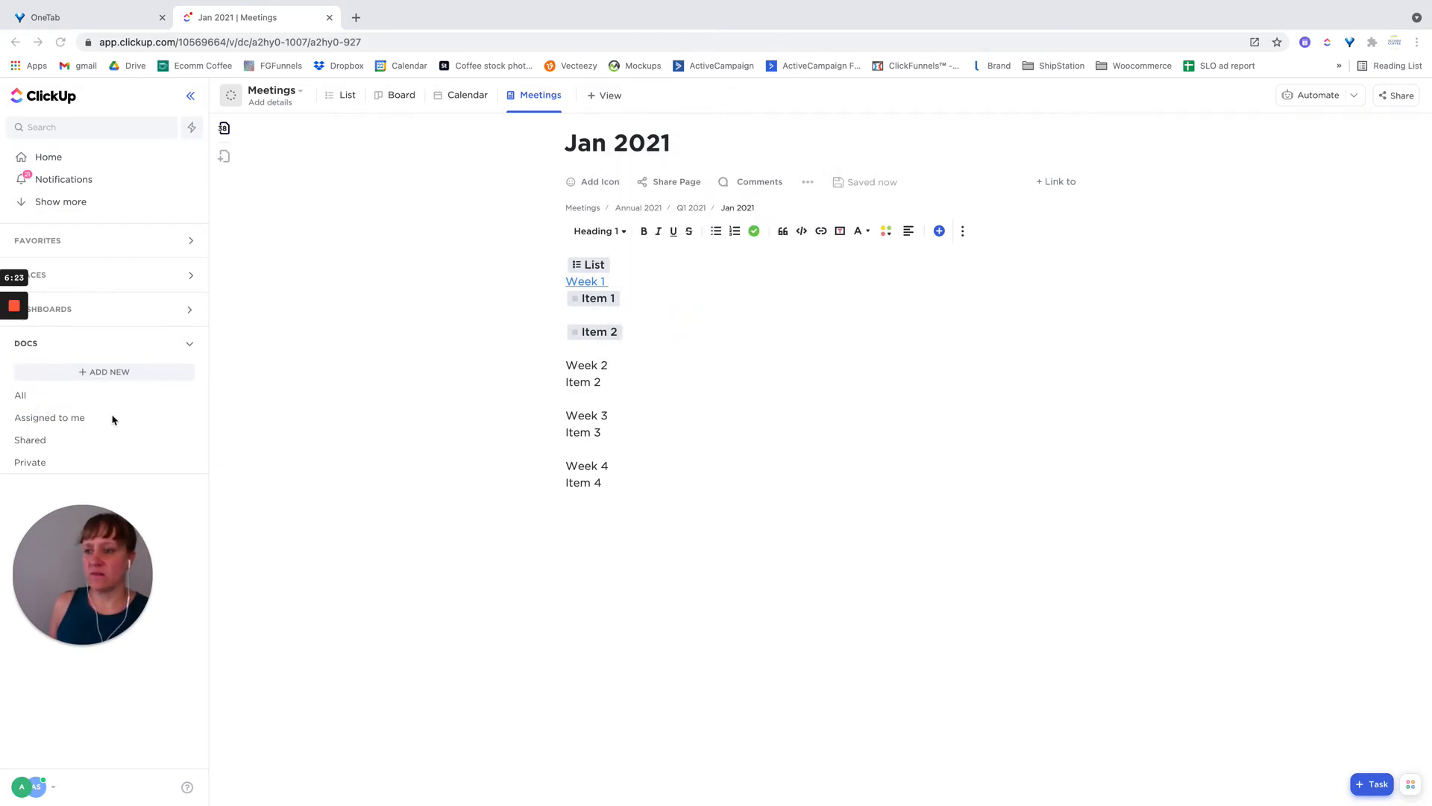
click(43, 395)
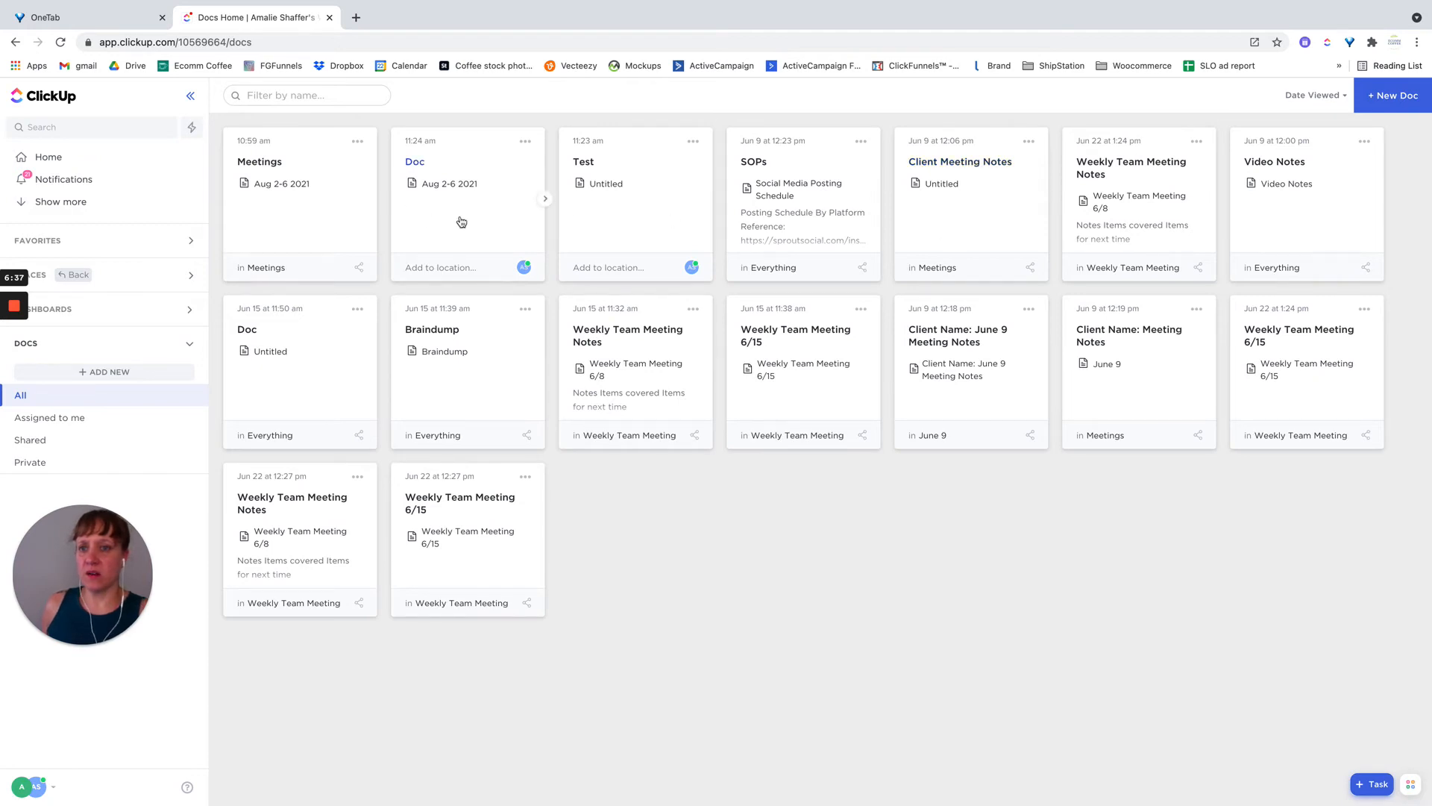
click(801, 197)
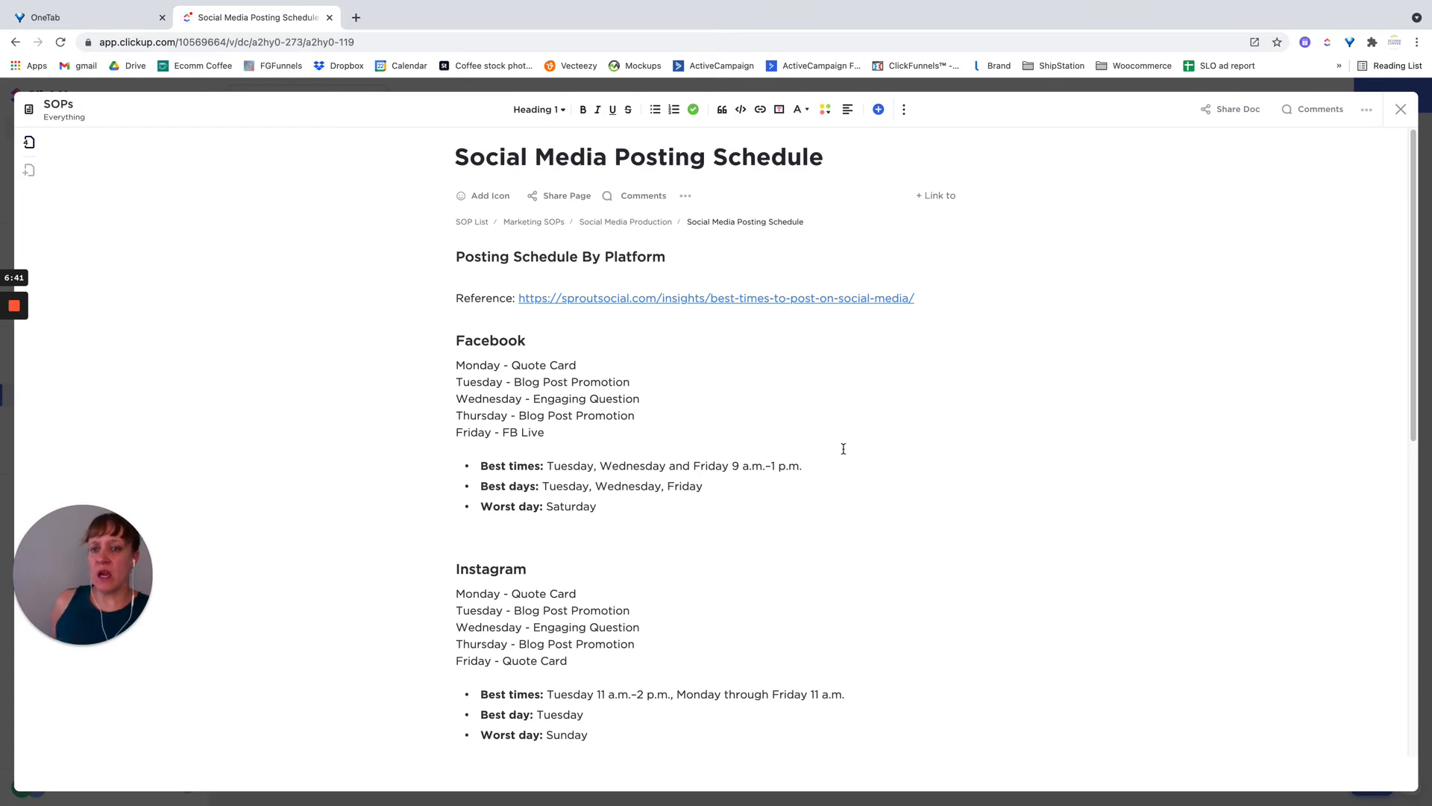
- Link the word 'Marketing' on the SOP List page to the Marketing SOPs page's copied URL
click(30, 143)
click(87, 171)
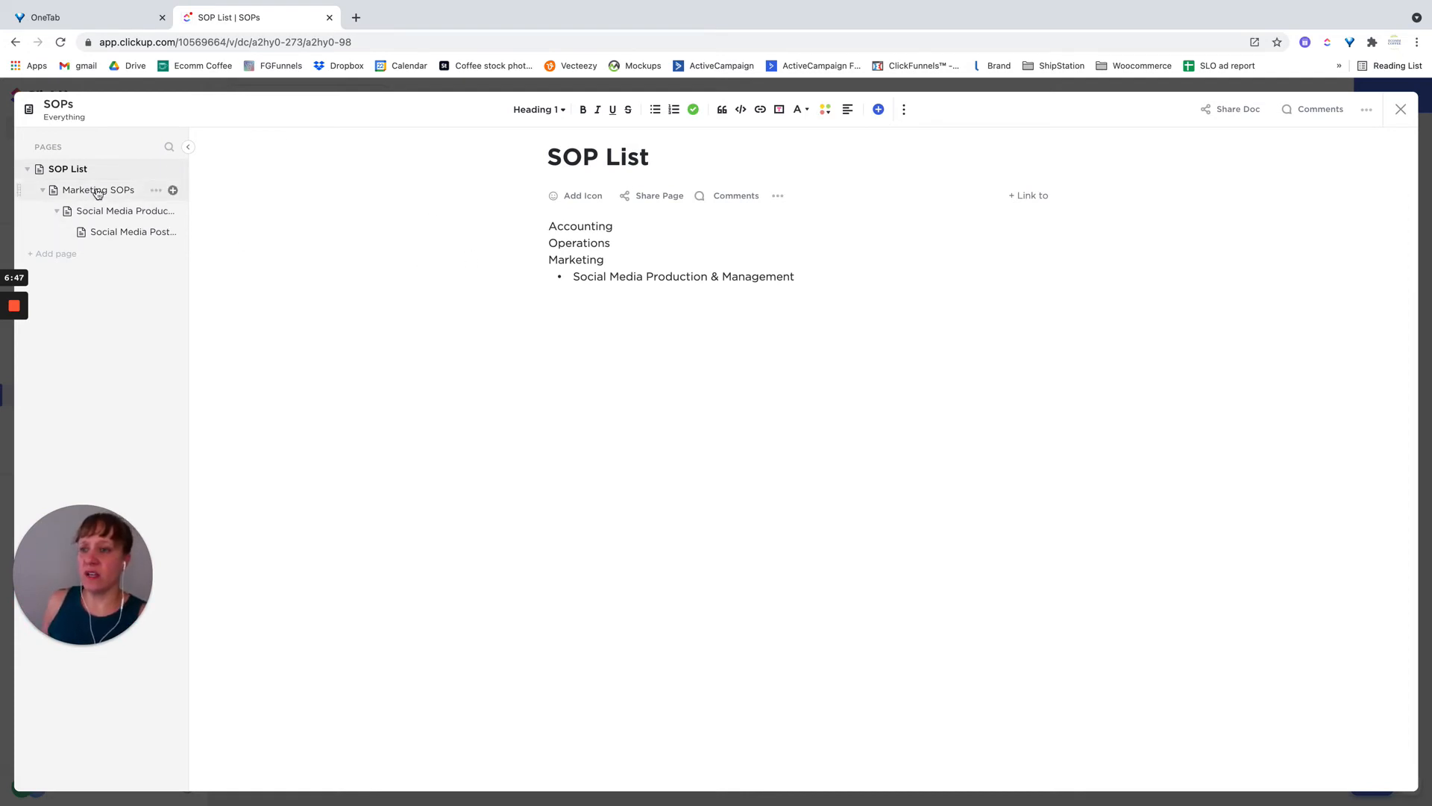
click(171, 190)
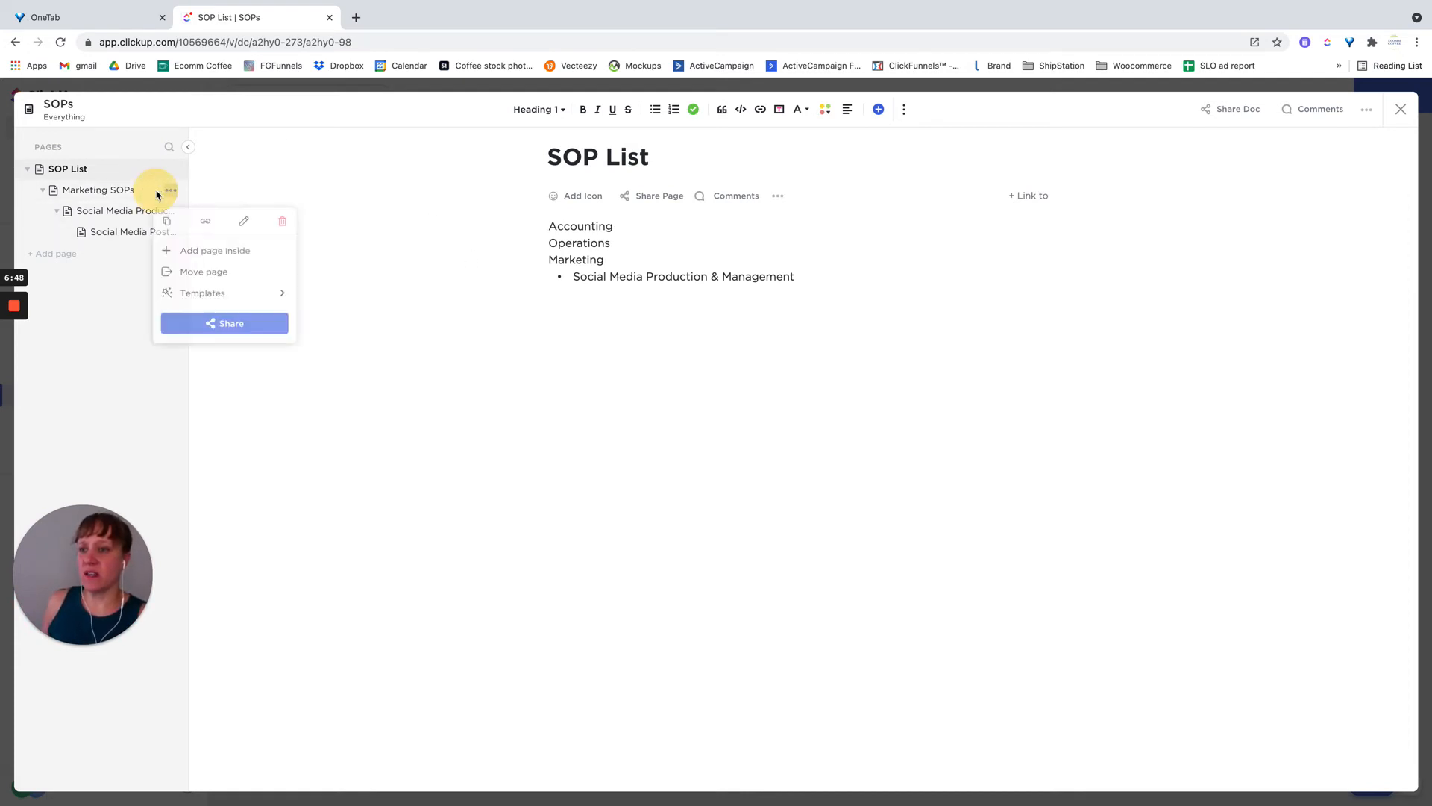
click(205, 220)
drag(616, 262, 517, 258)
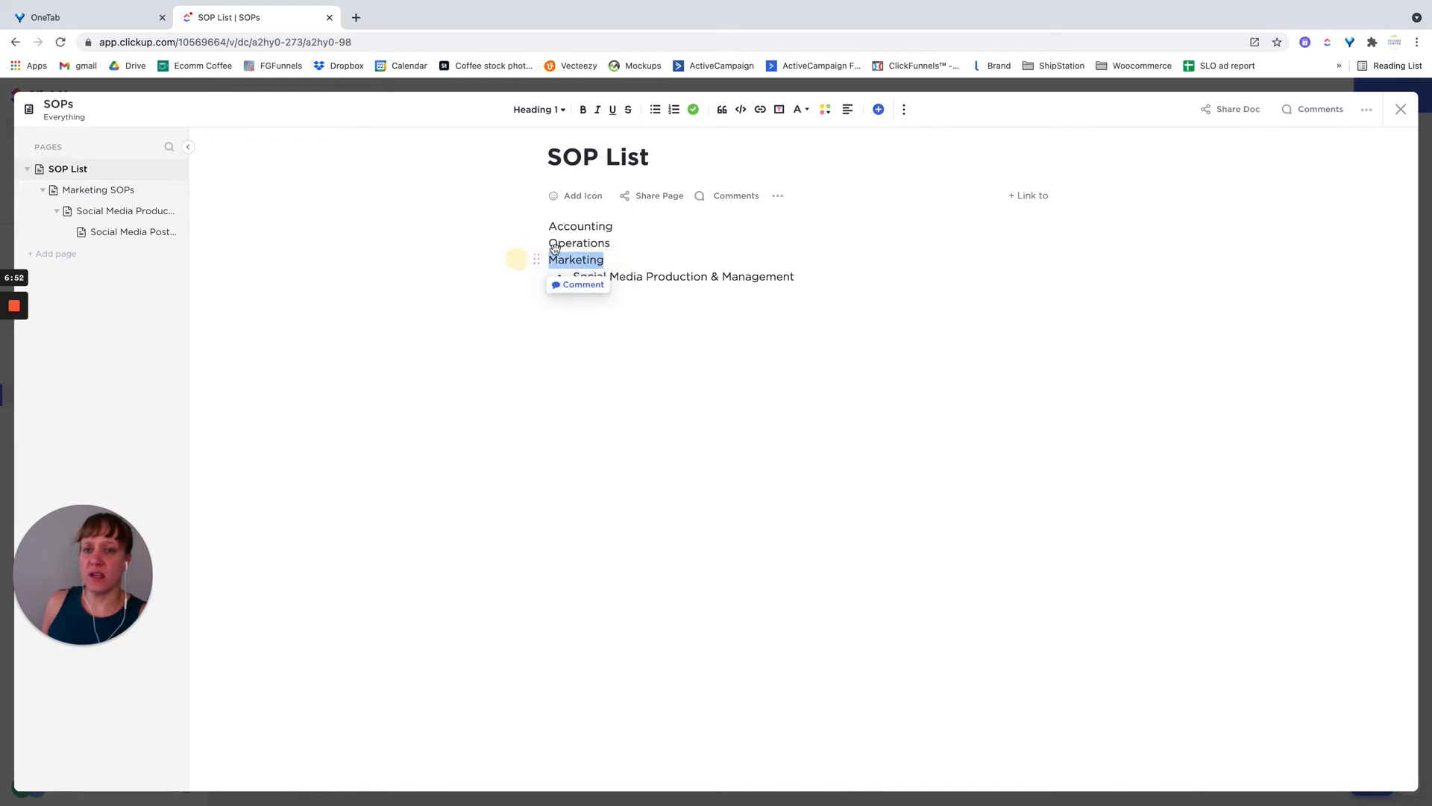
click(760, 109)
text(https://app.clickup.com/10569664/v/dc/a2hy0-273/a2hy0-105)
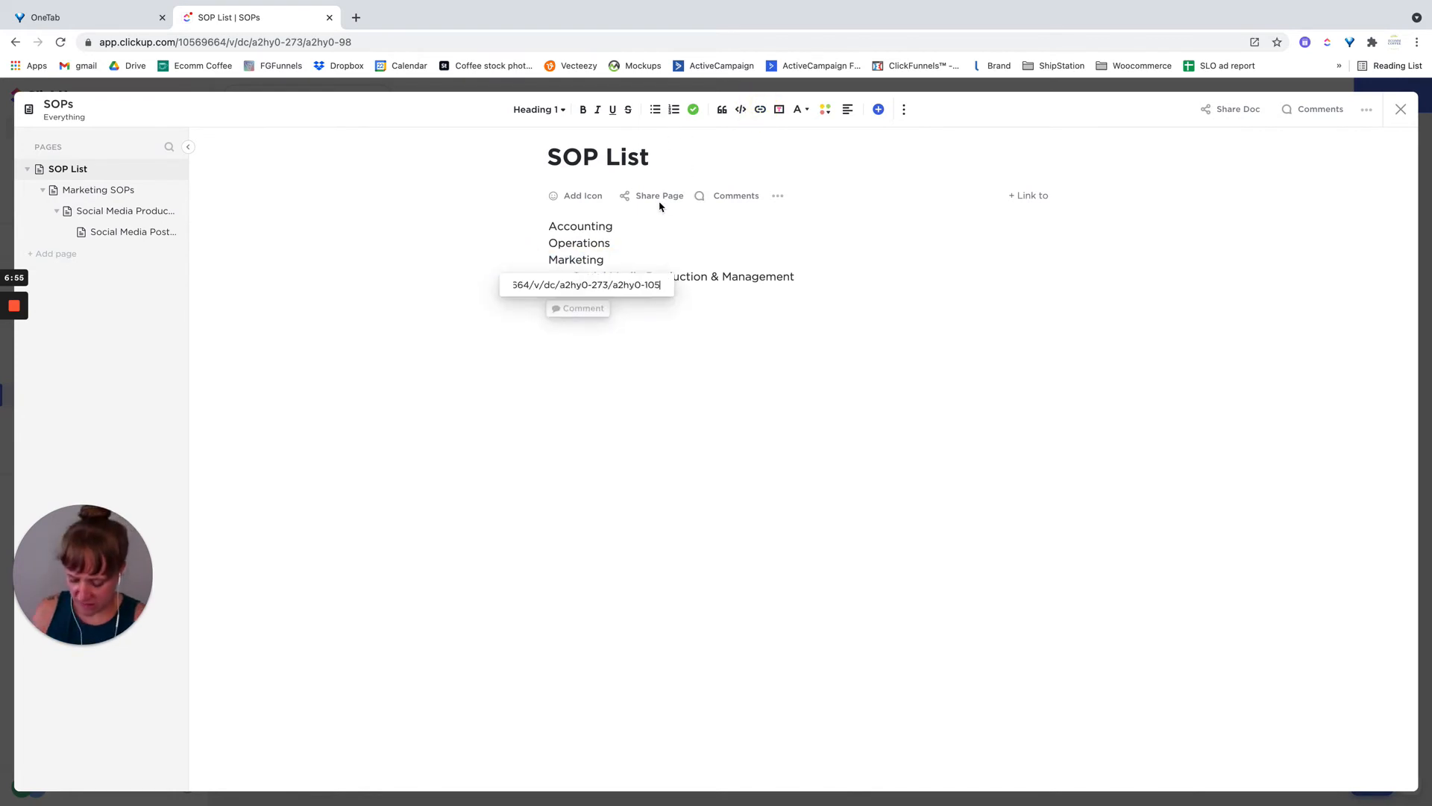
key(Return)
click(505, 375)
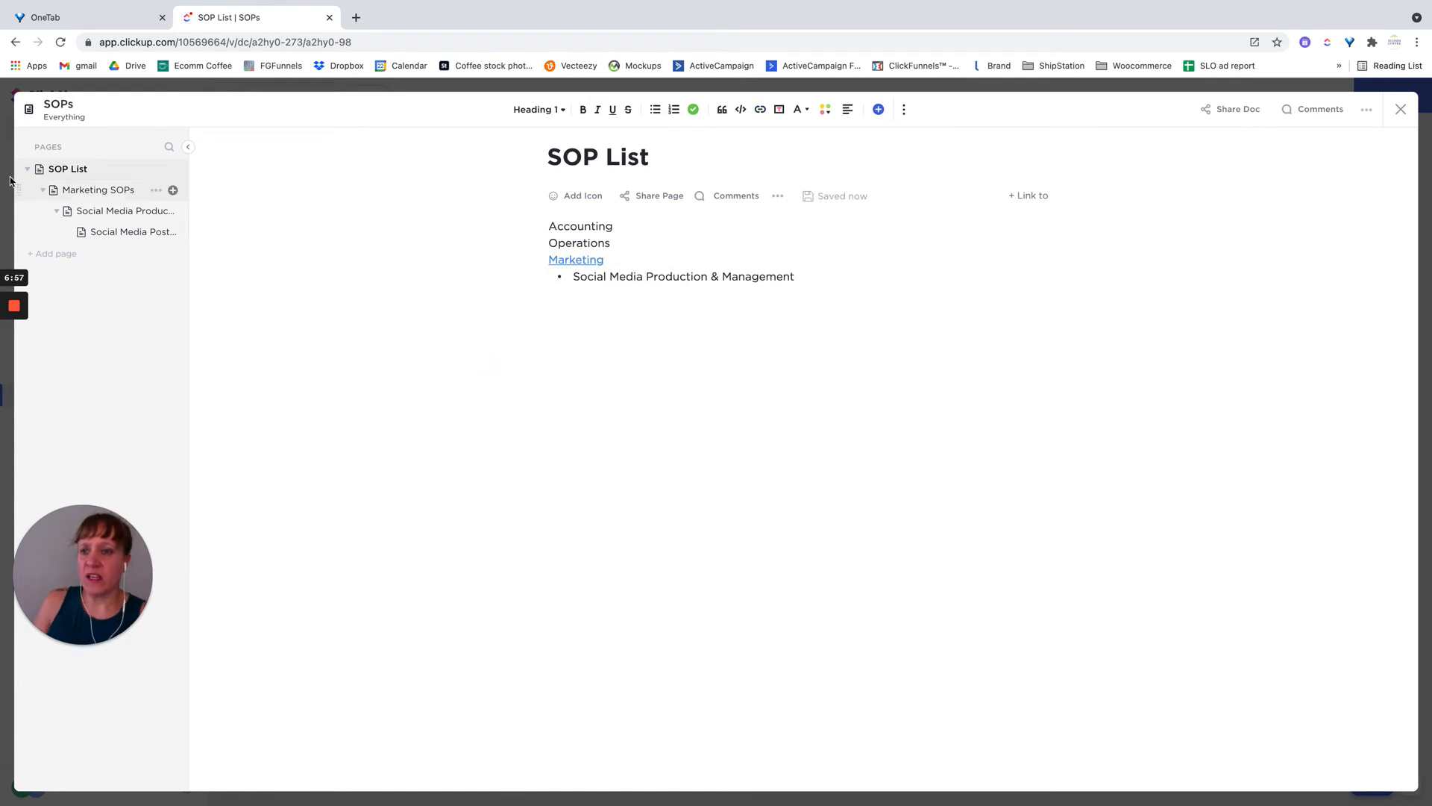
- Browse the Marketing SOPs, Social Media Production and Social Media Posting Schedule pages, then close the doc
click(85, 196)
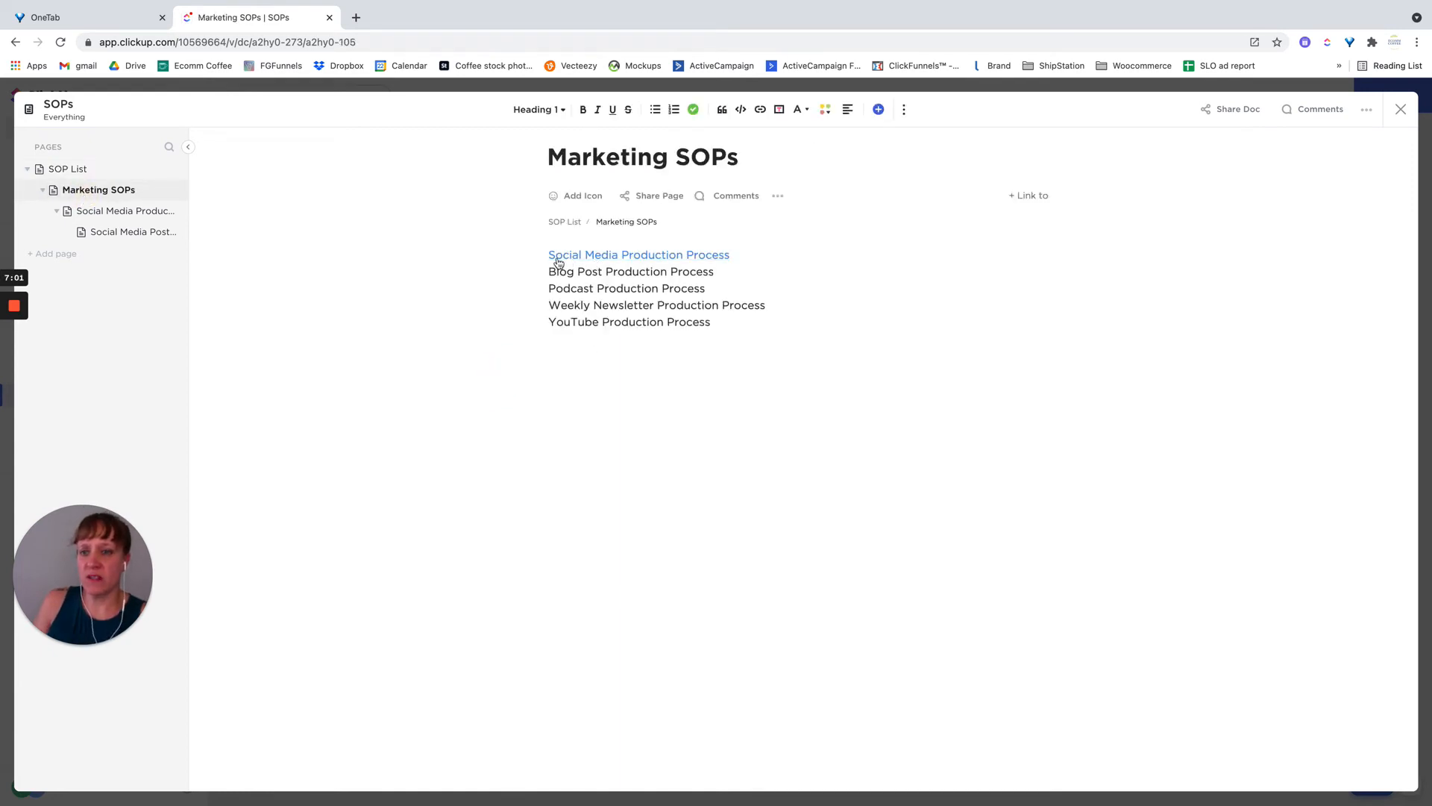
click(108, 218)
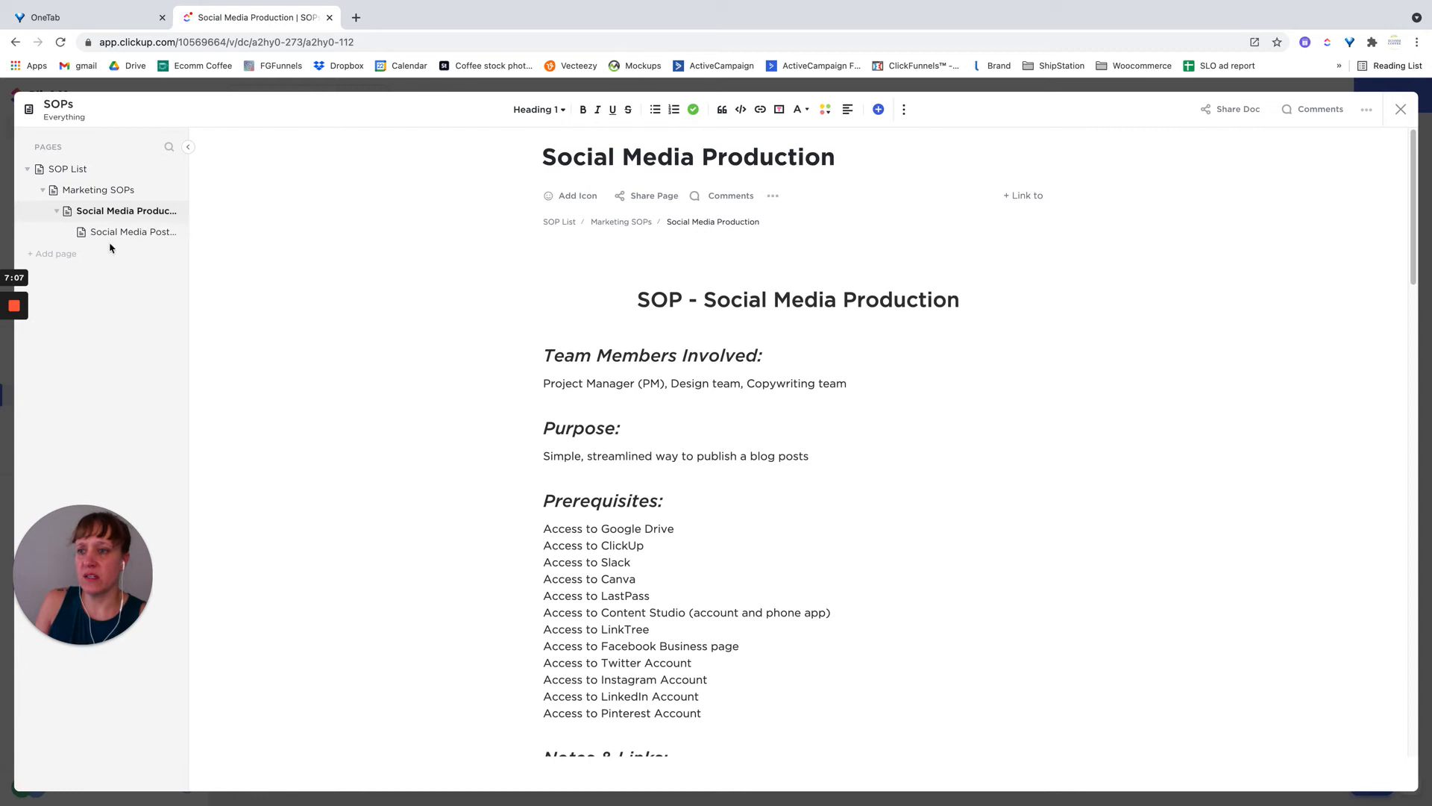
click(110, 233)
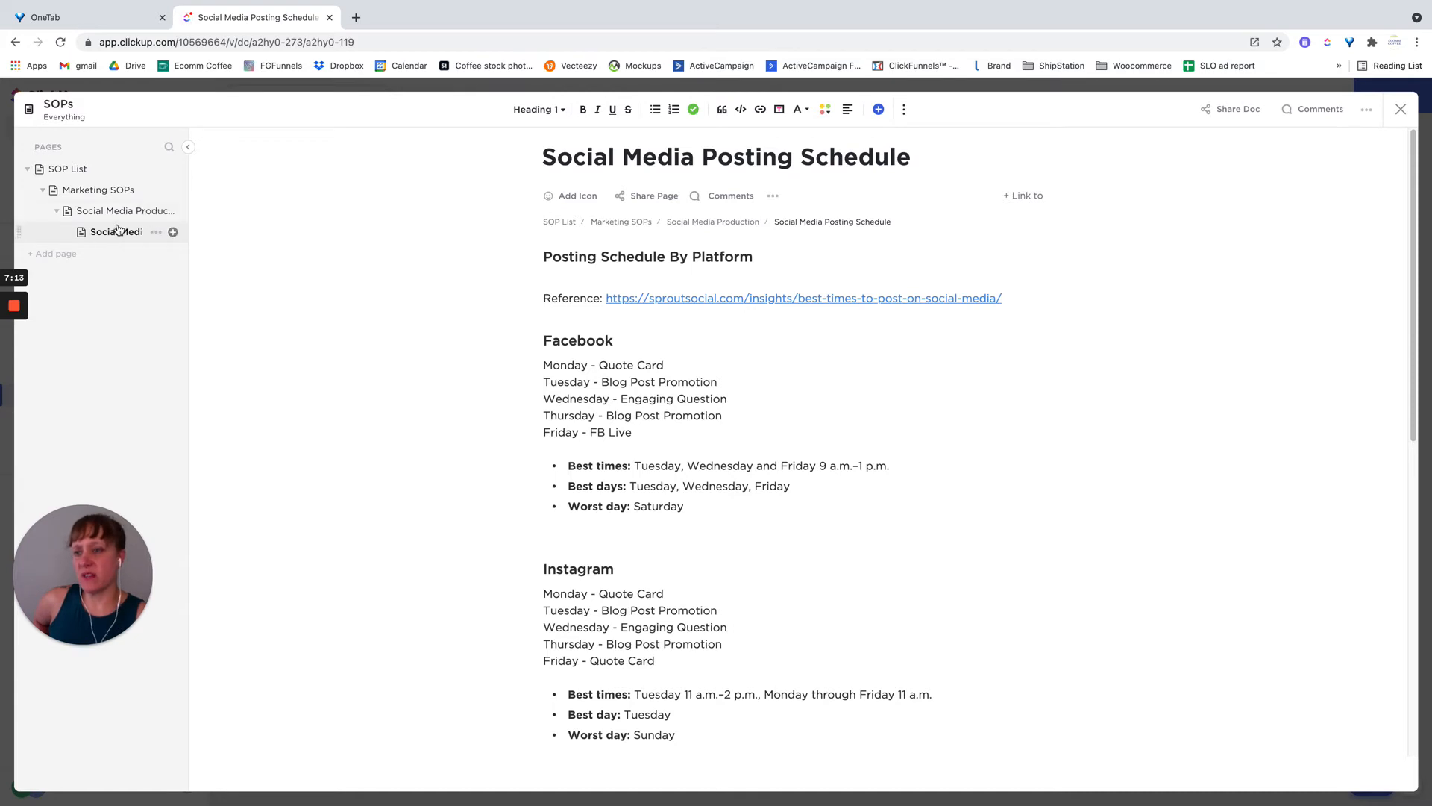
click(80, 170)
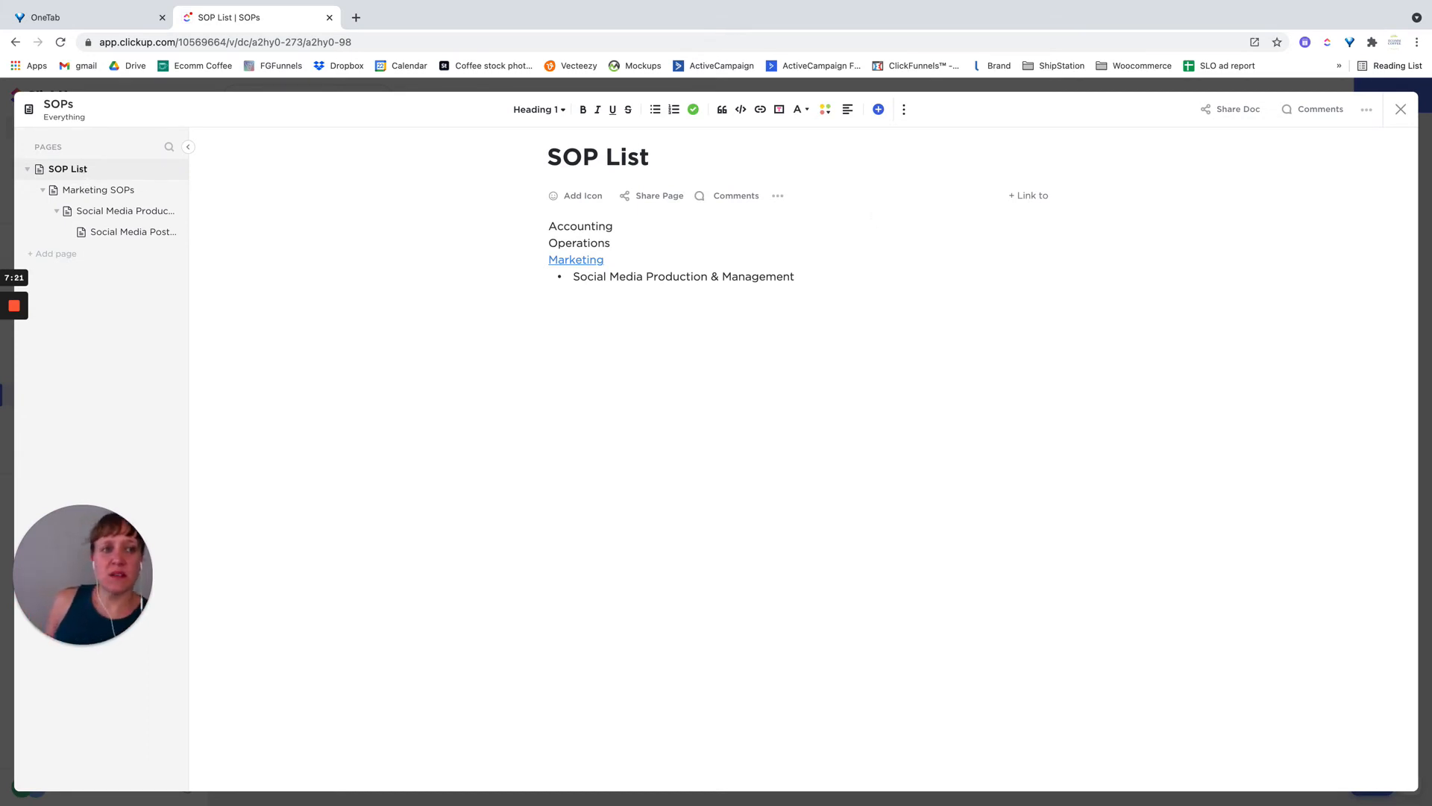
click(1401, 110)
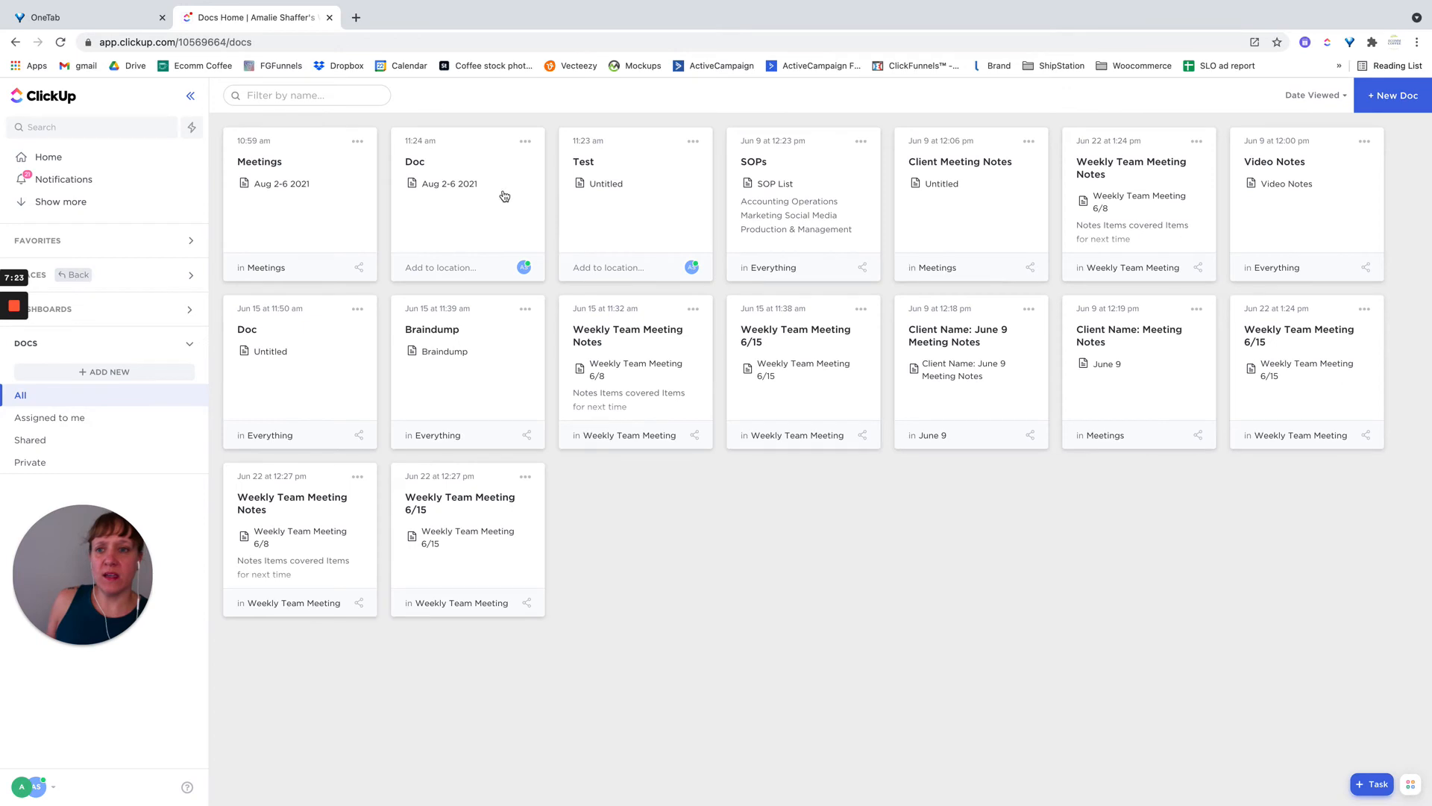
- View the Client Name: Meeting Notes page and its July 5 subpage, then go to the Meetings list
click(947, 211)
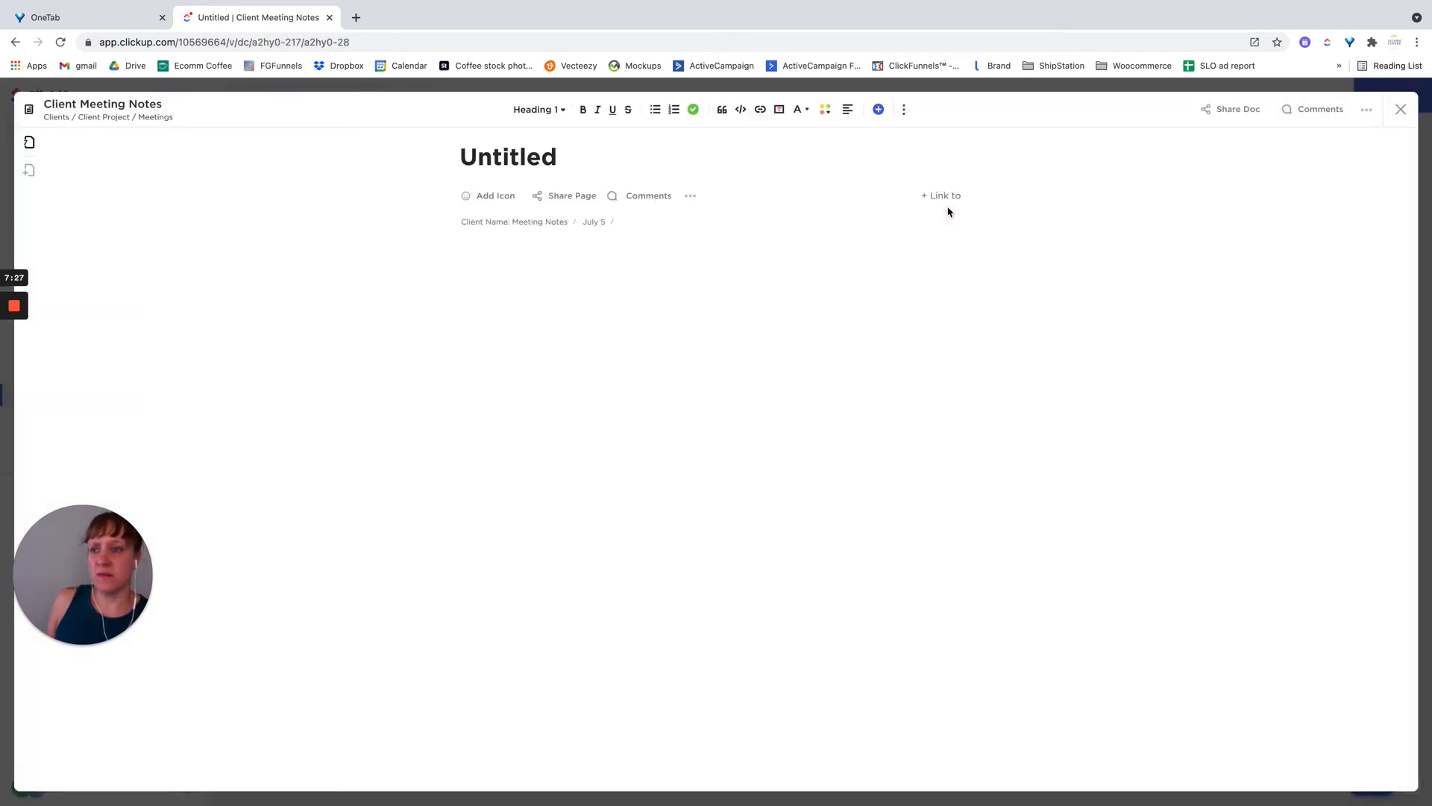
click(33, 143)
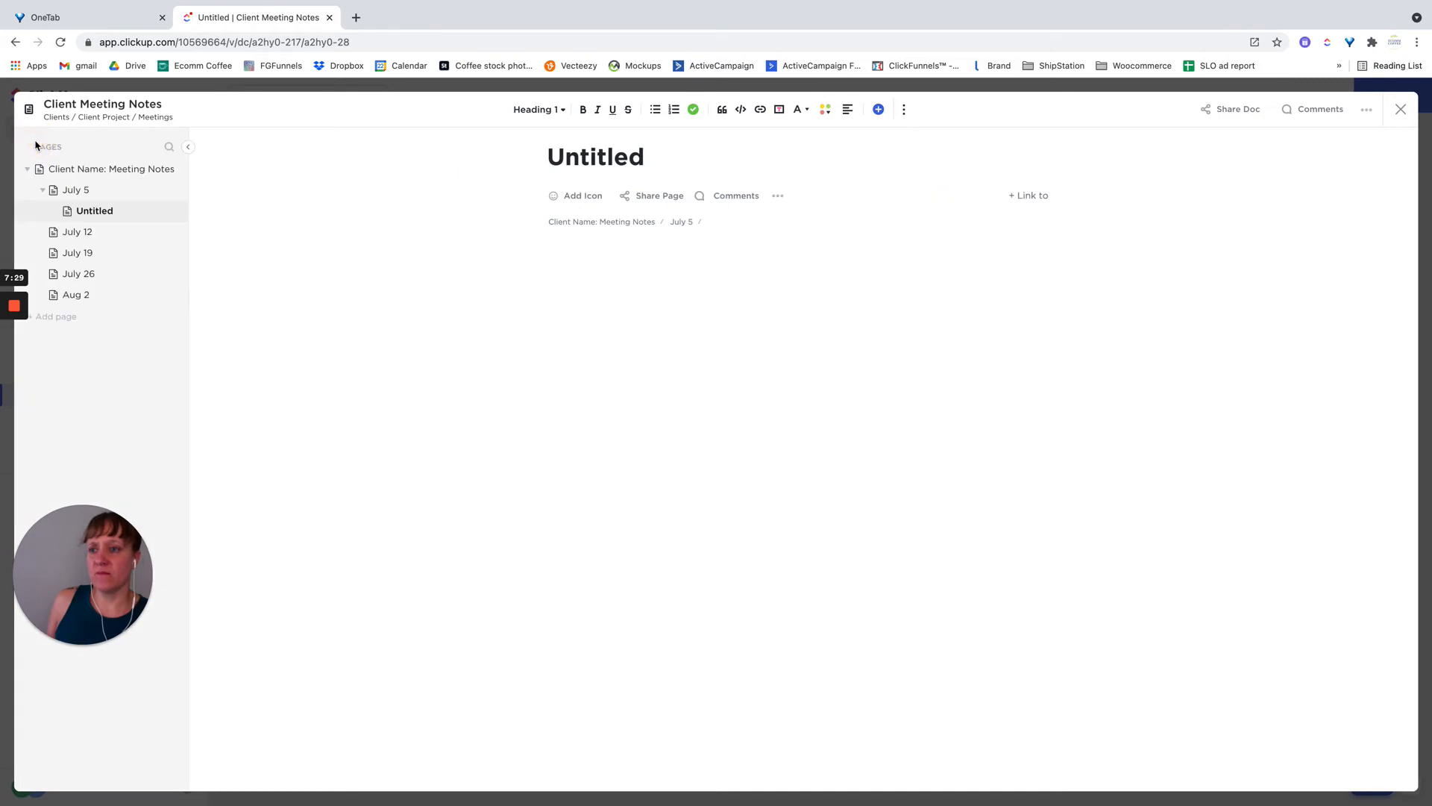
click(91, 170)
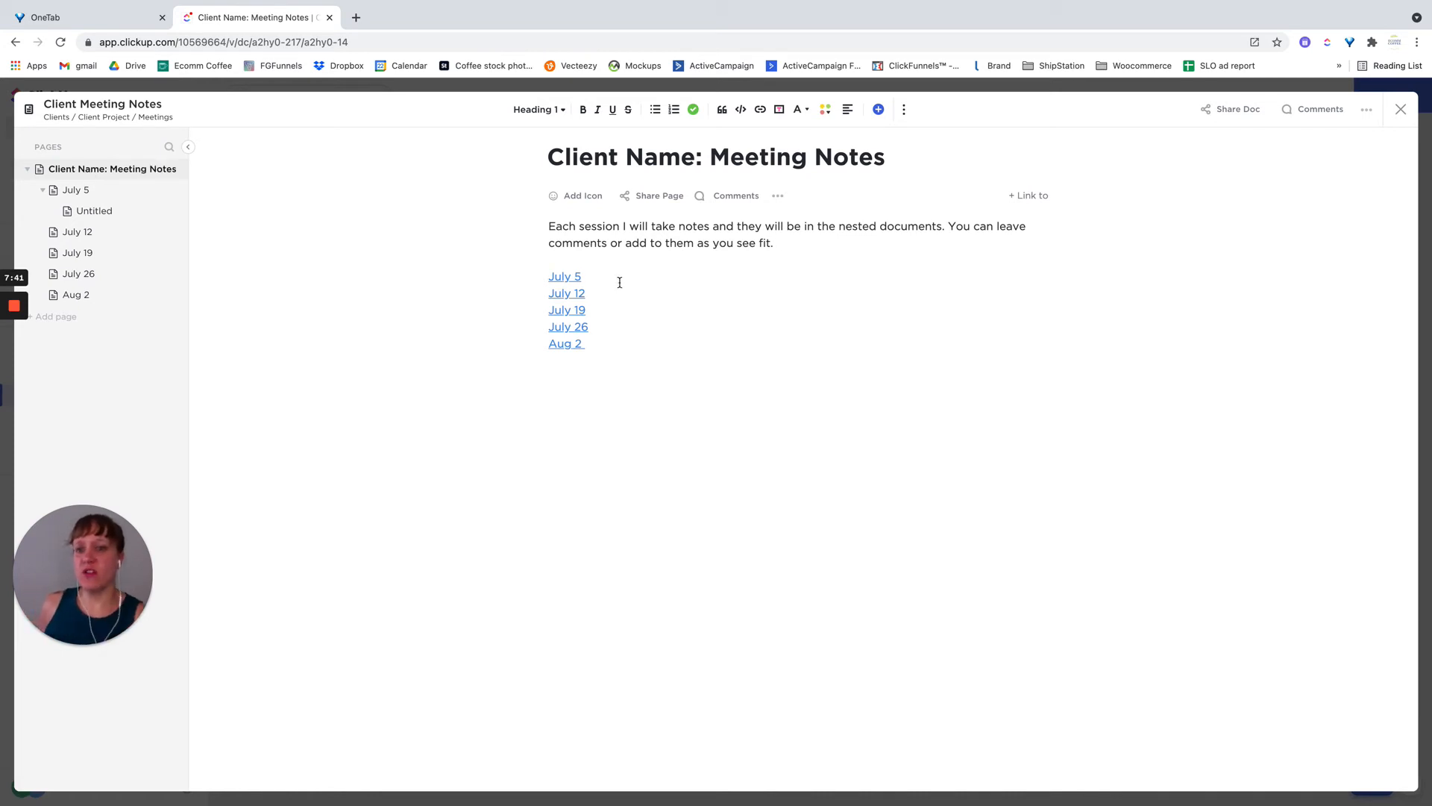
click(558, 279)
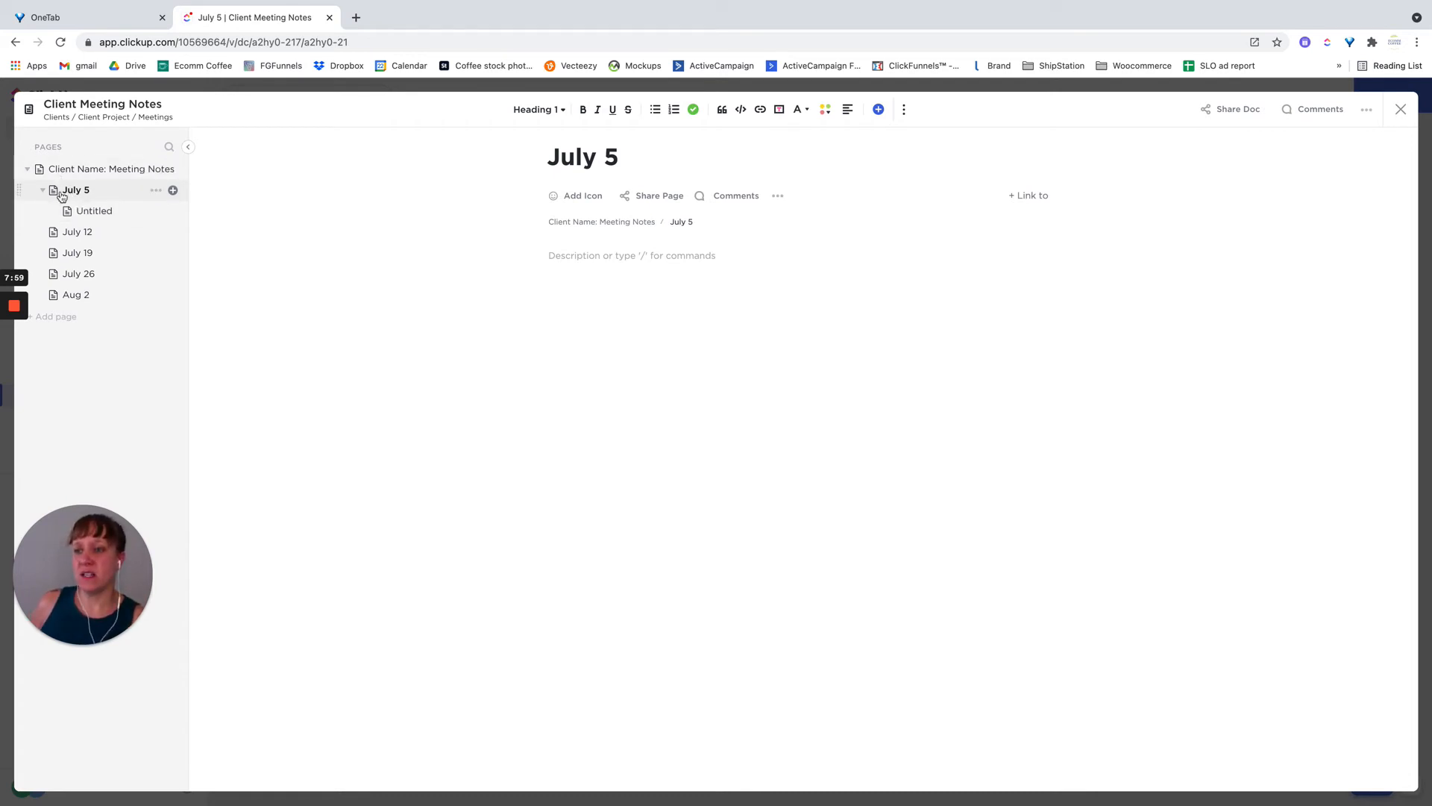
click(73, 171)
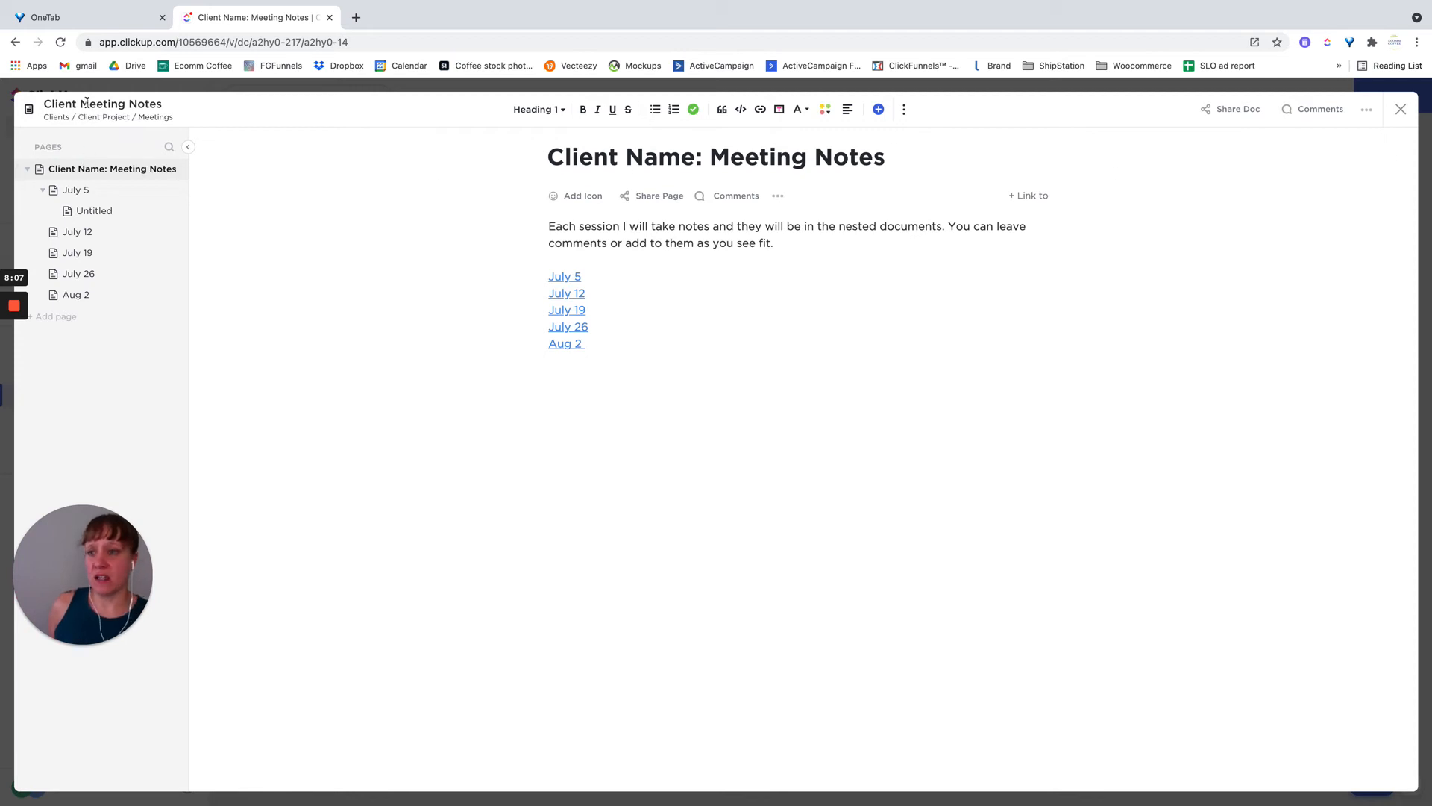
click(161, 119)
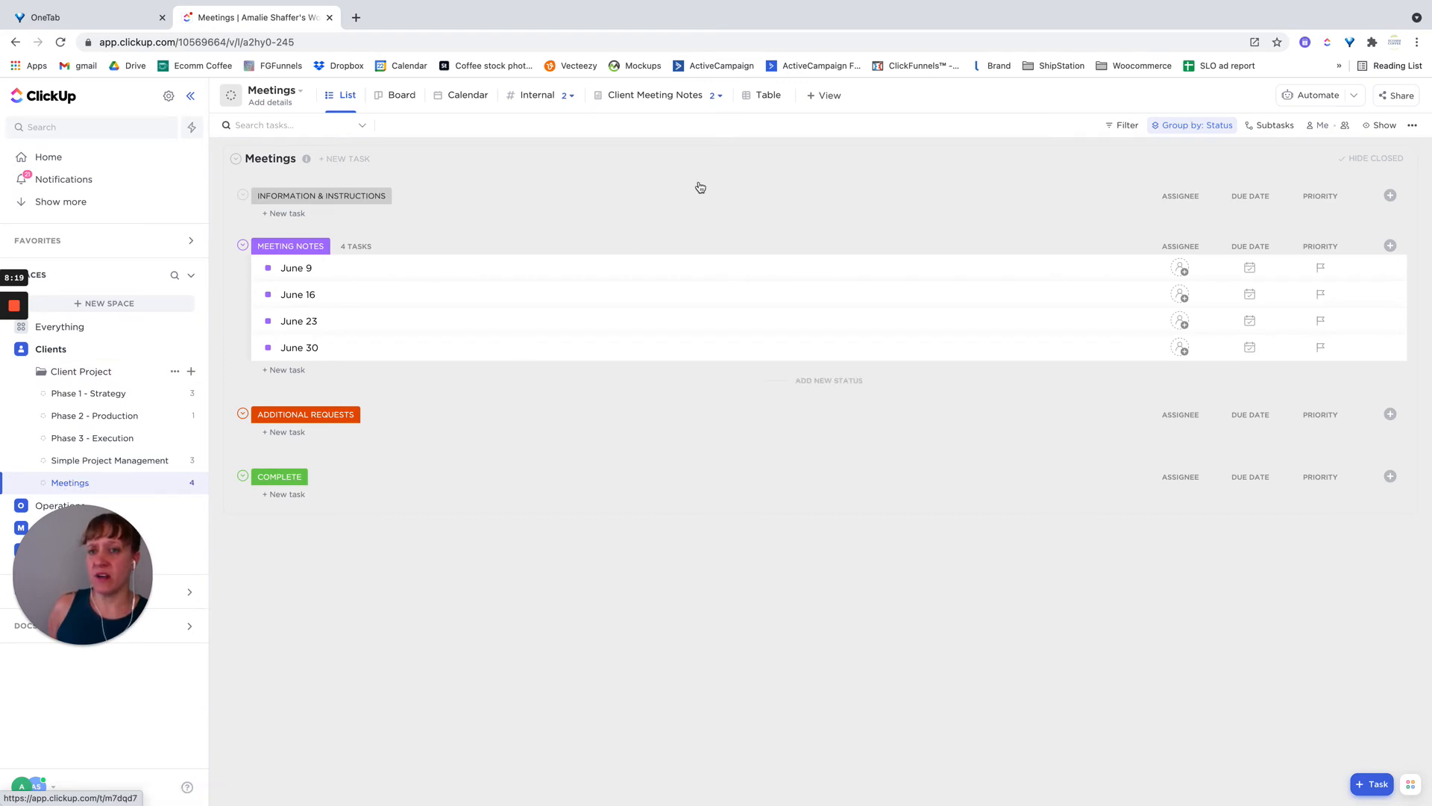
- Open the July 5 page in the Meetings list's Client Meeting Notes view, with its page list shown
click(663, 96)
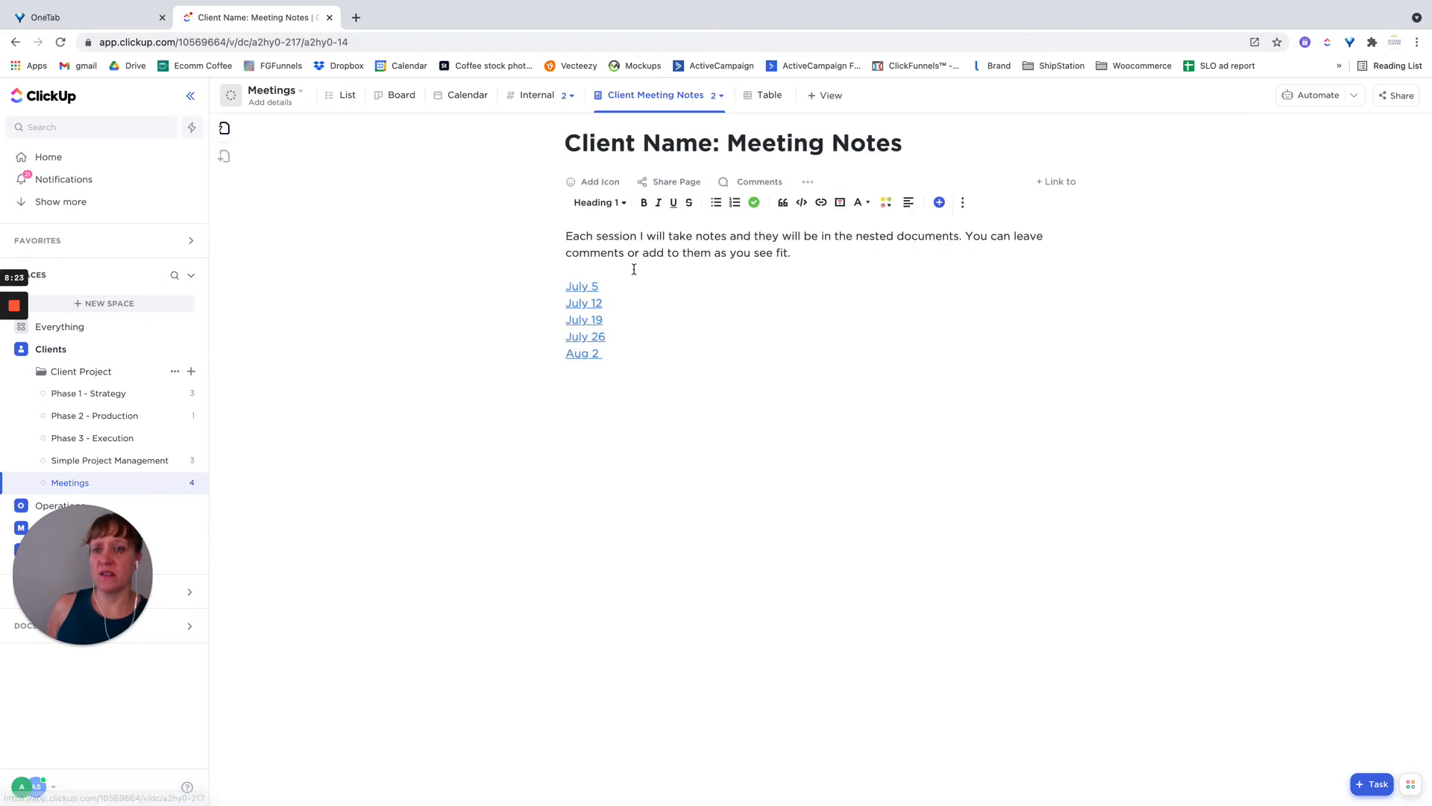
click(720, 97)
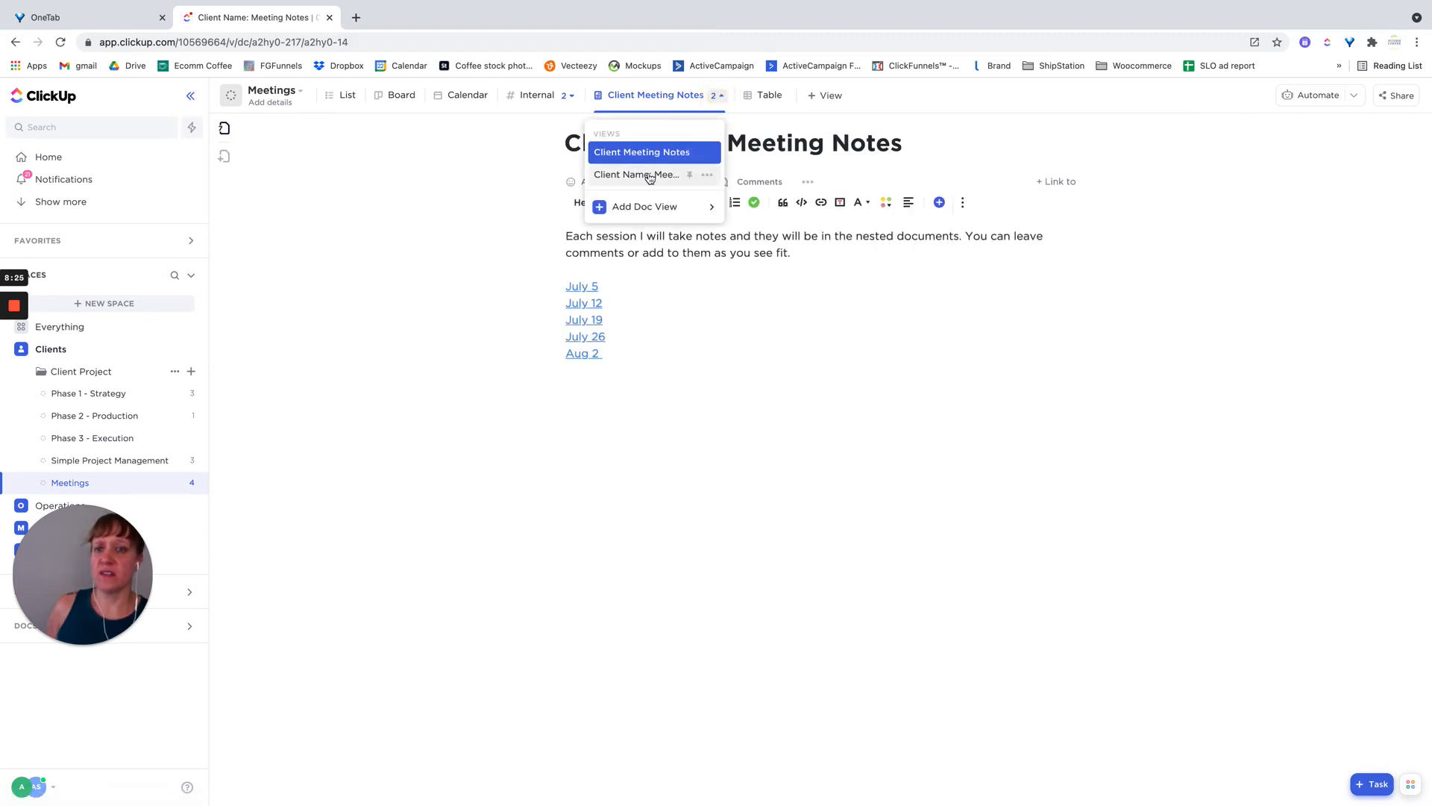
click(663, 530)
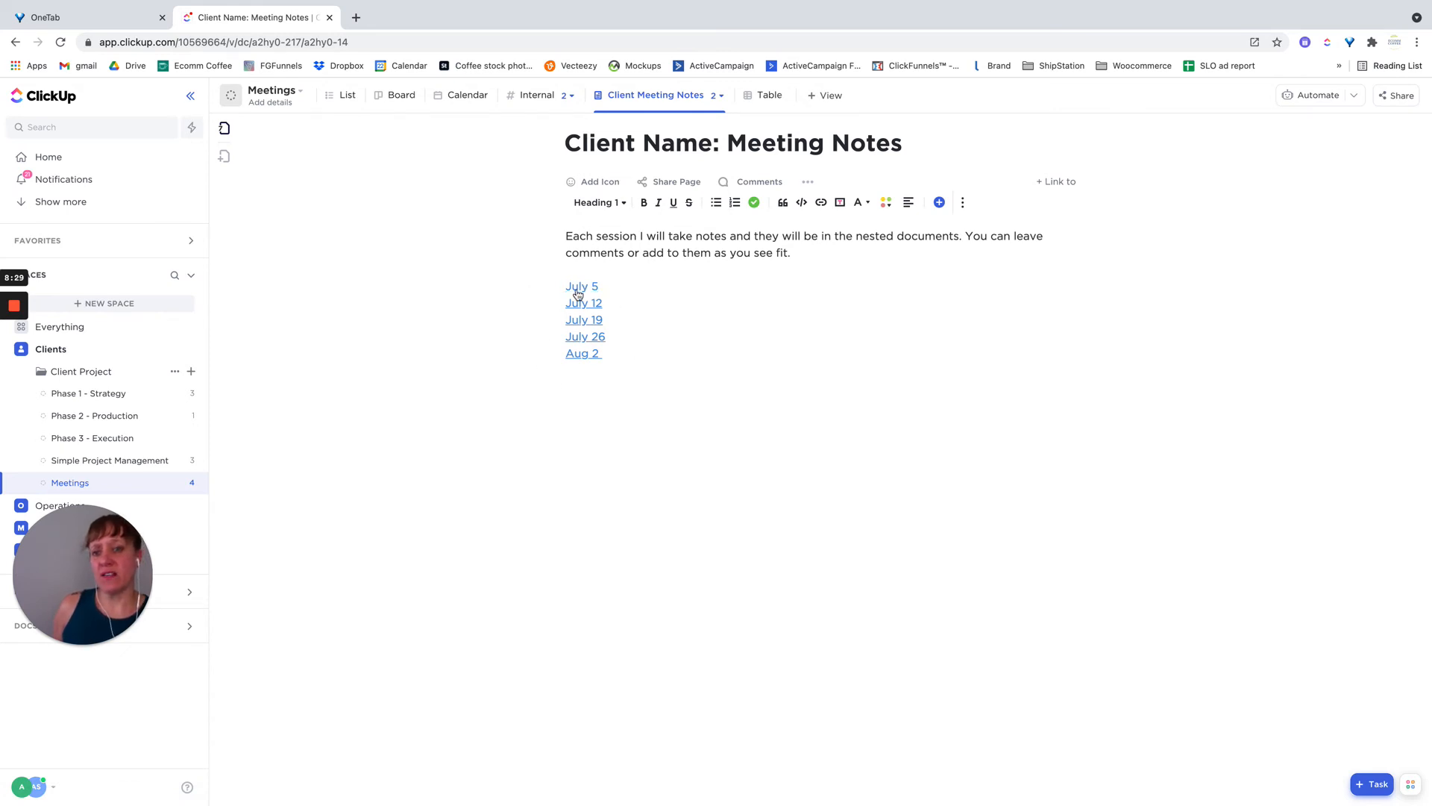
click(581, 287)
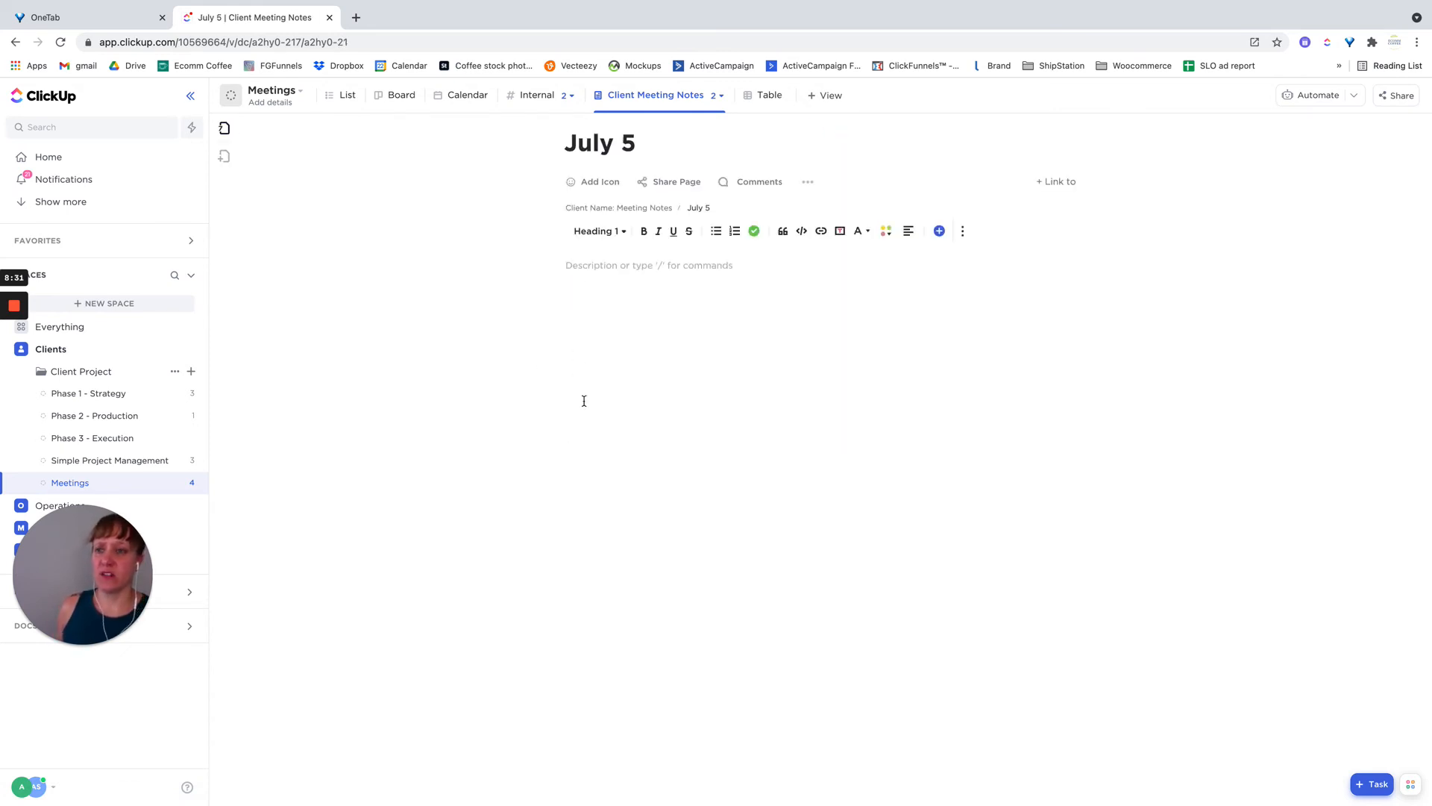
click(224, 128)
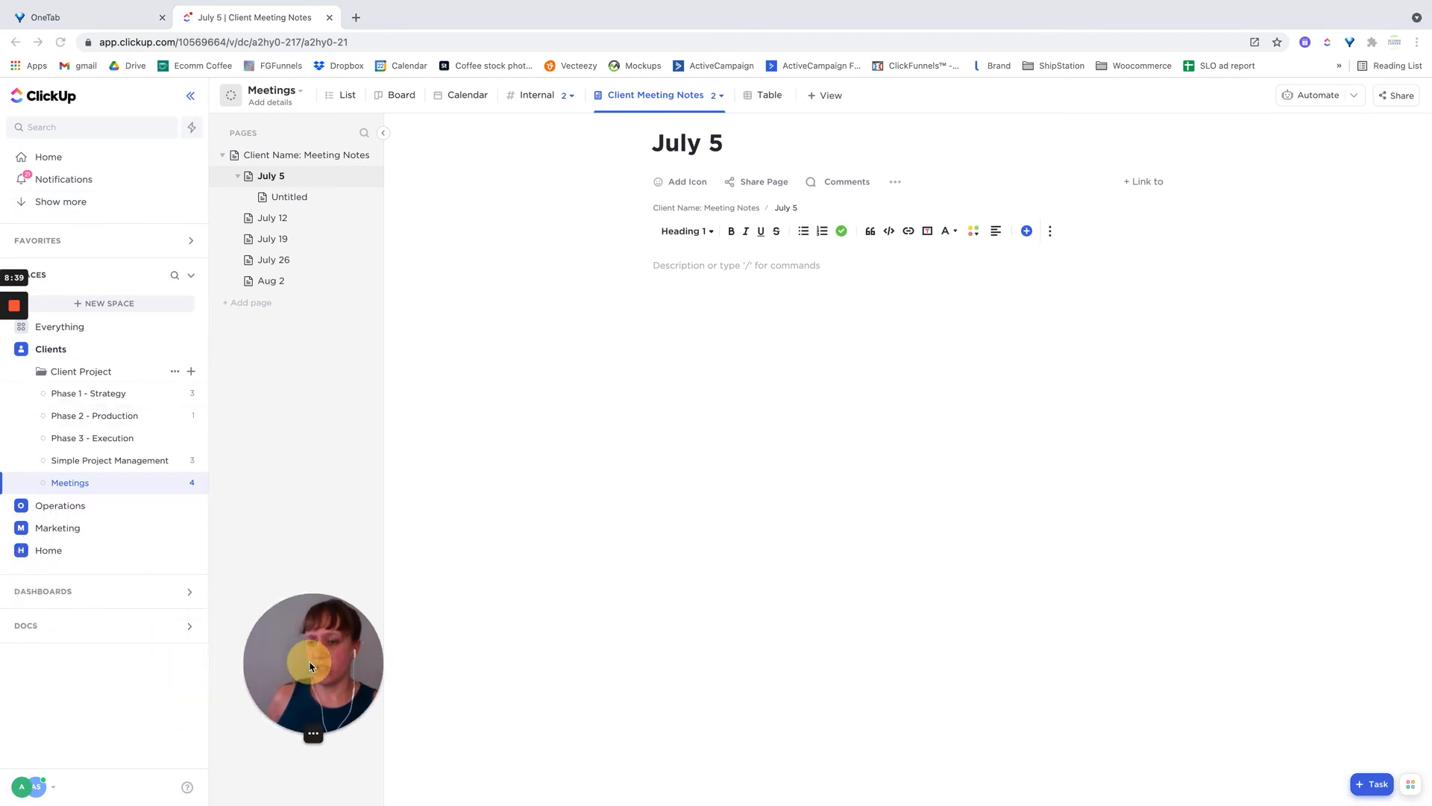
- Expand and adjust the Docs section of the left sidebar
click(28, 627)
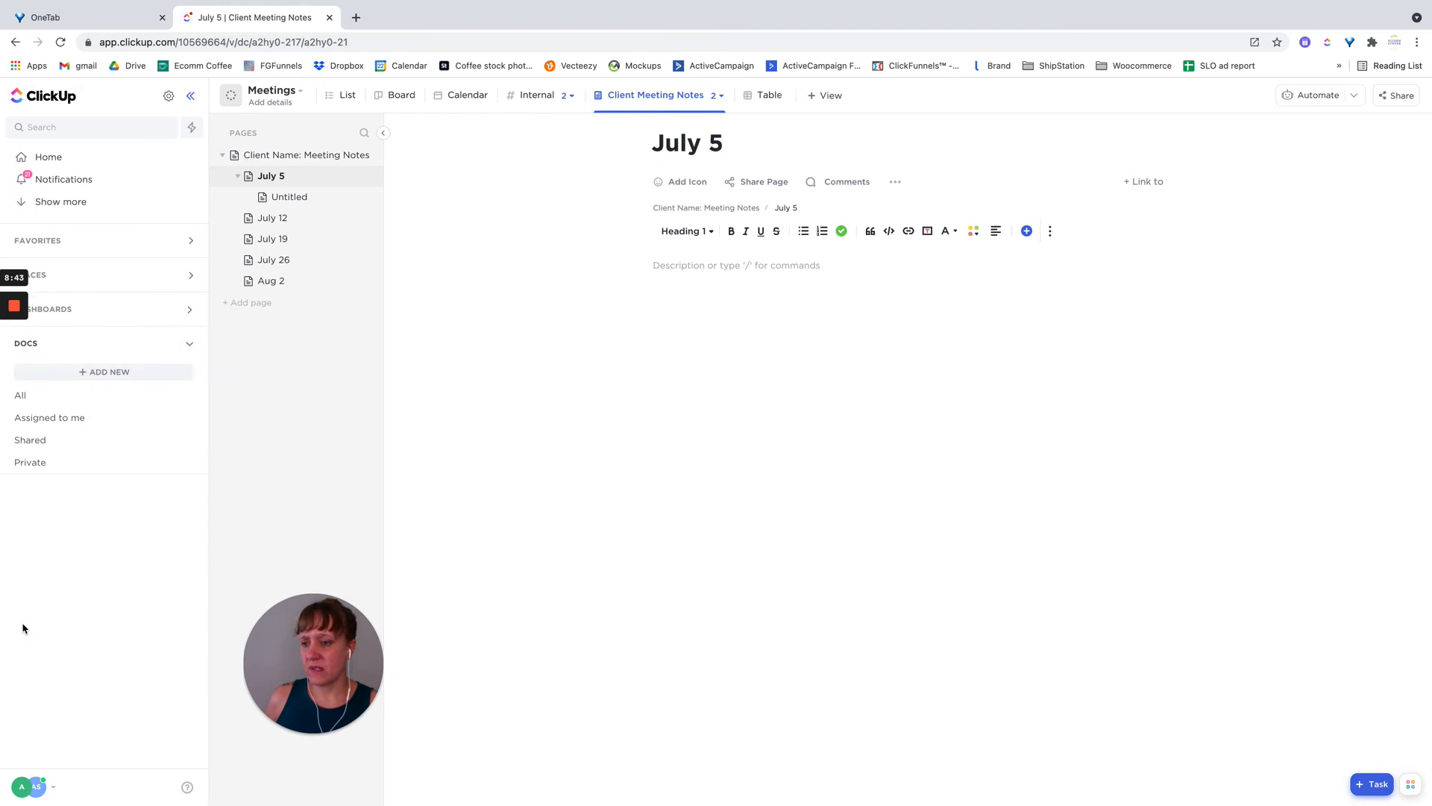
drag(292, 655, 54, 609)
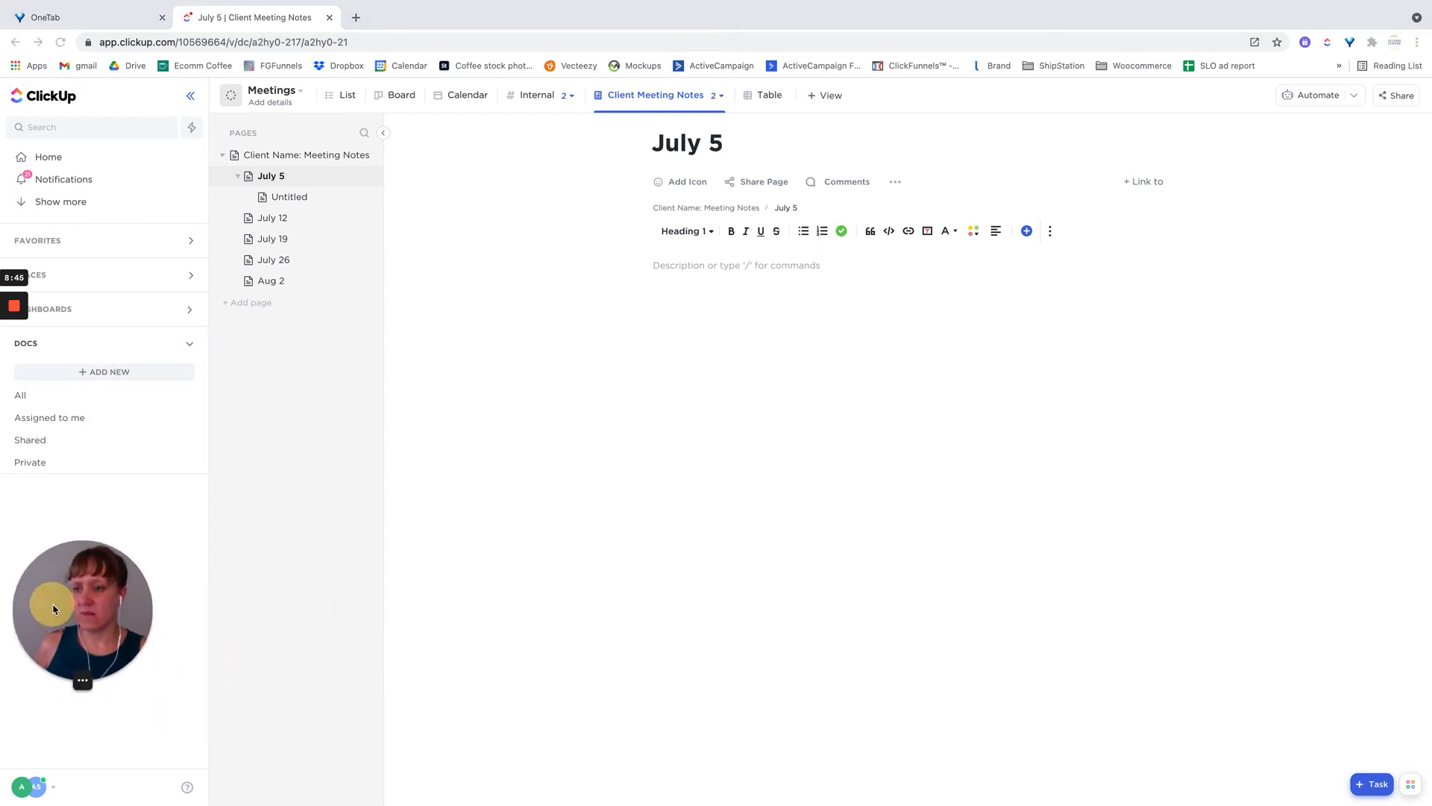
click(15, 392)
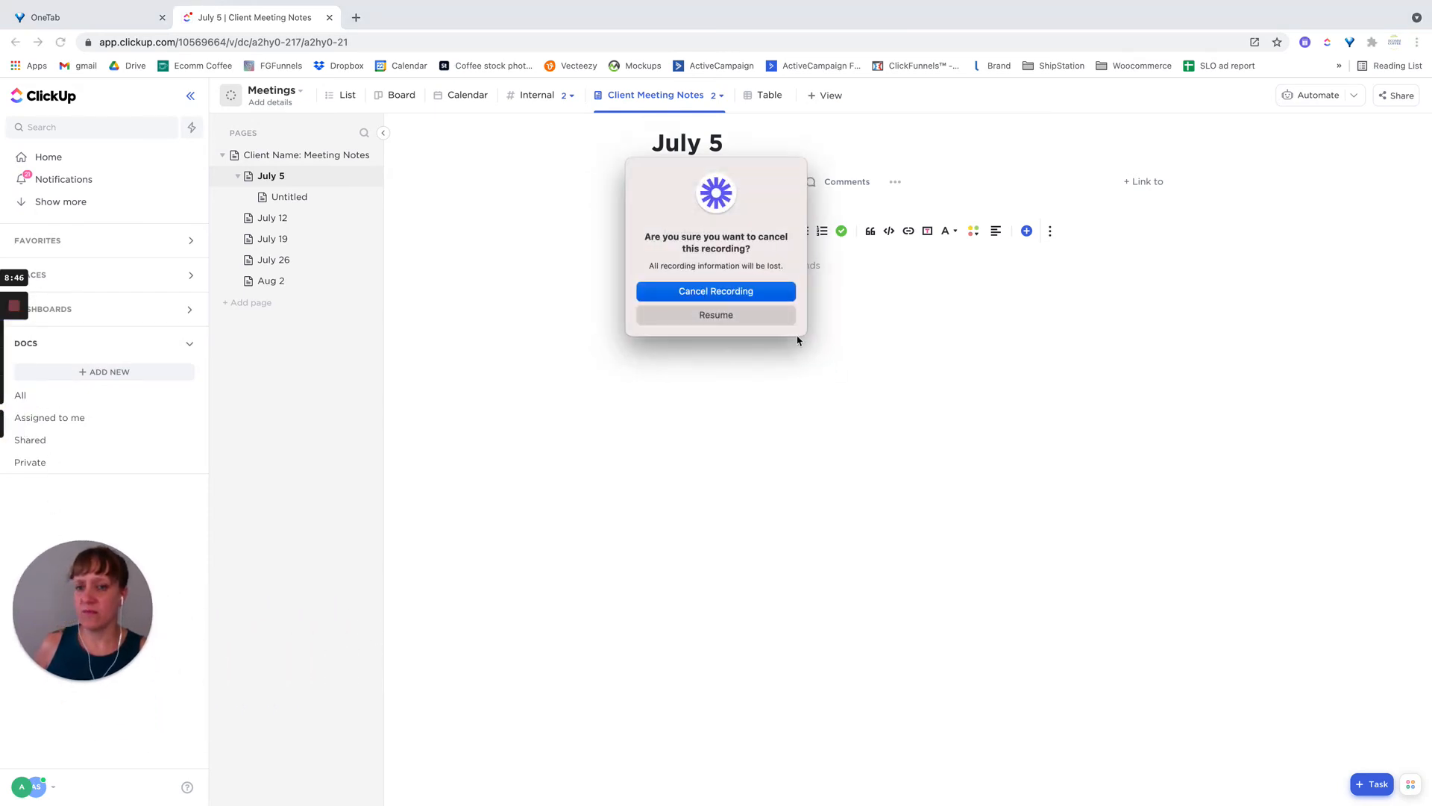
click(752, 323)
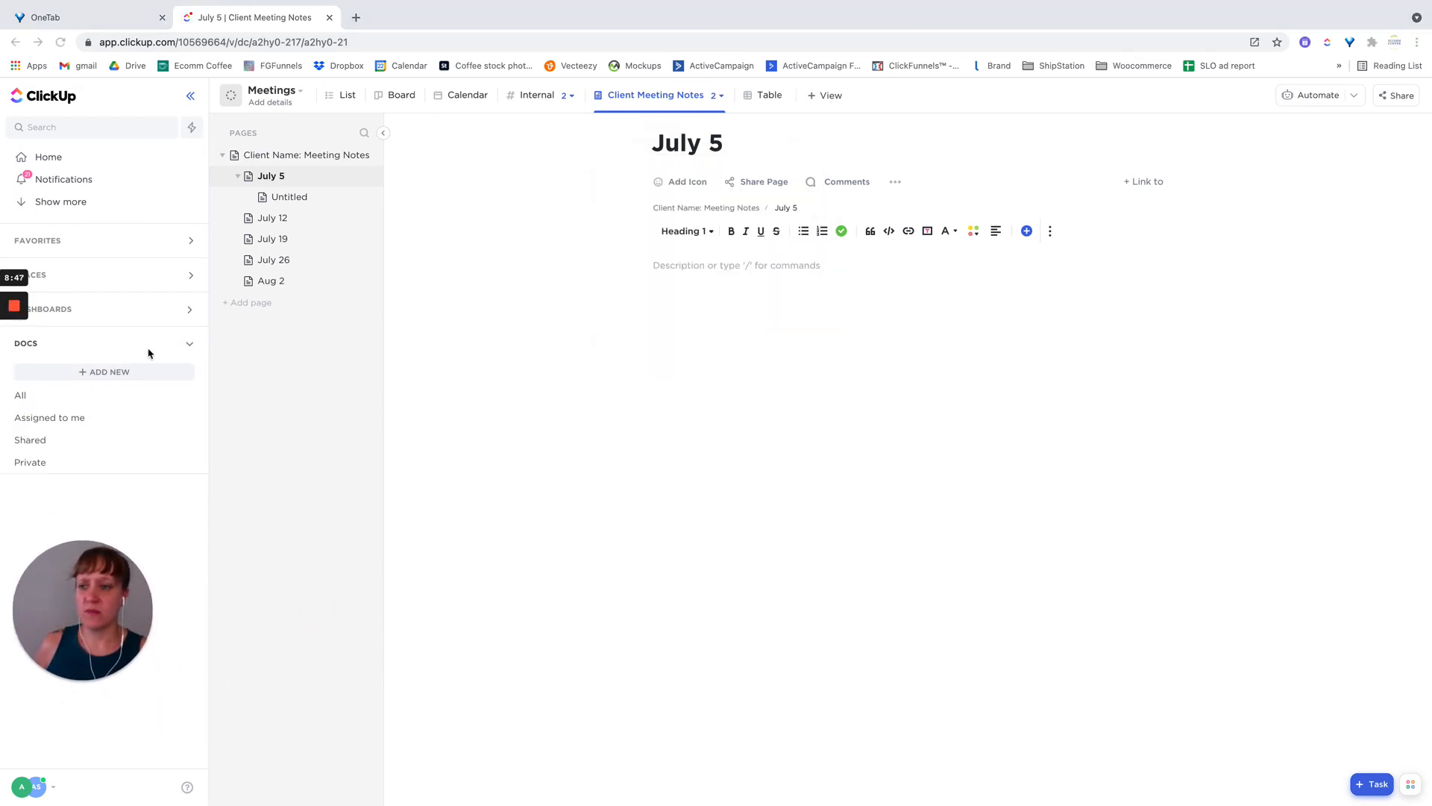
- From the Docs > All overview, create a new blank doc with '+ New Doc'
click(54, 401)
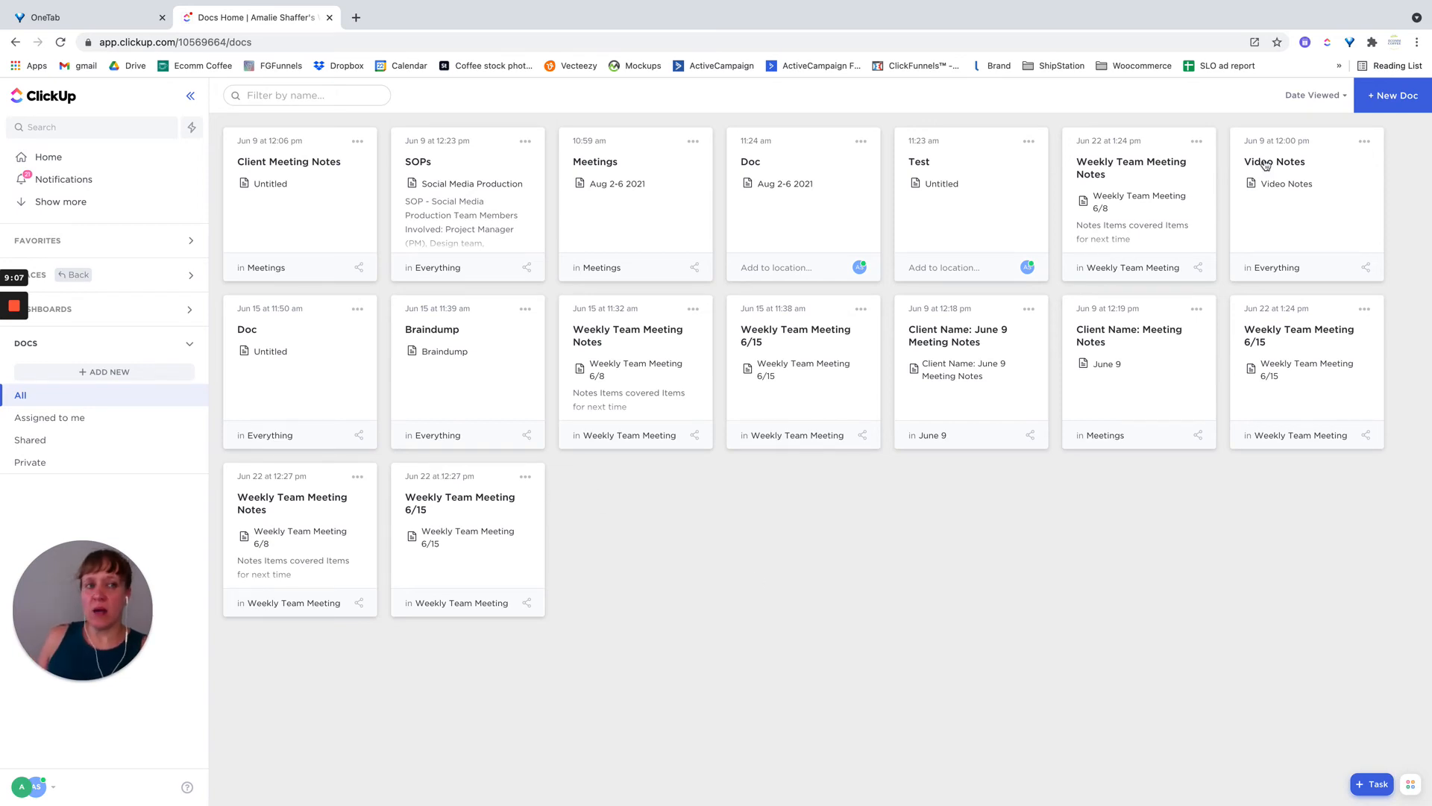
click(1385, 94)
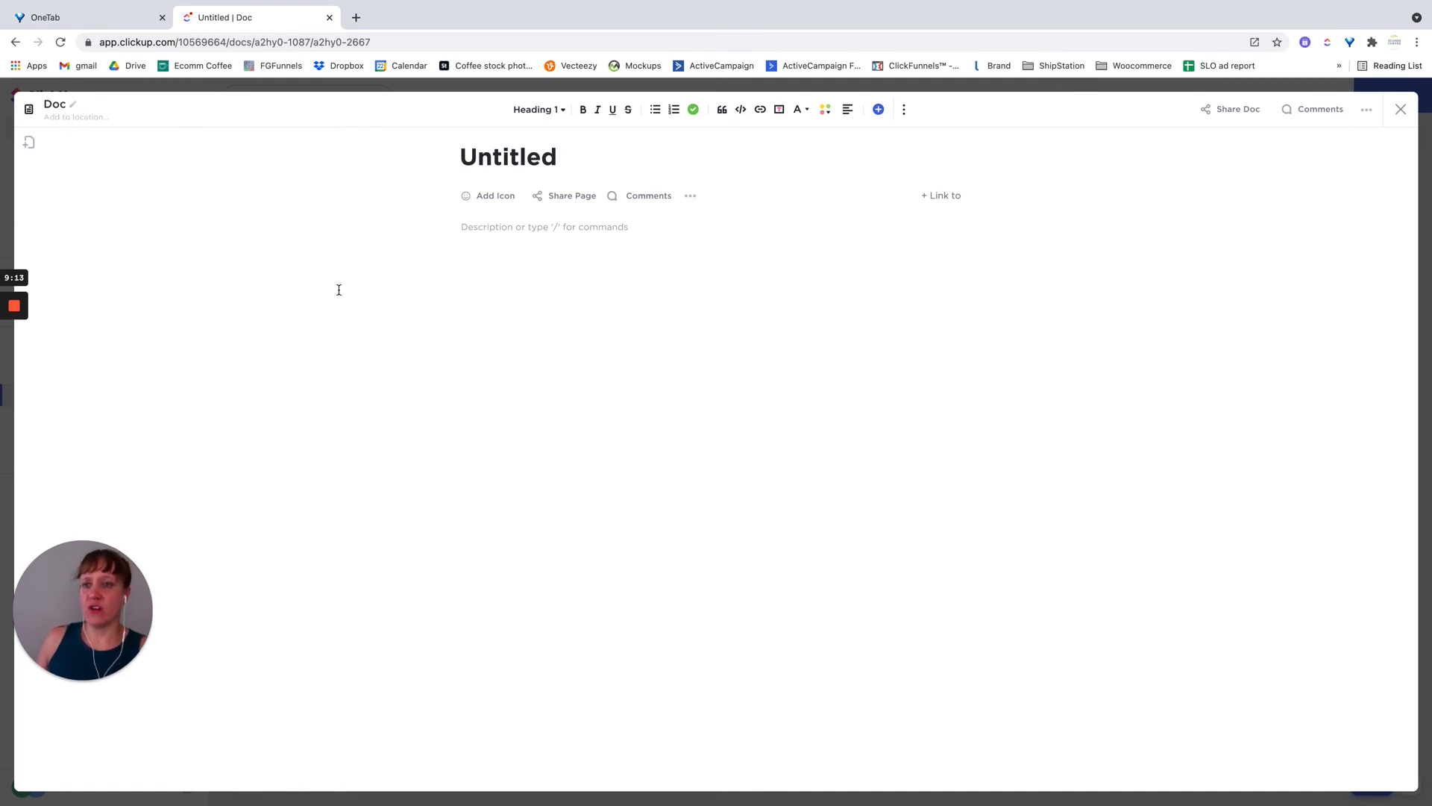
- Look at the new doc's sharing and location settings, then close them and the doc
click(87, 117)
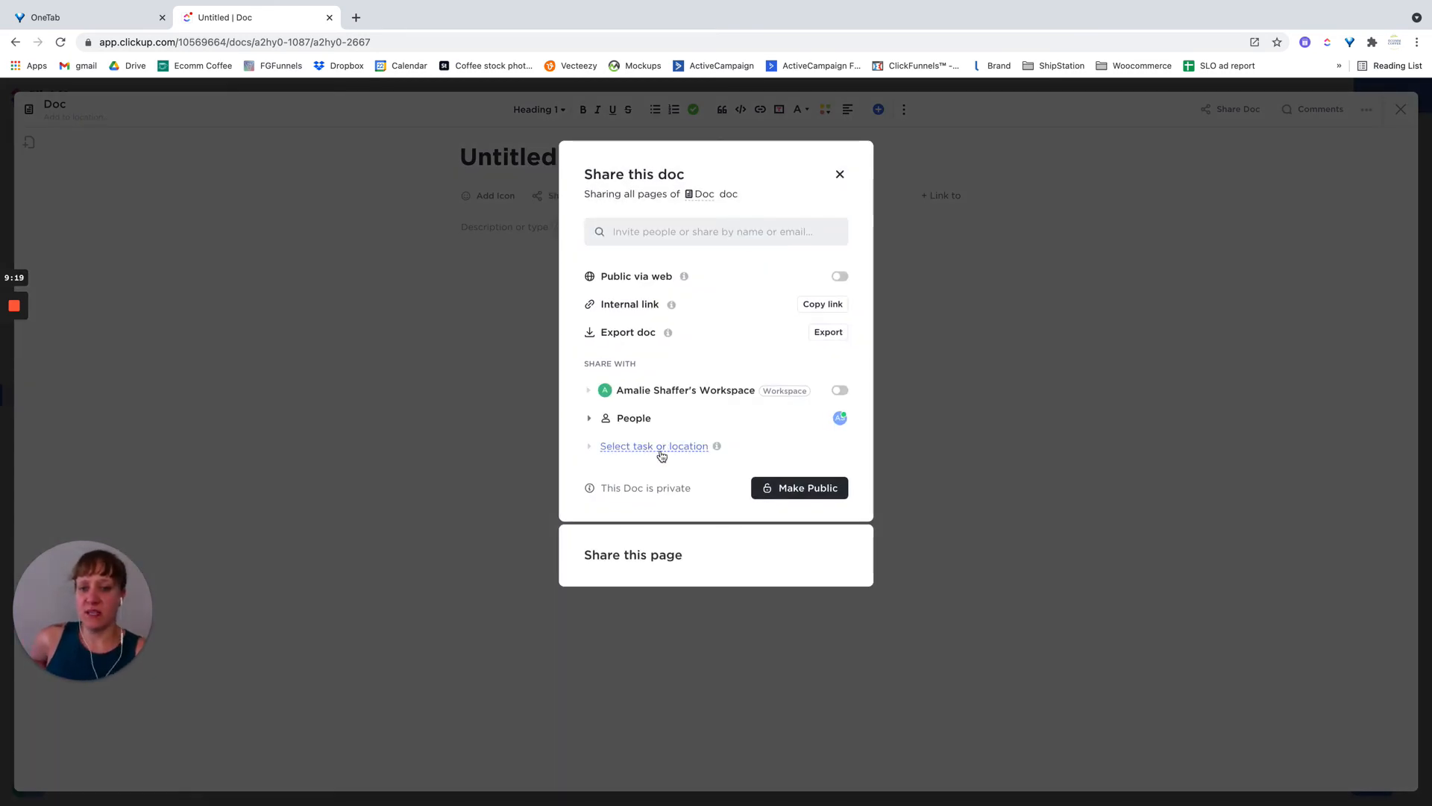
click(660, 452)
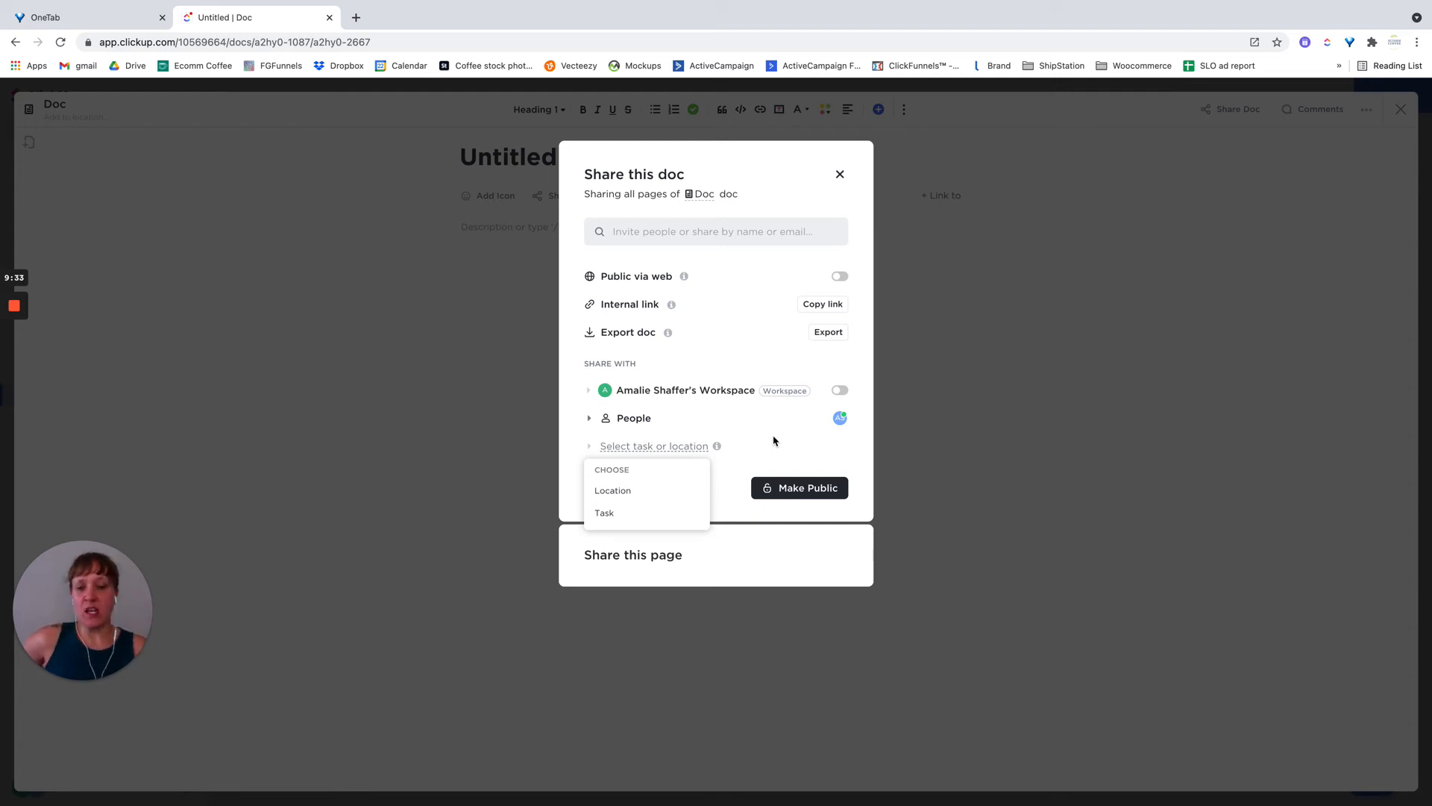
click(839, 176)
click(839, 176)
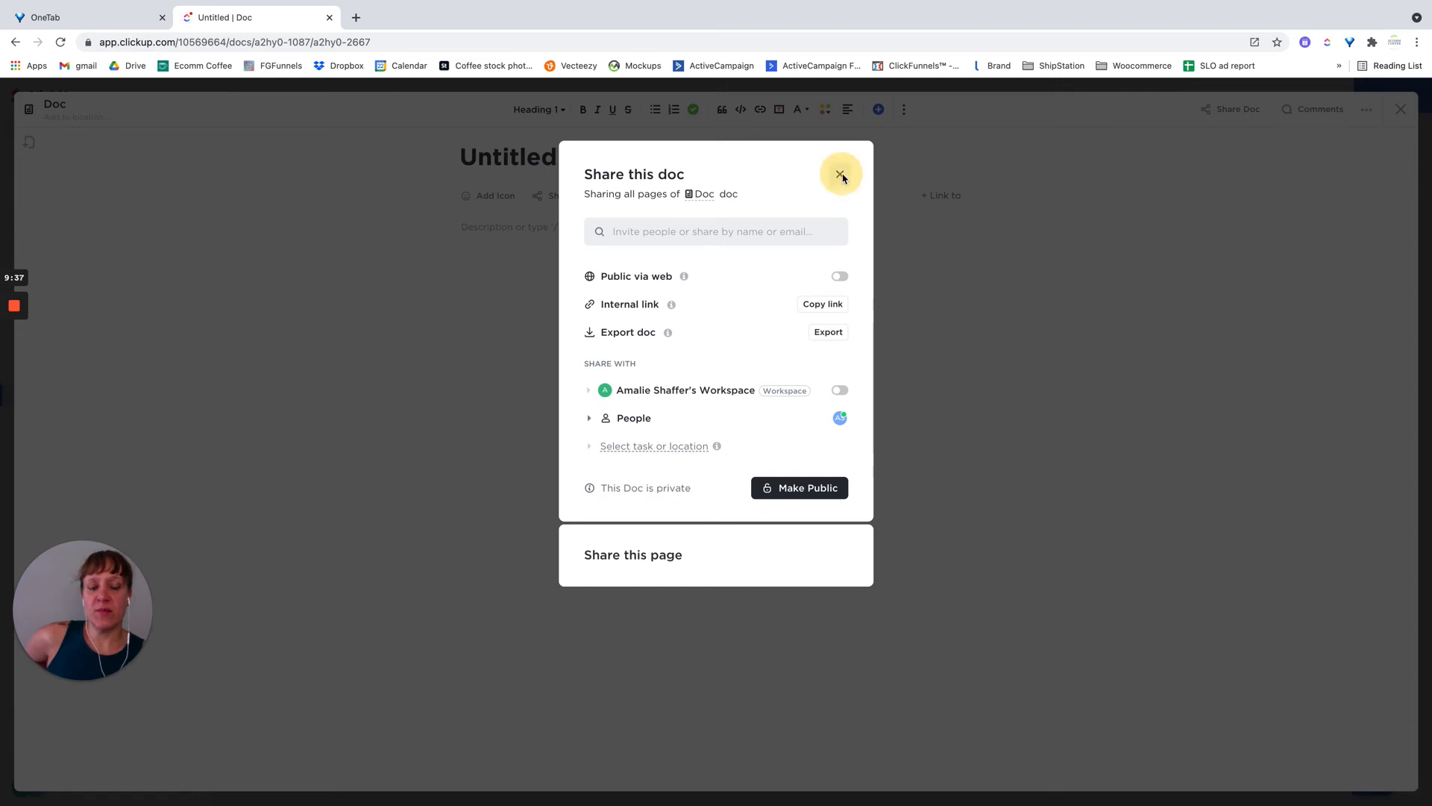
click(1400, 111)
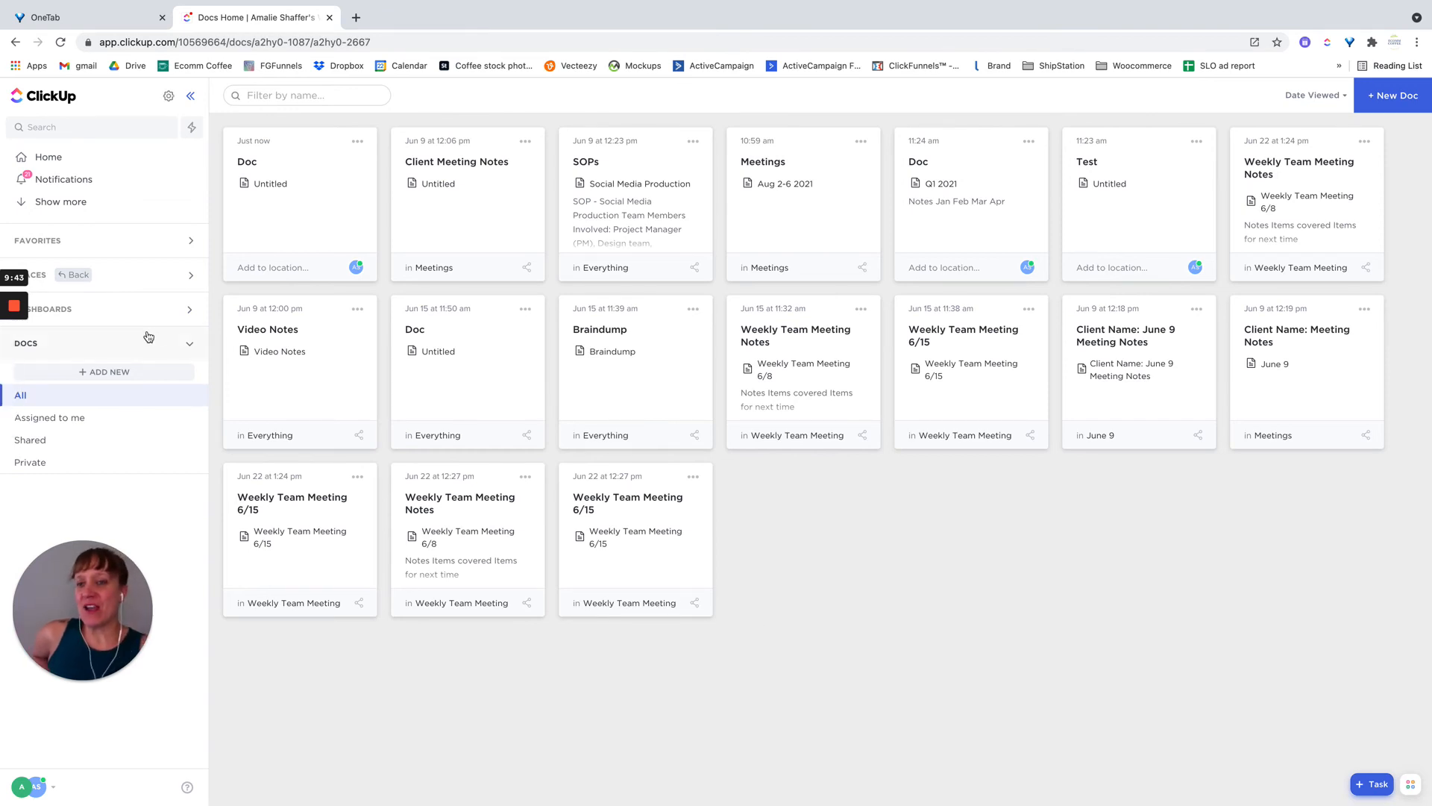
- Open the Meetings doc and inspect its page tree and Template Center options
click(810, 221)
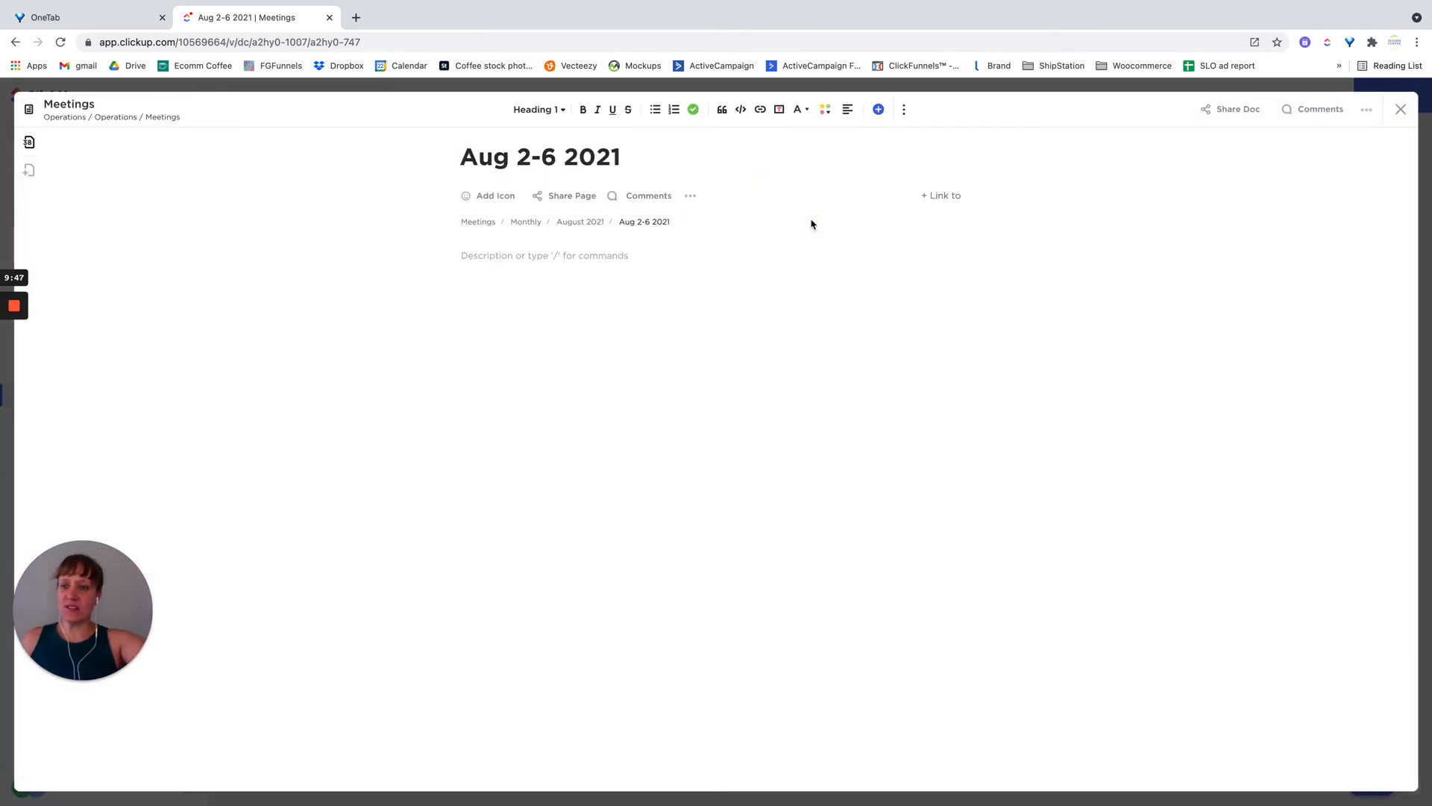
click(30, 142)
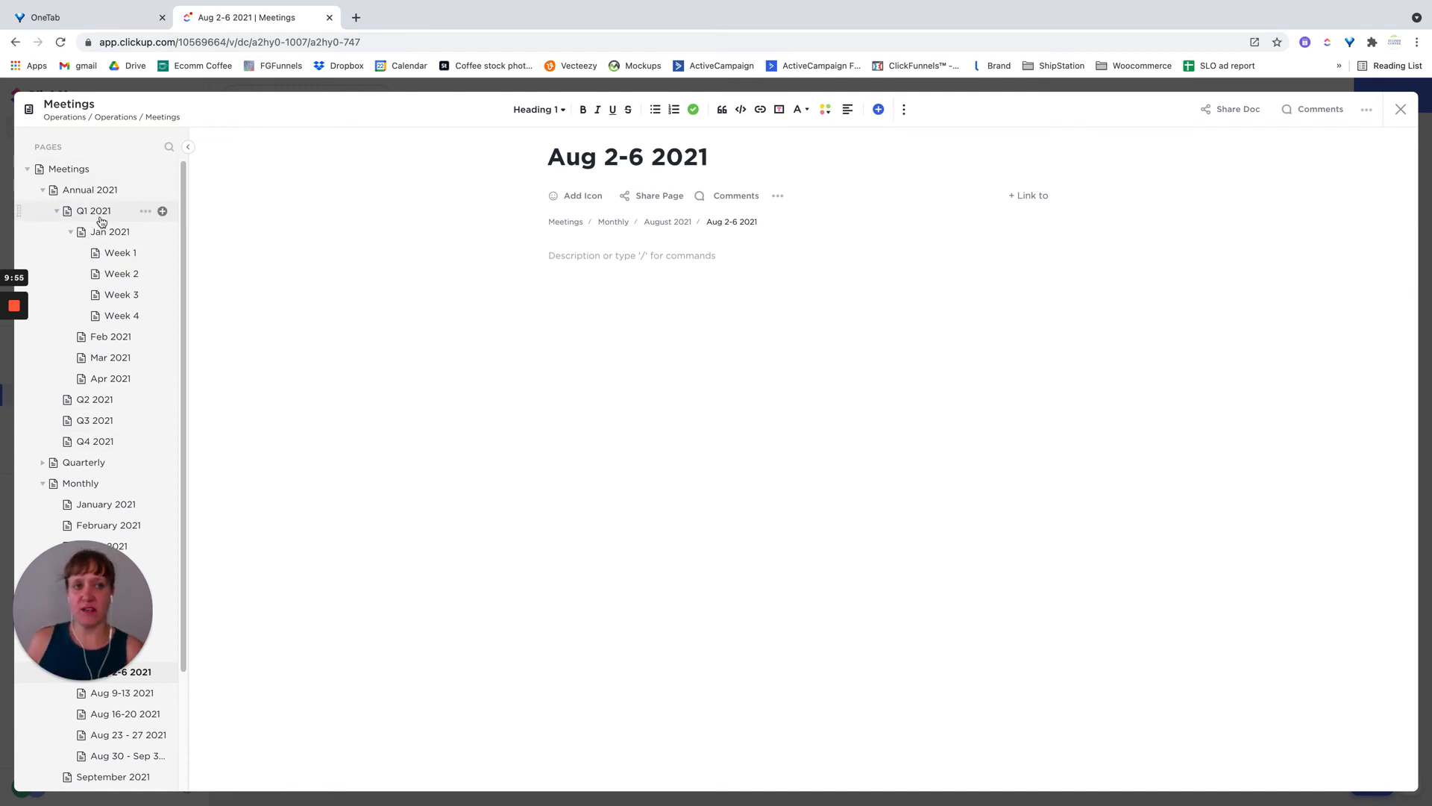
click(1367, 111)
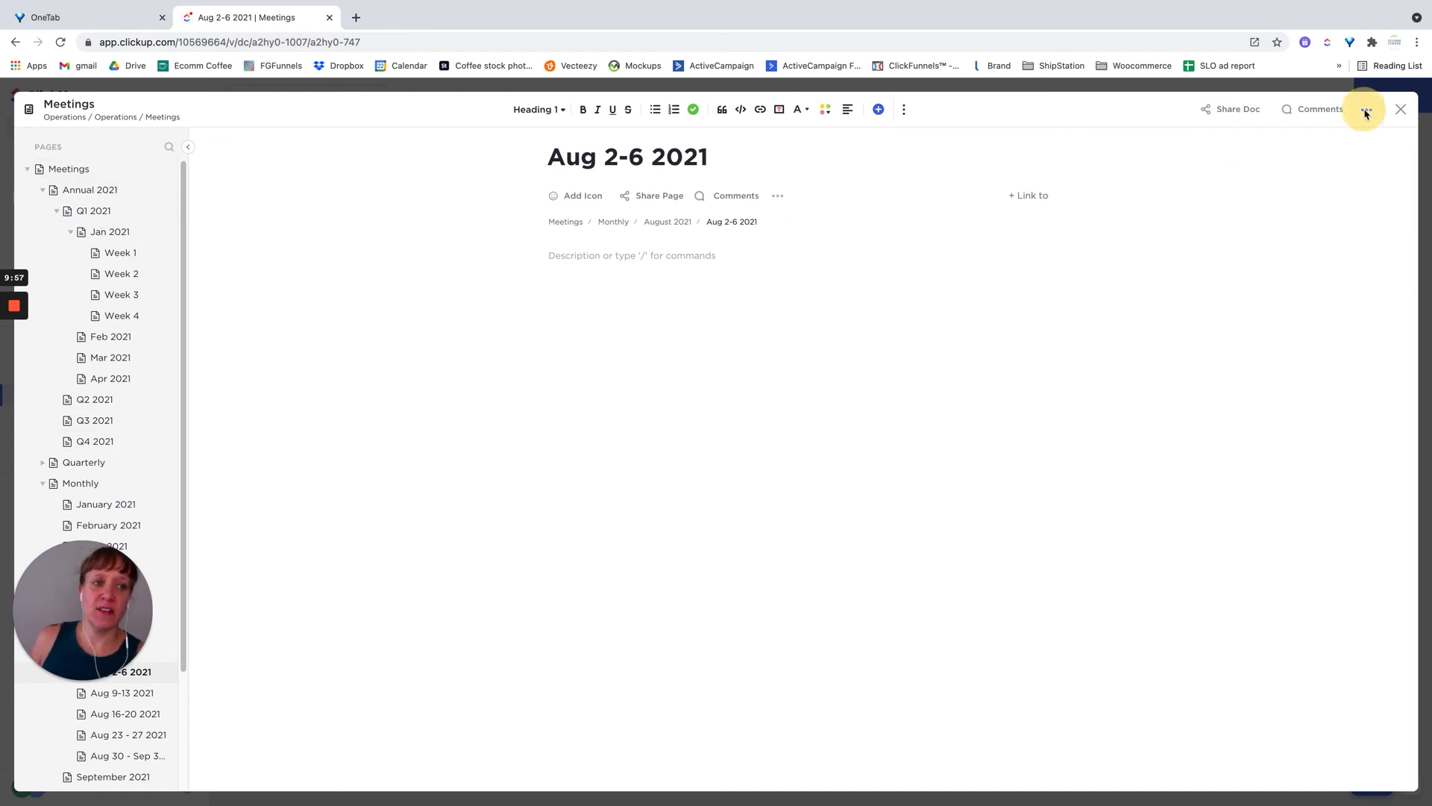
click(1343, 198)
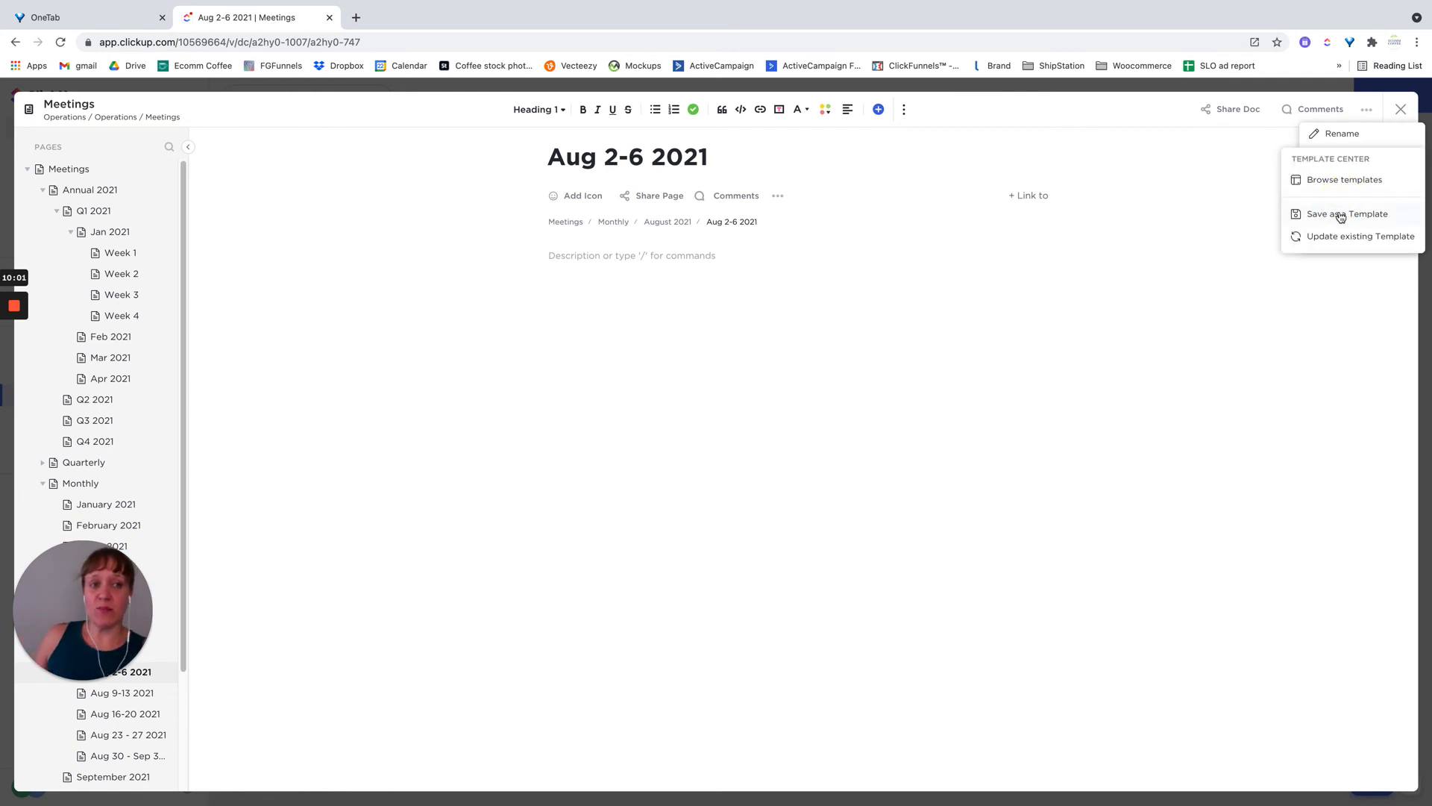
- Close the Meetings doc and open the new Untitled doc from Docs Home
click(1401, 112)
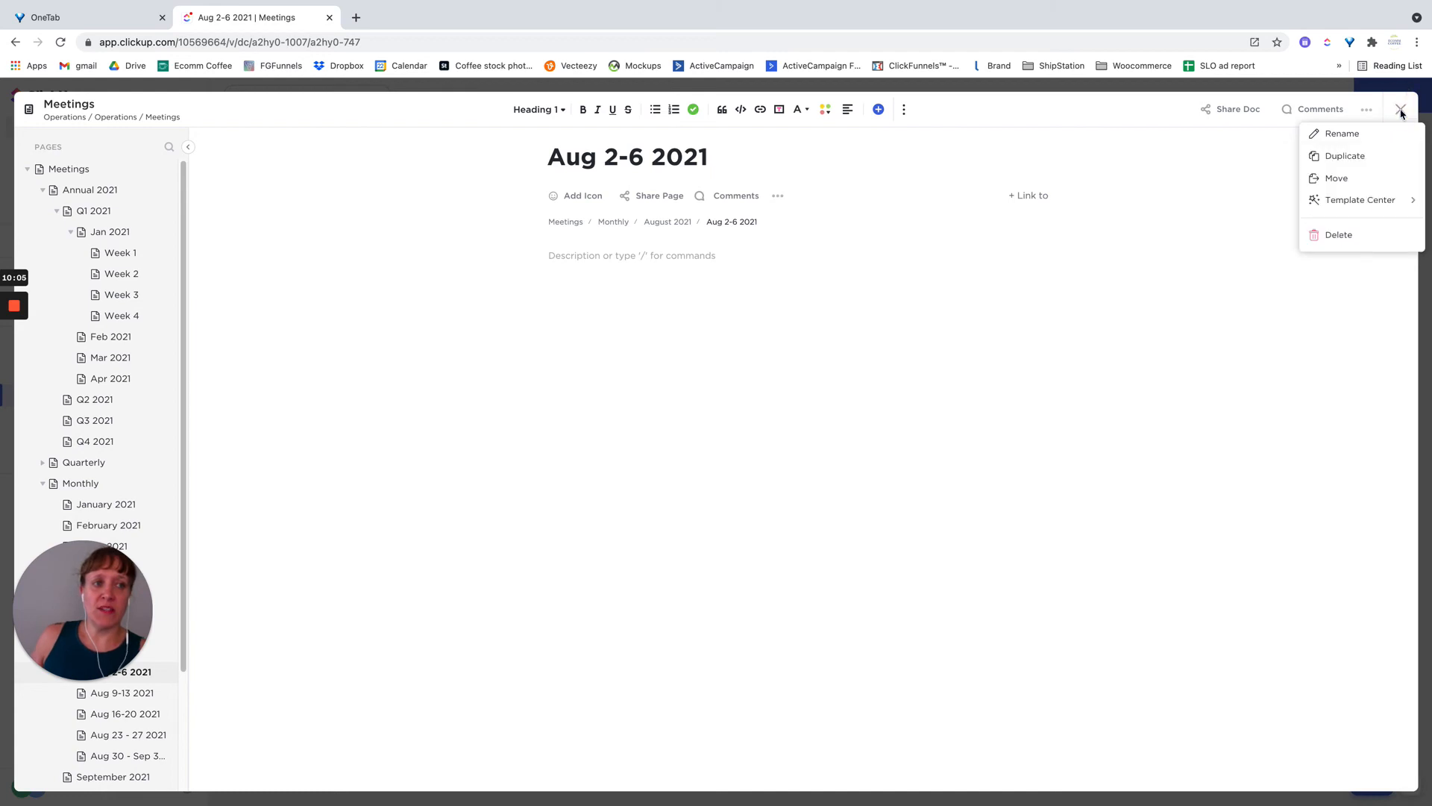
click(1400, 111)
click(1402, 113)
click(292, 212)
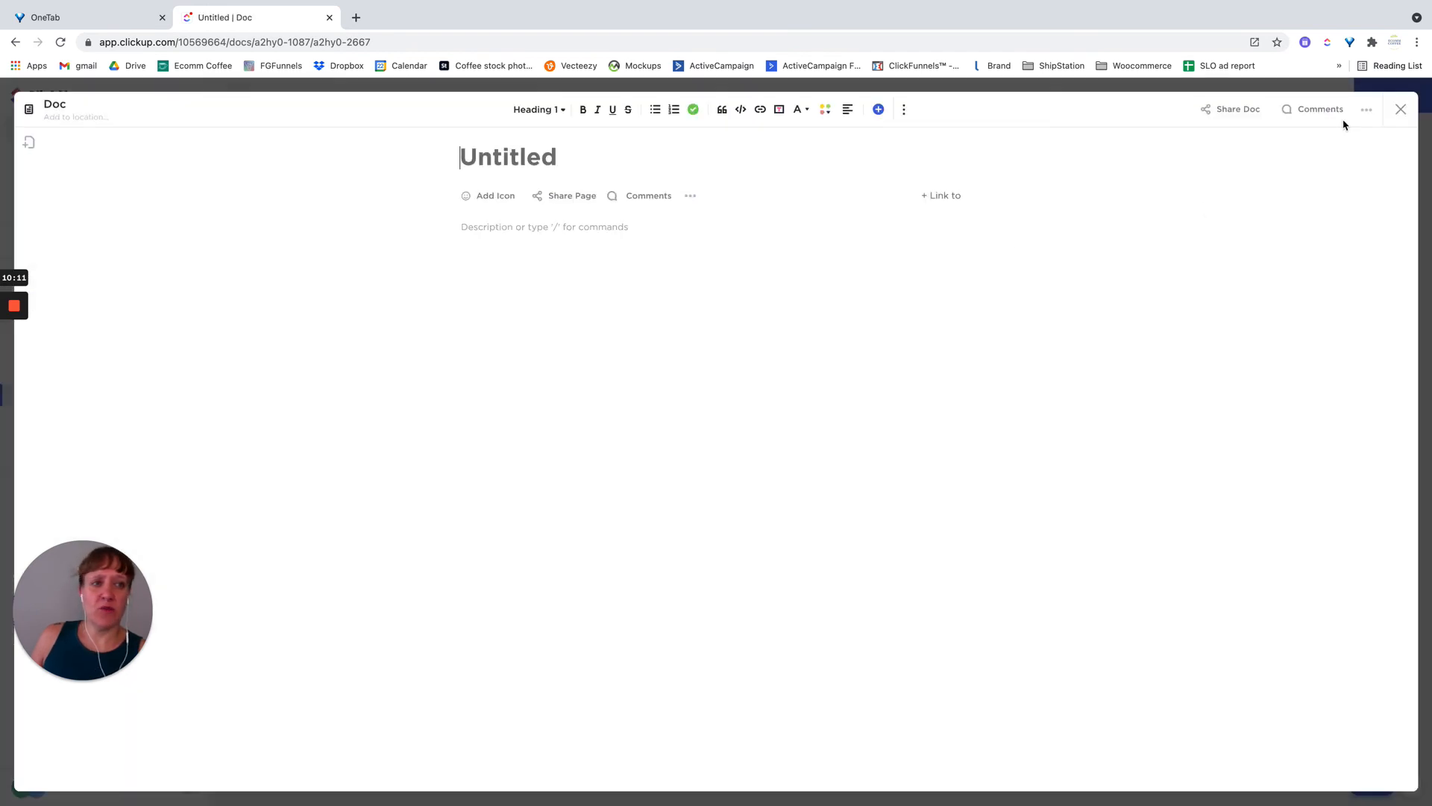
- Apply the Meeting Notes Template to the untitled doc from the Template Center
click(1366, 109)
click(1359, 179)
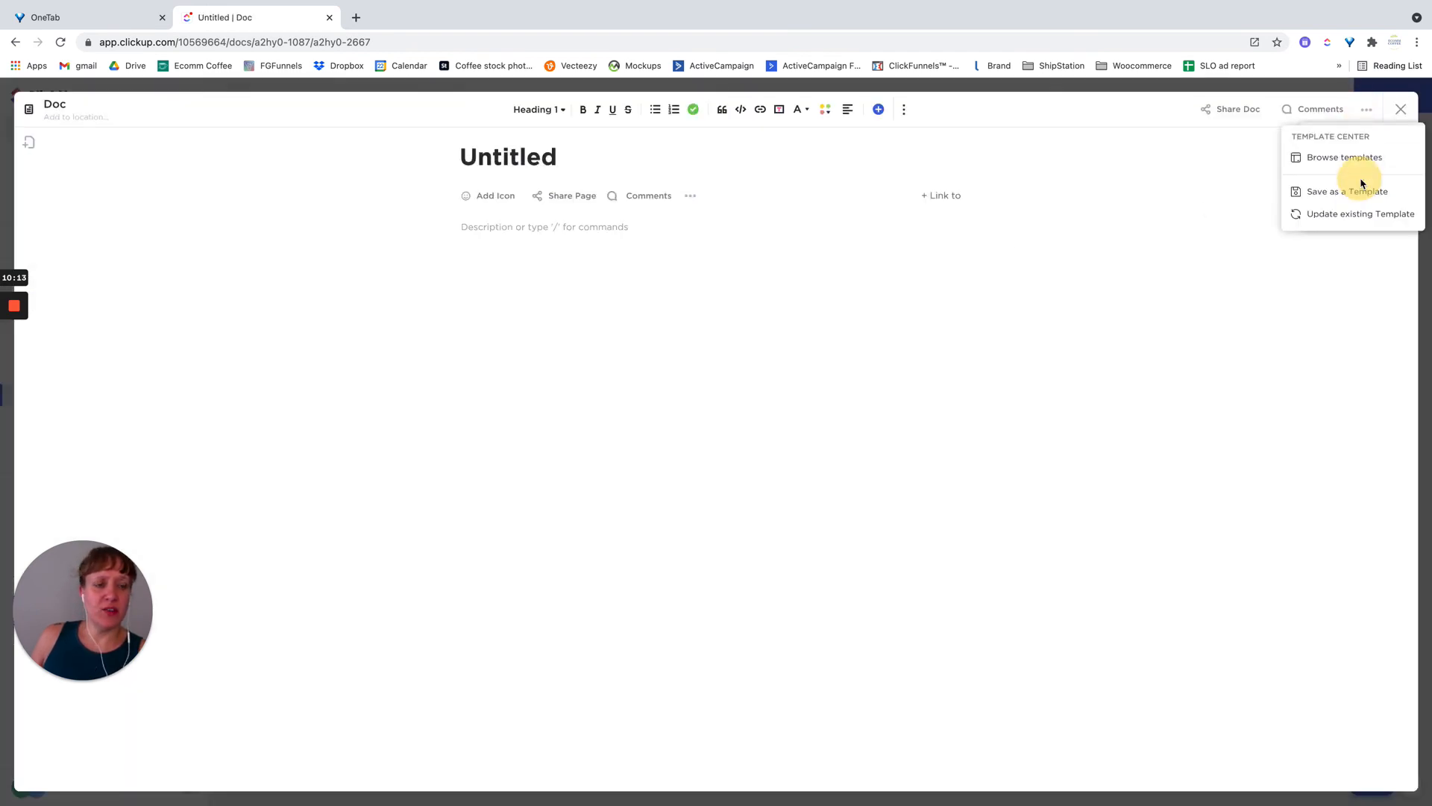
click(1349, 158)
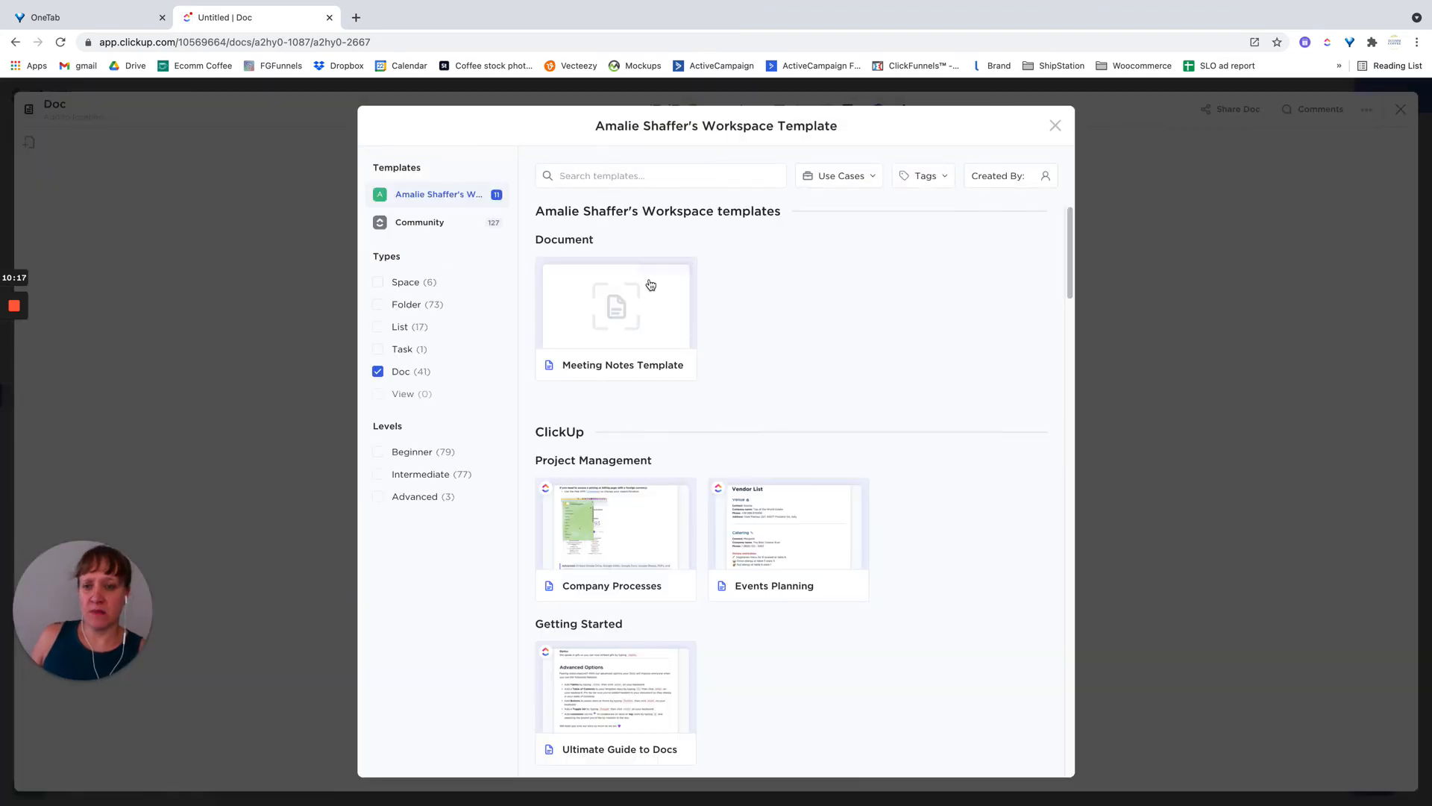
click(656, 273)
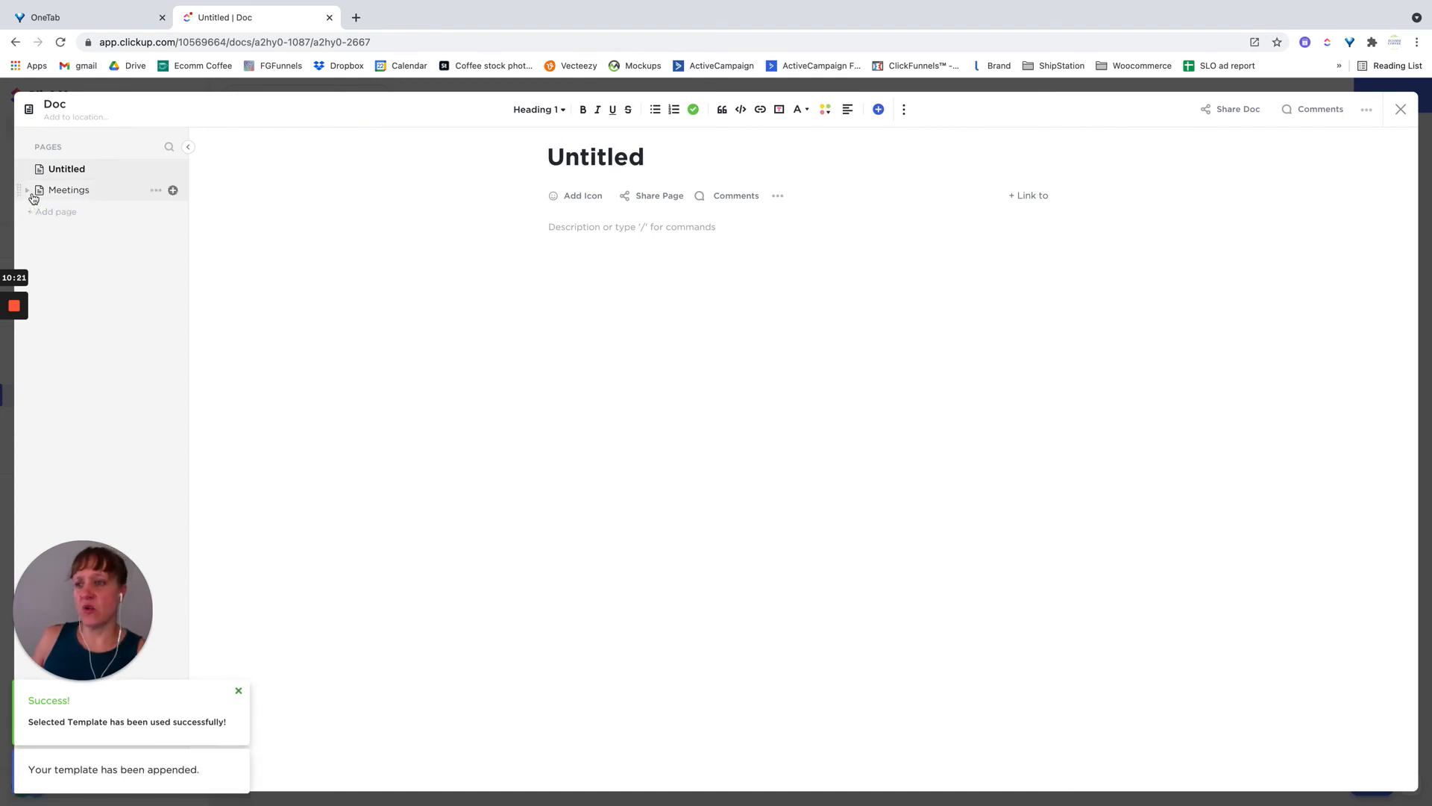
- Expand the Meetings and Annual 2021 pages, delete the empty Untitled page, and close the doc
click(28, 191)
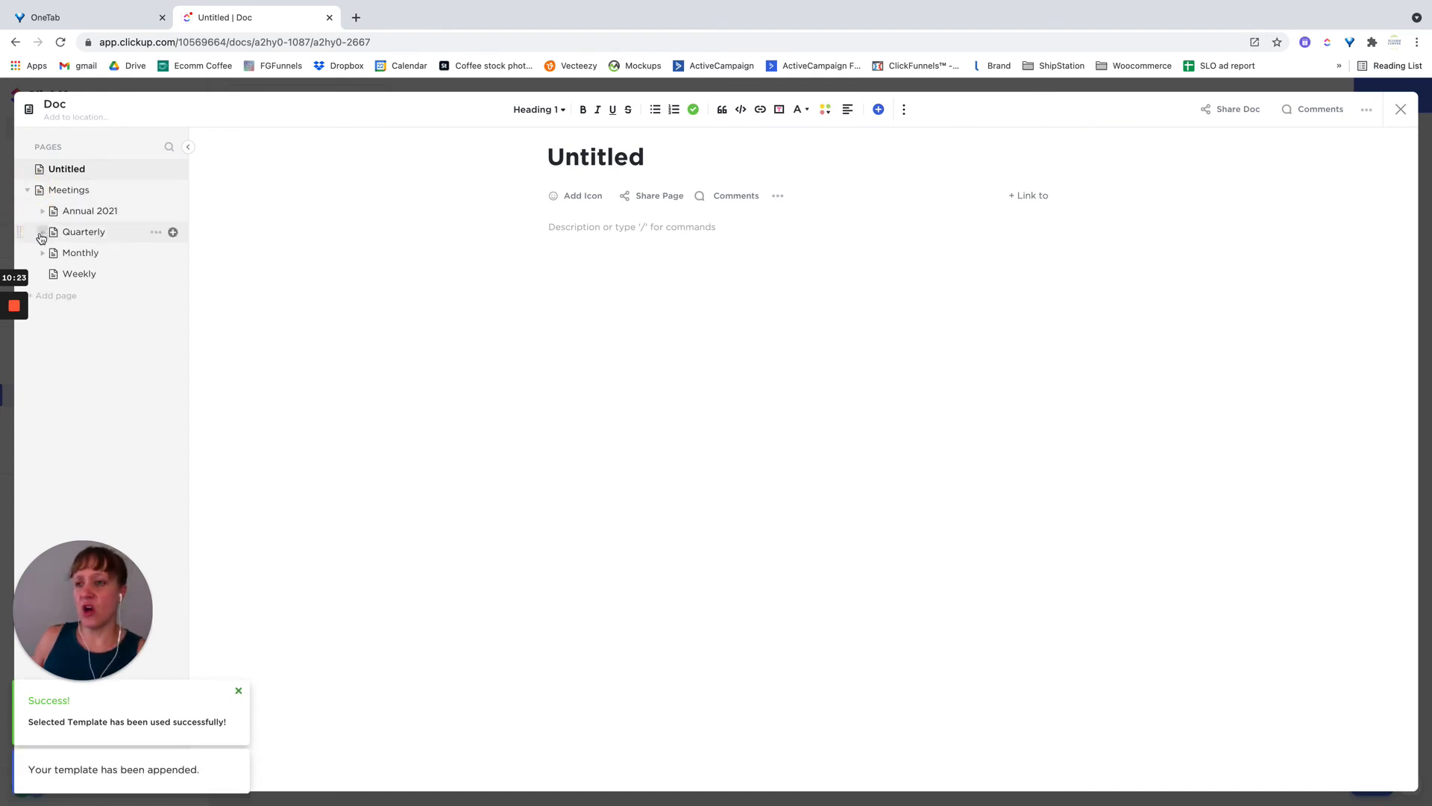
click(43, 212)
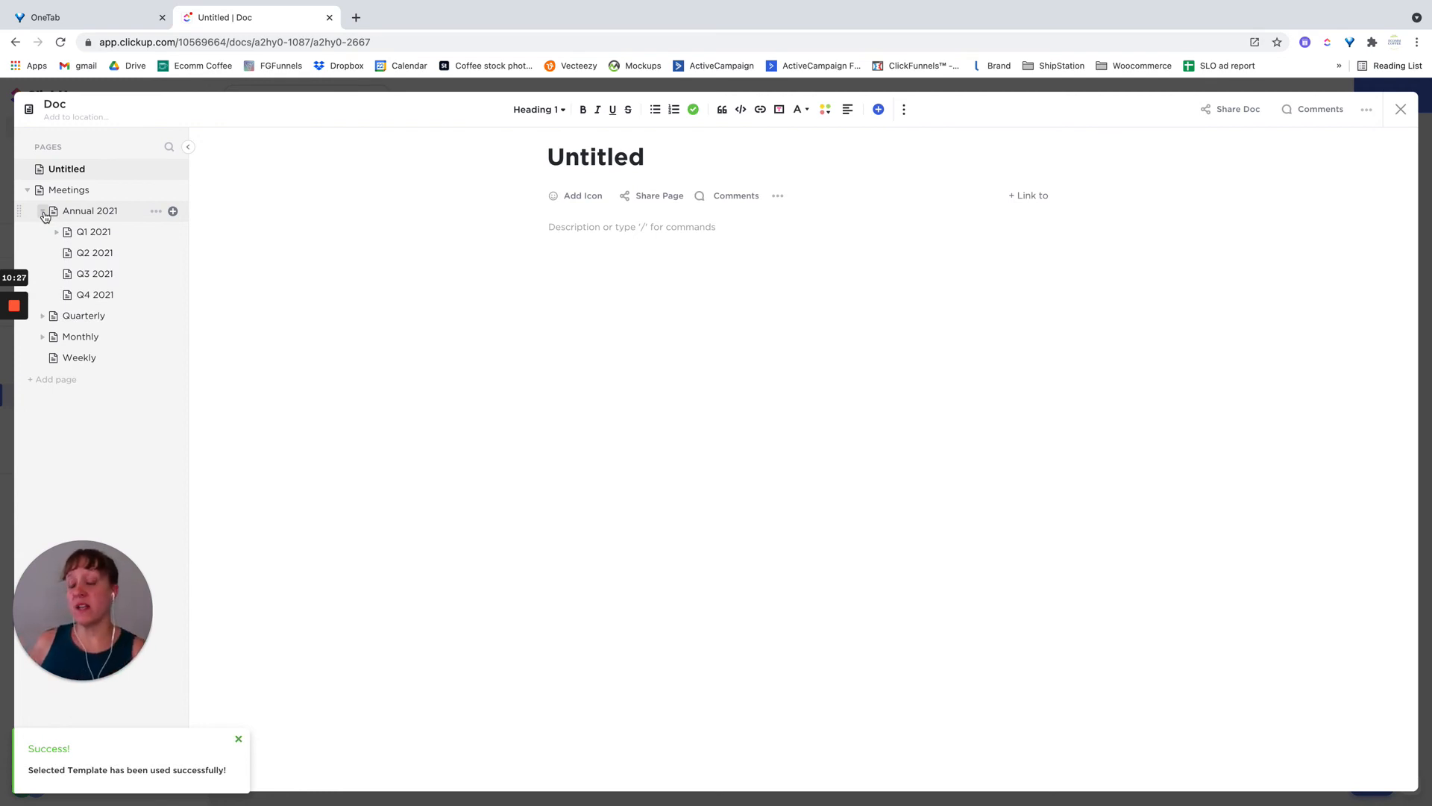
click(154, 172)
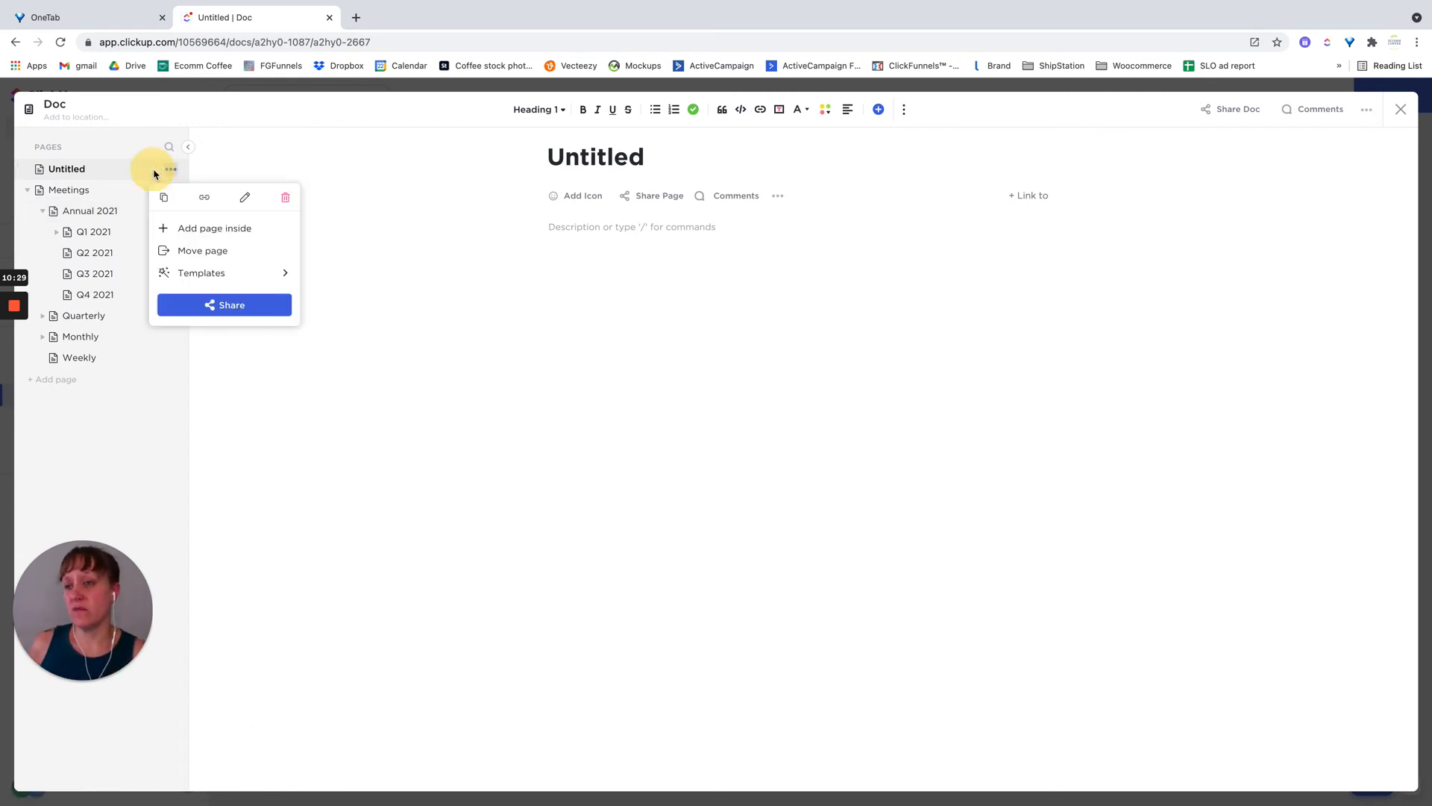
click(284, 197)
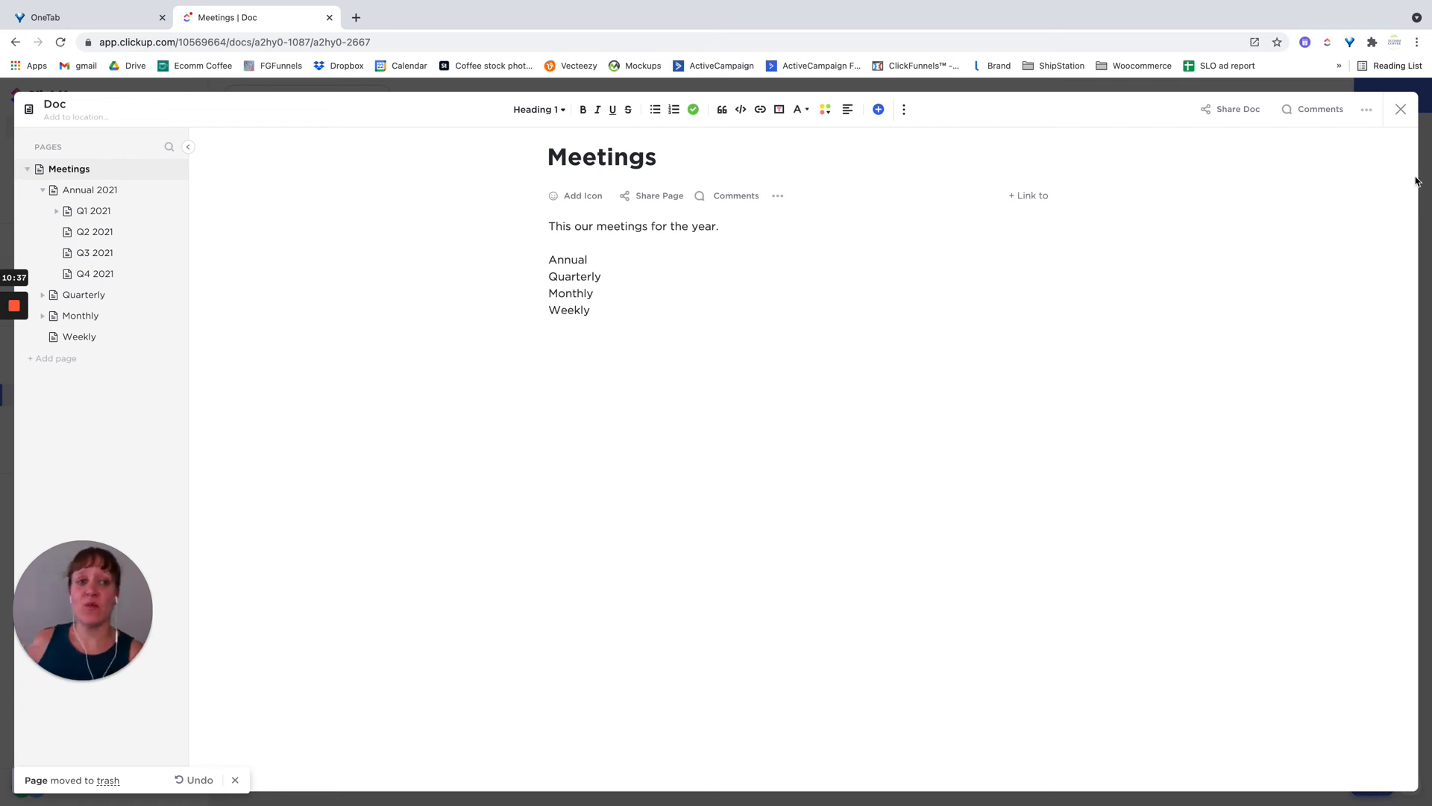
click(1400, 118)
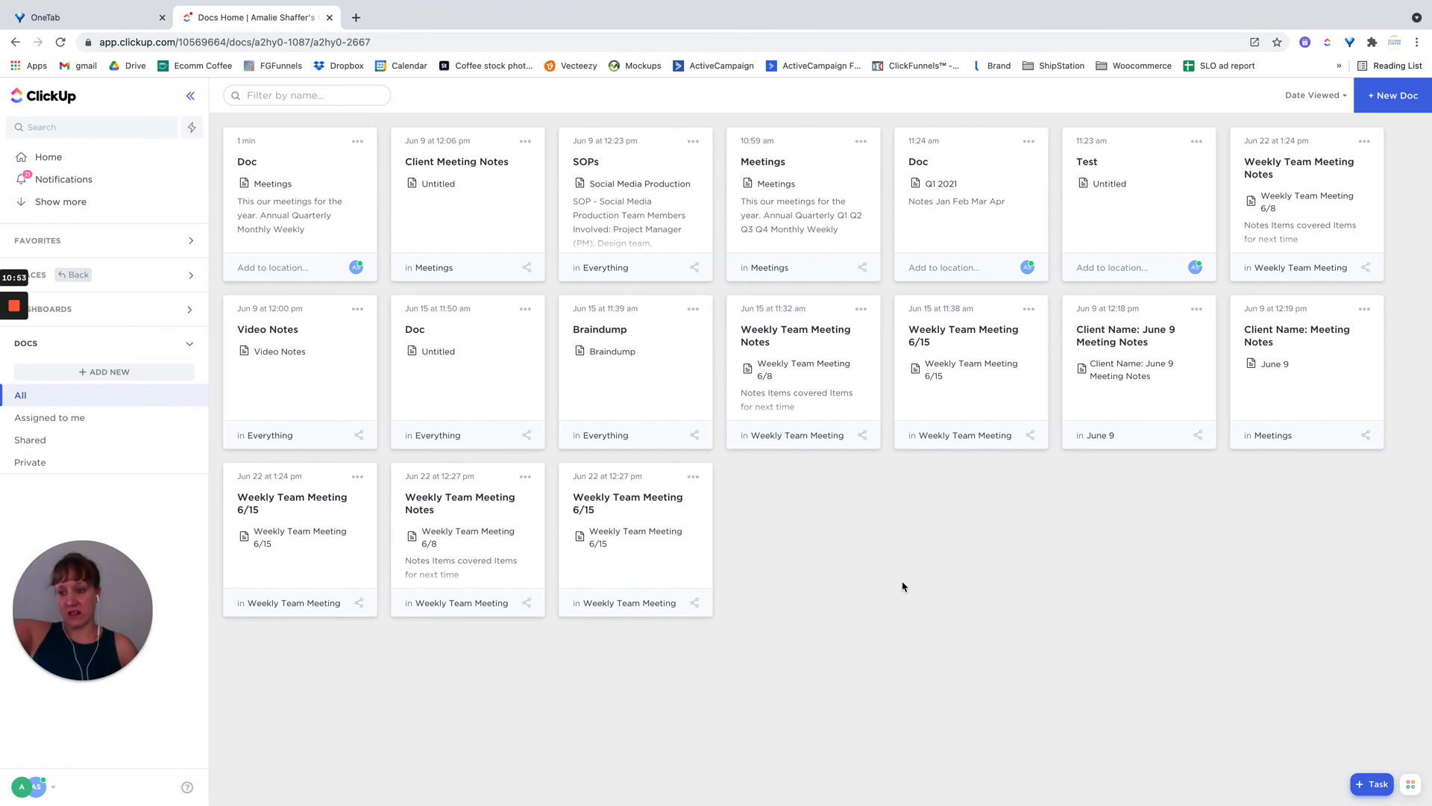
- Expand Spaces, the Clients space and its Client Project folder in the sidebar
click(137, 276)
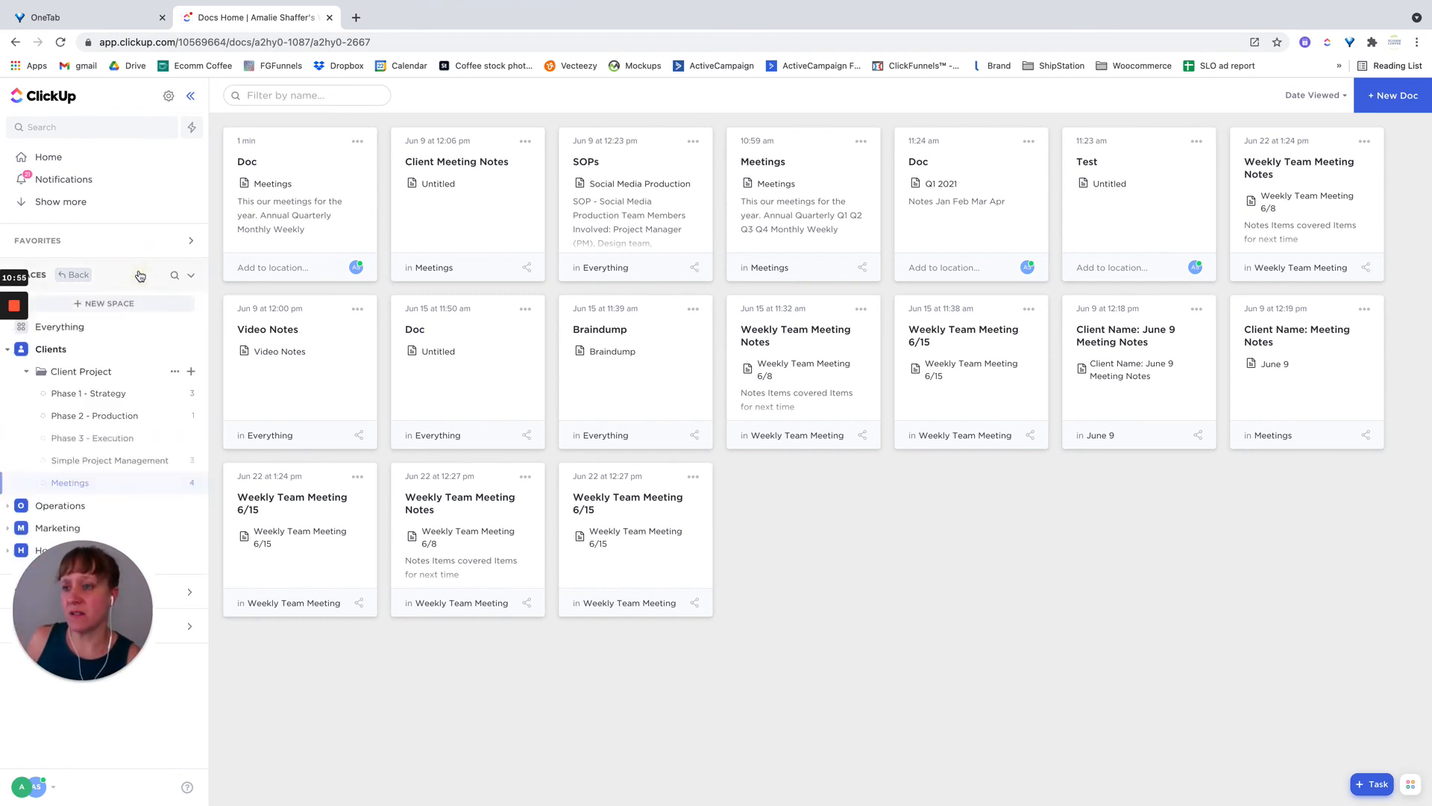
click(83, 327)
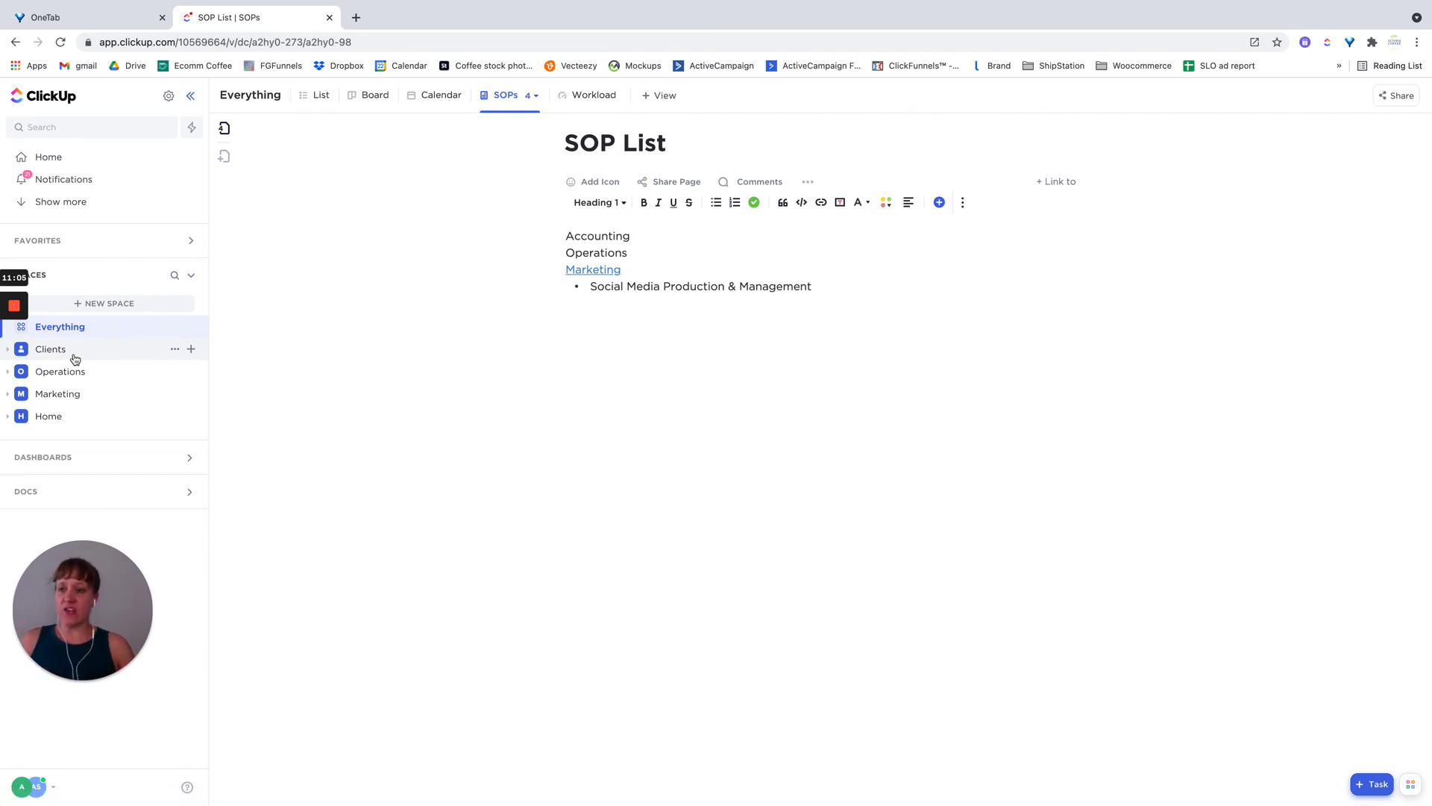
click(74, 358)
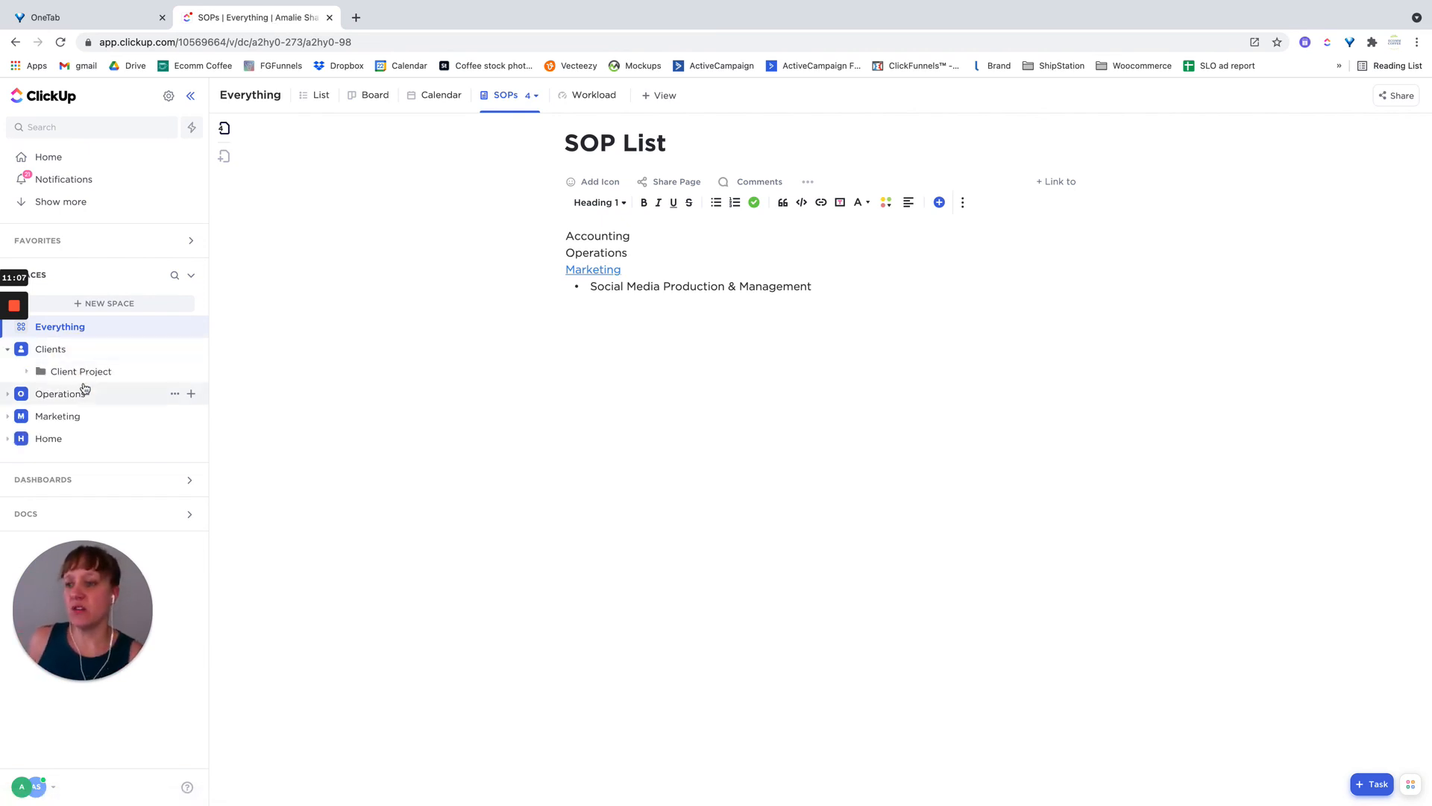
click(82, 373)
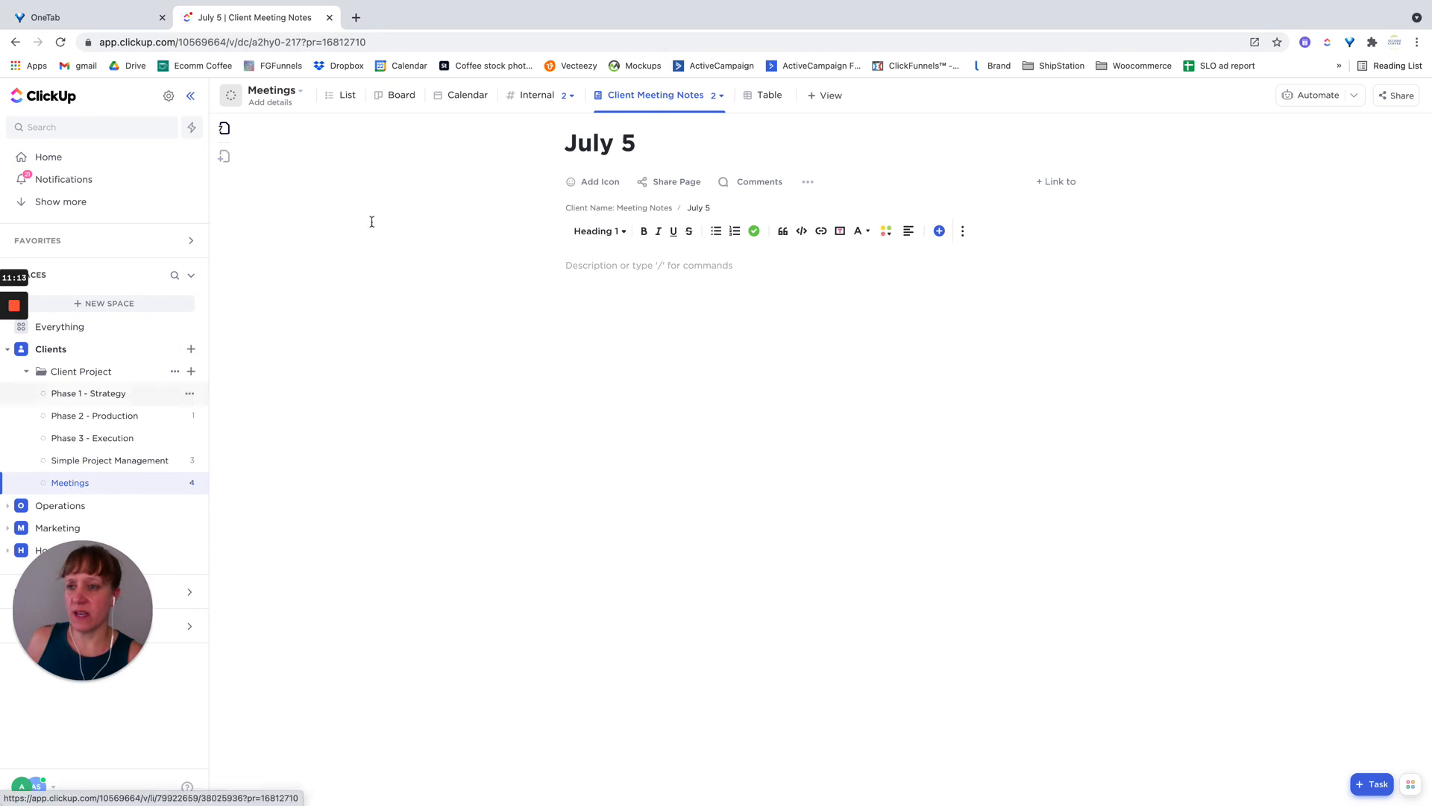
- From the List view, attach a new Doc to the June 30 meeting task, then close the doc and task
click(336, 100)
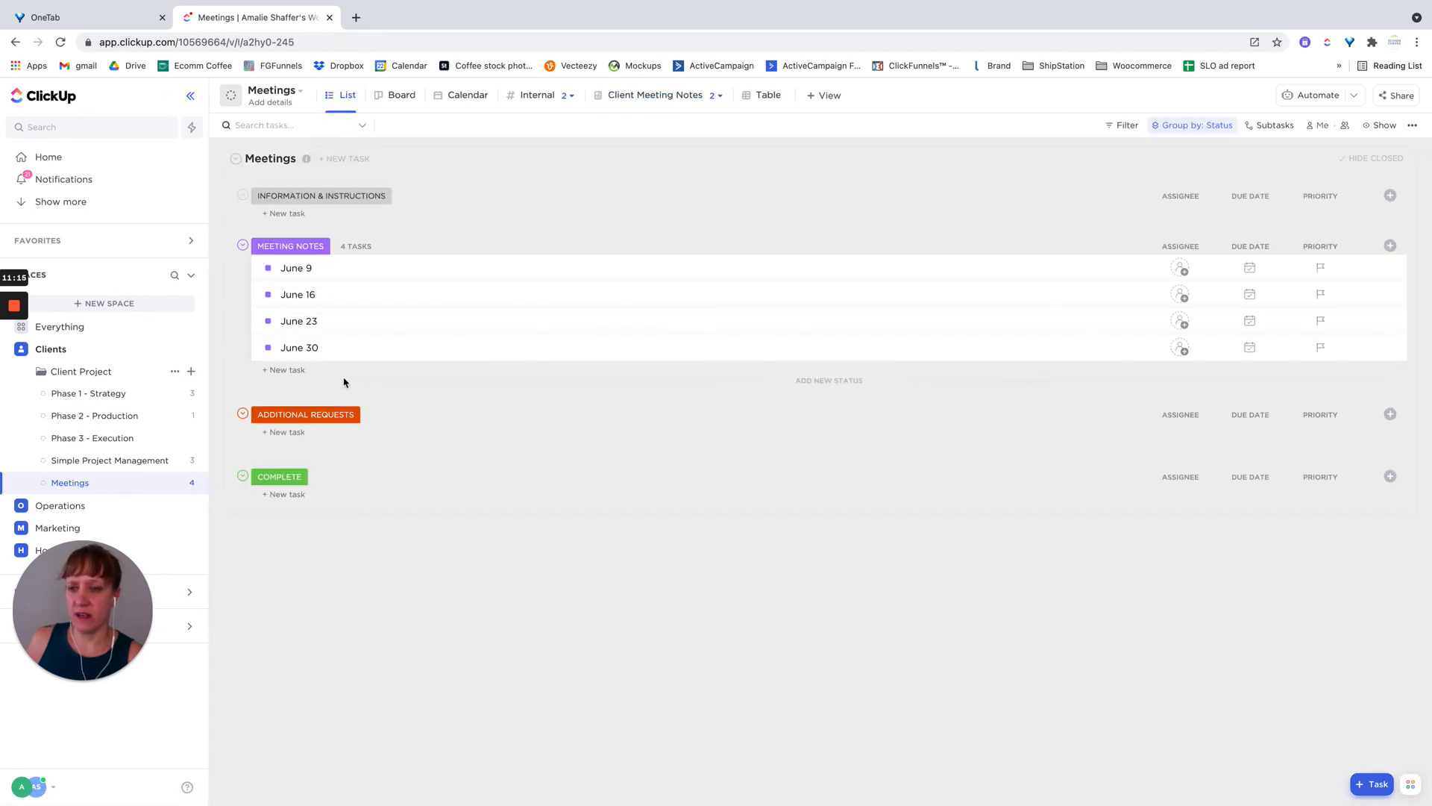
click(413, 356)
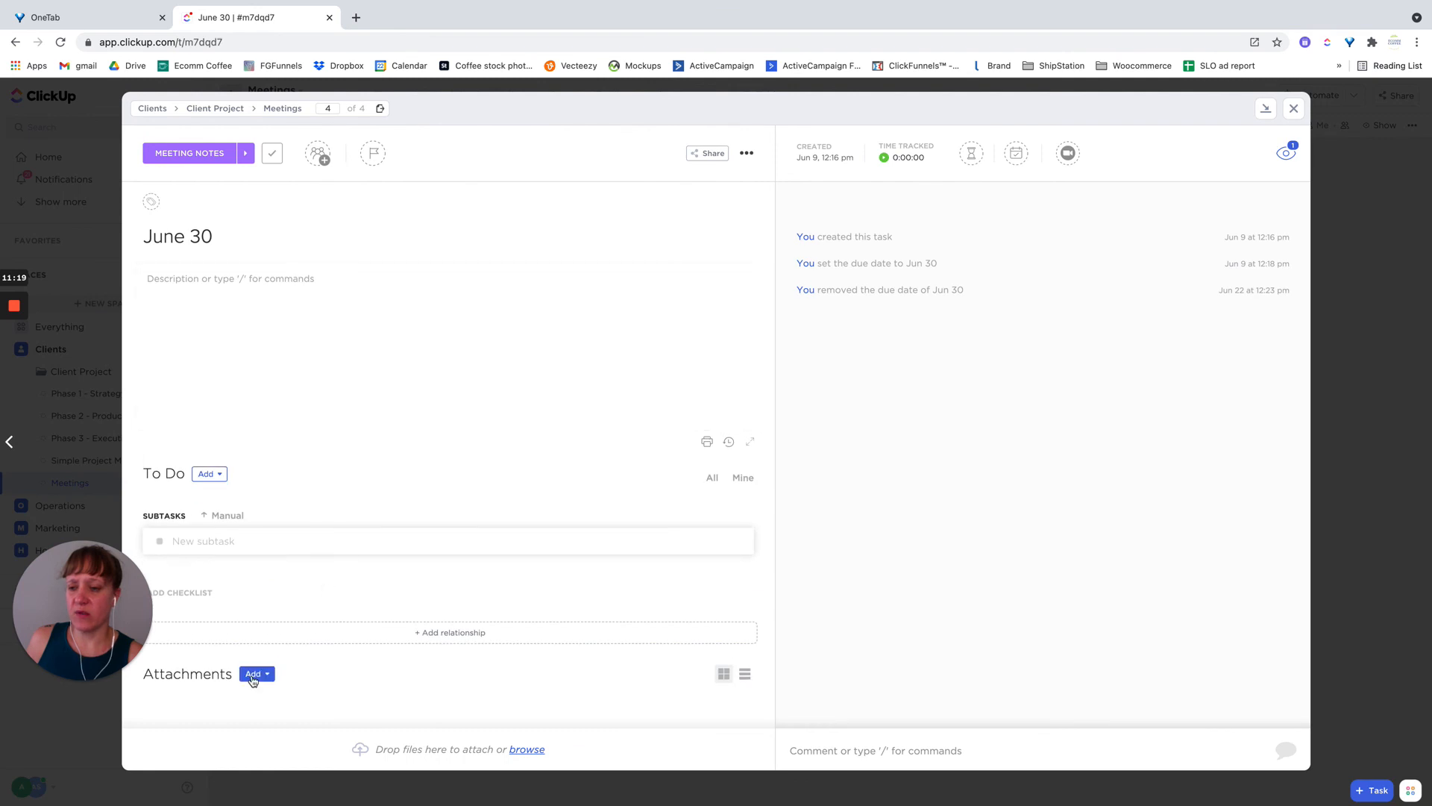
click(254, 675)
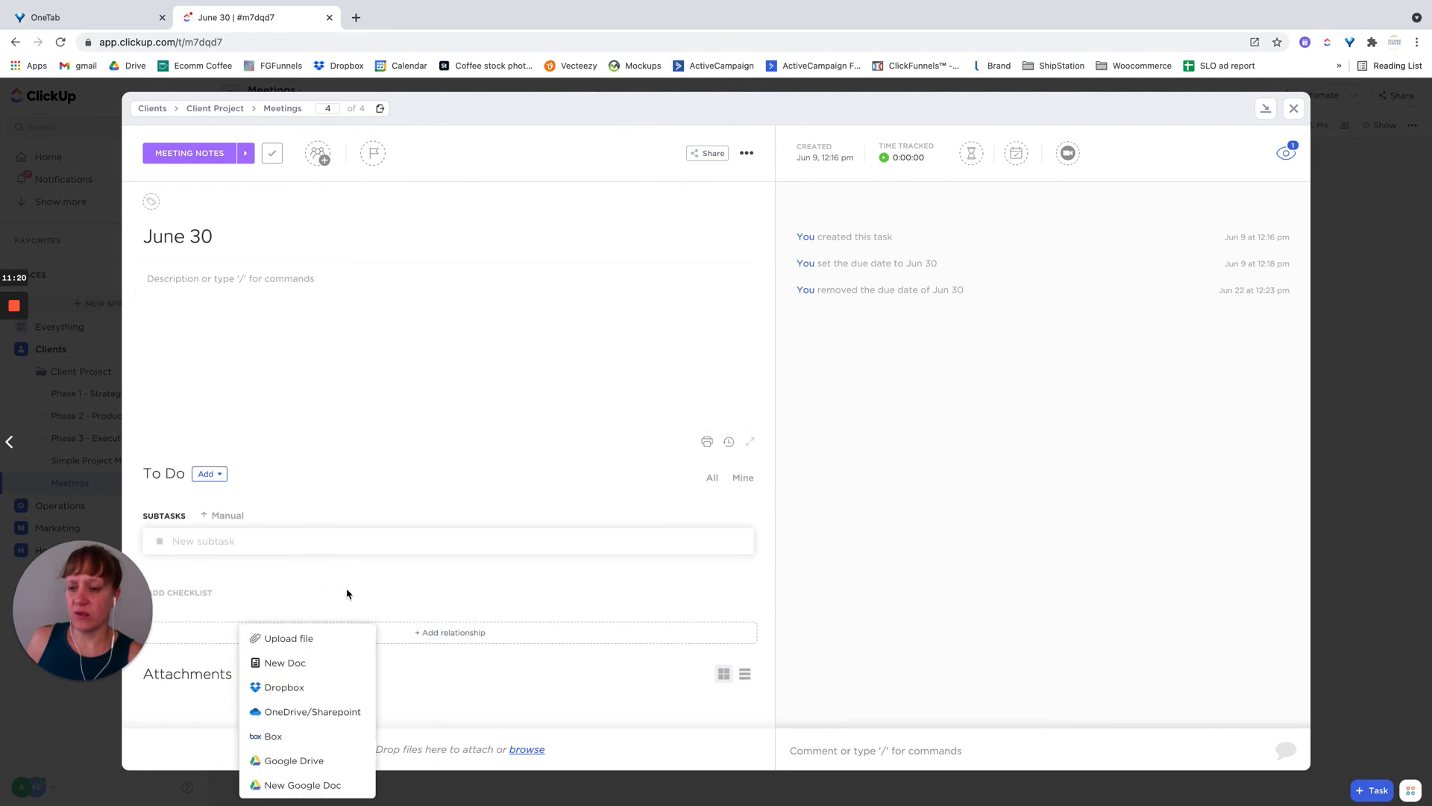
click(285, 662)
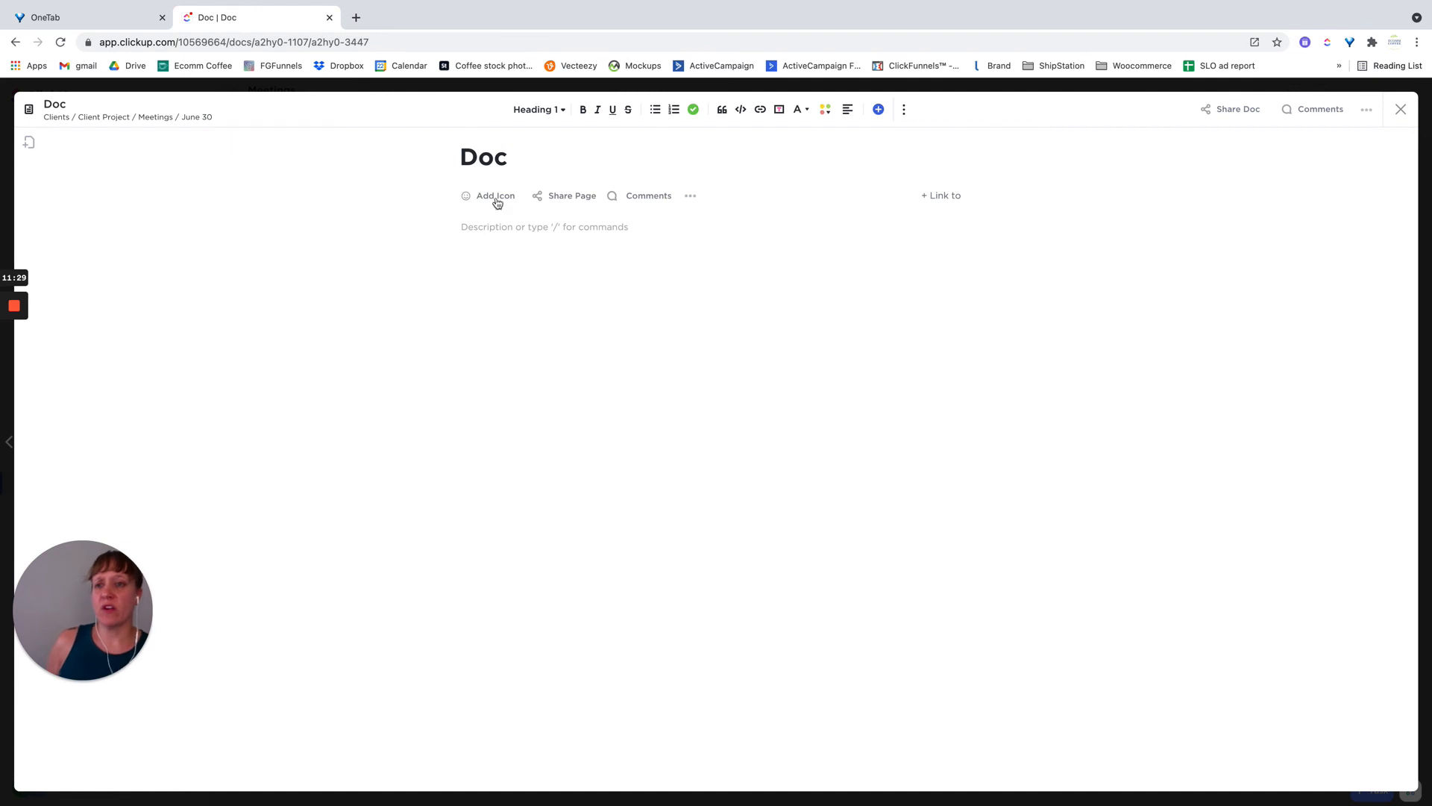
click(1401, 108)
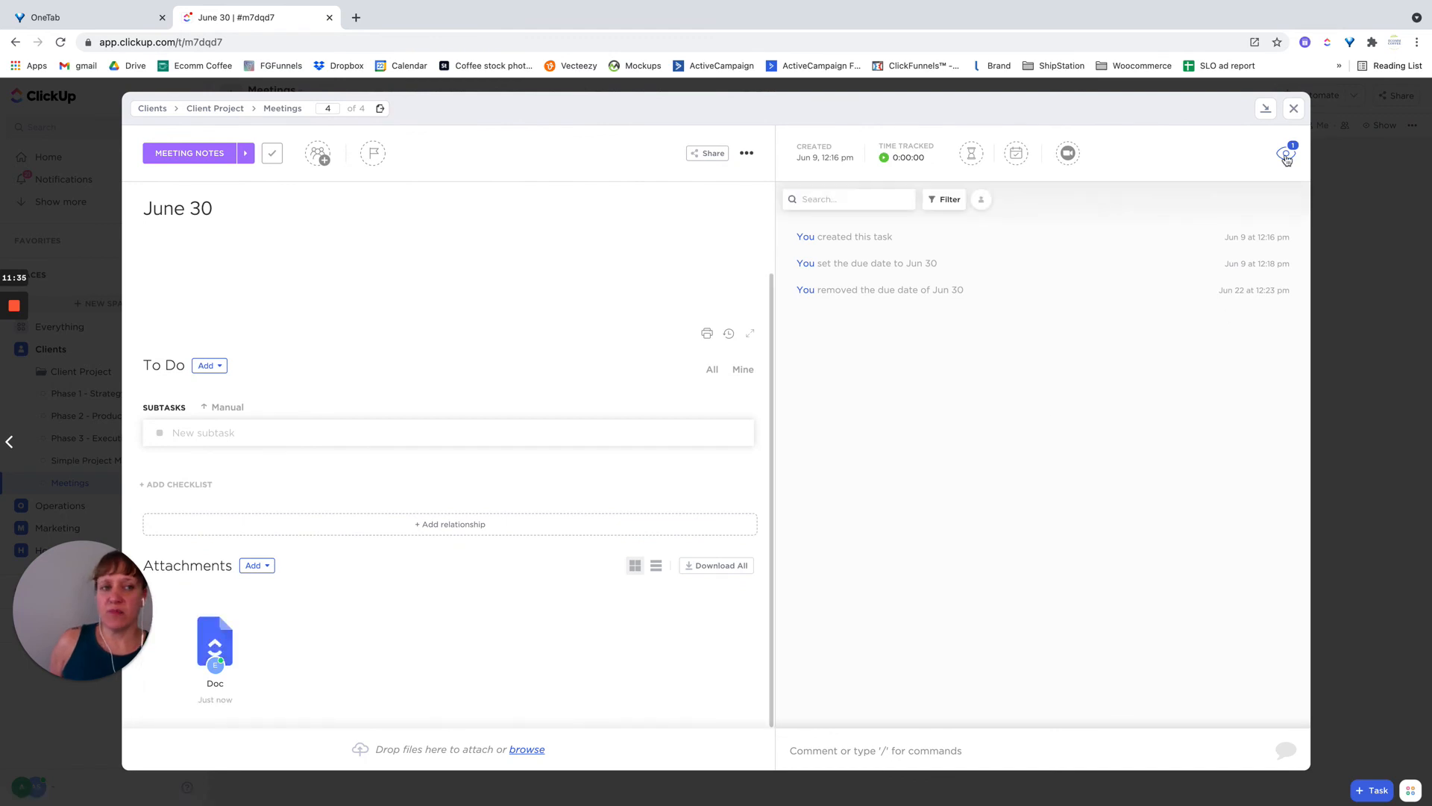
click(1293, 108)
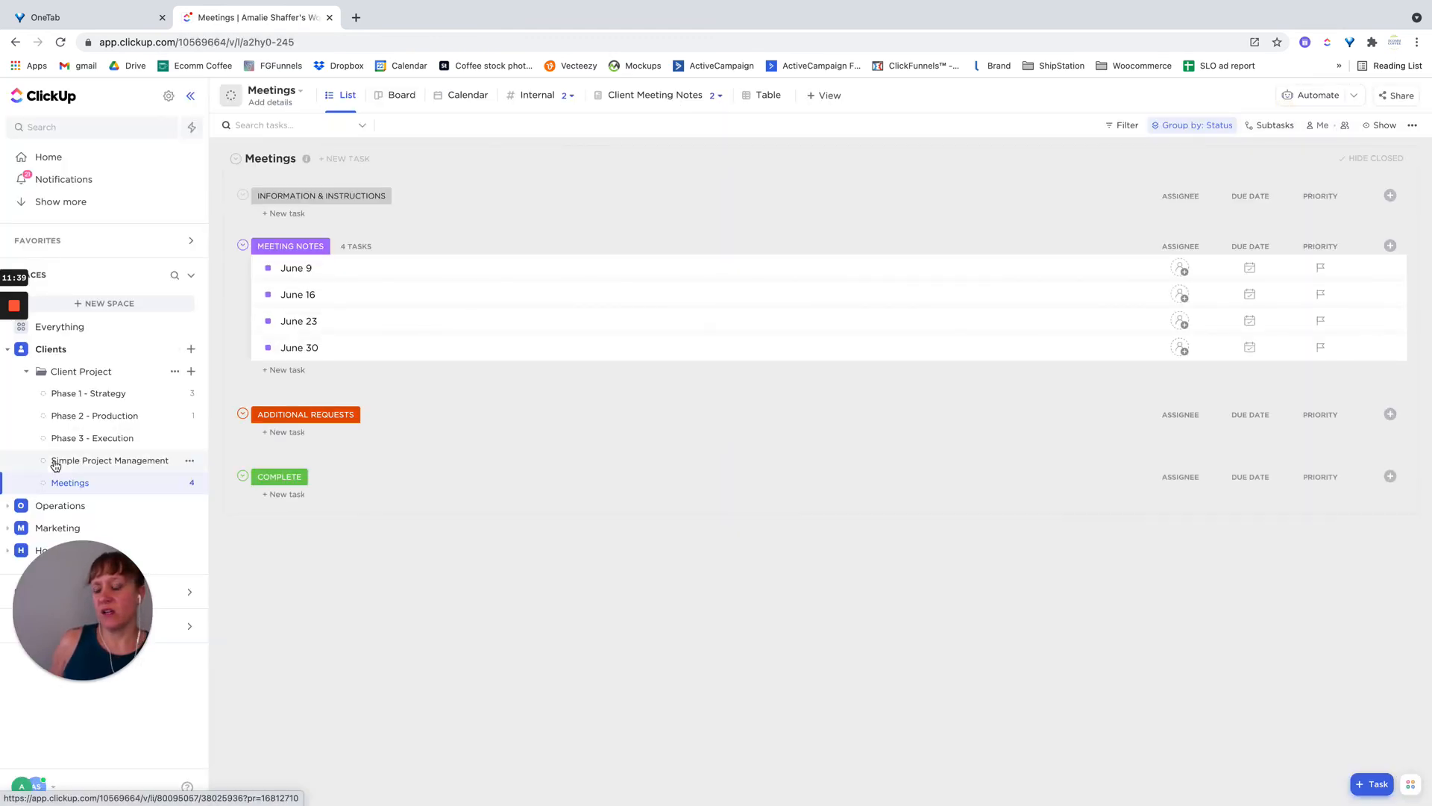
- Open the Client Project folder, then the Clients space overview
click(62, 373)
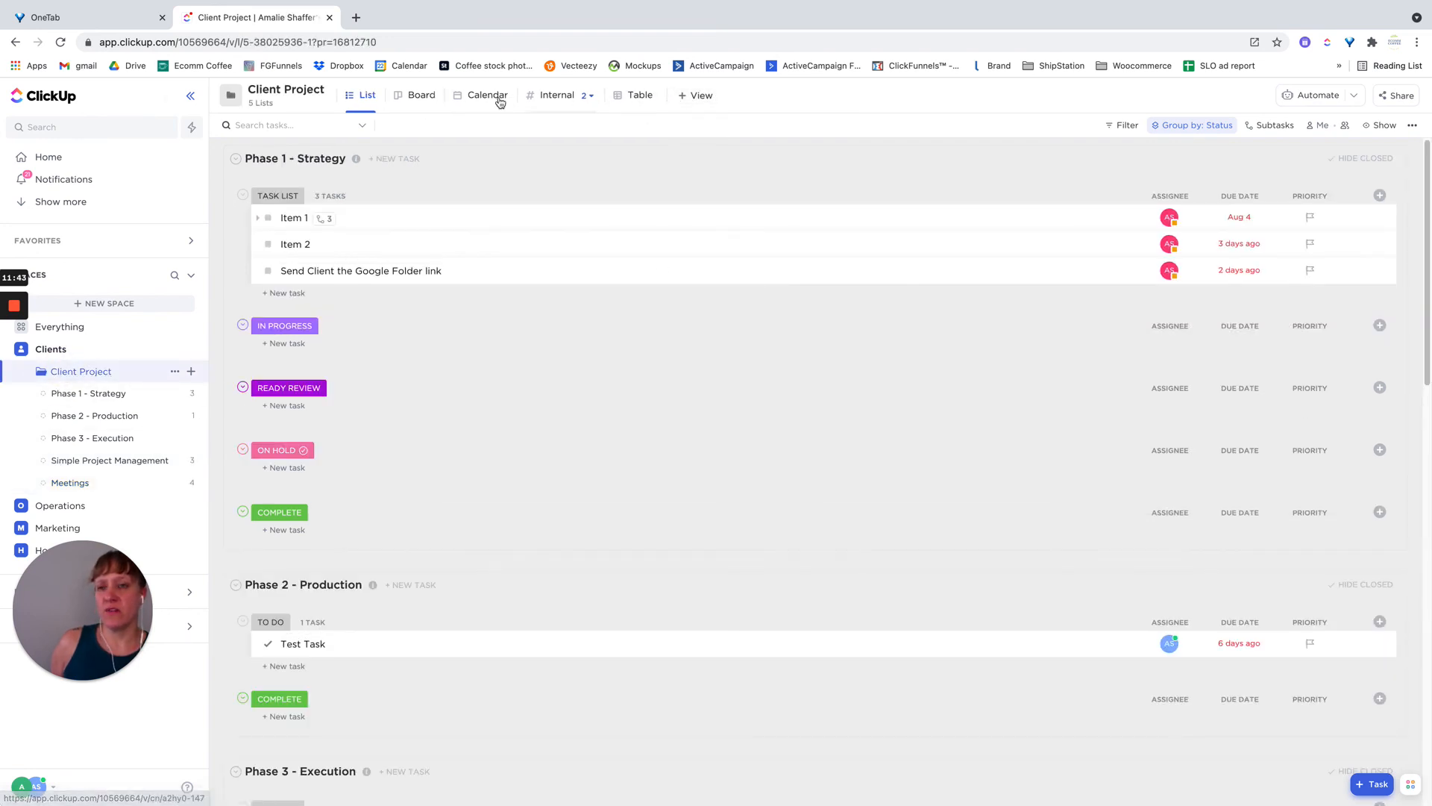
click(63, 350)
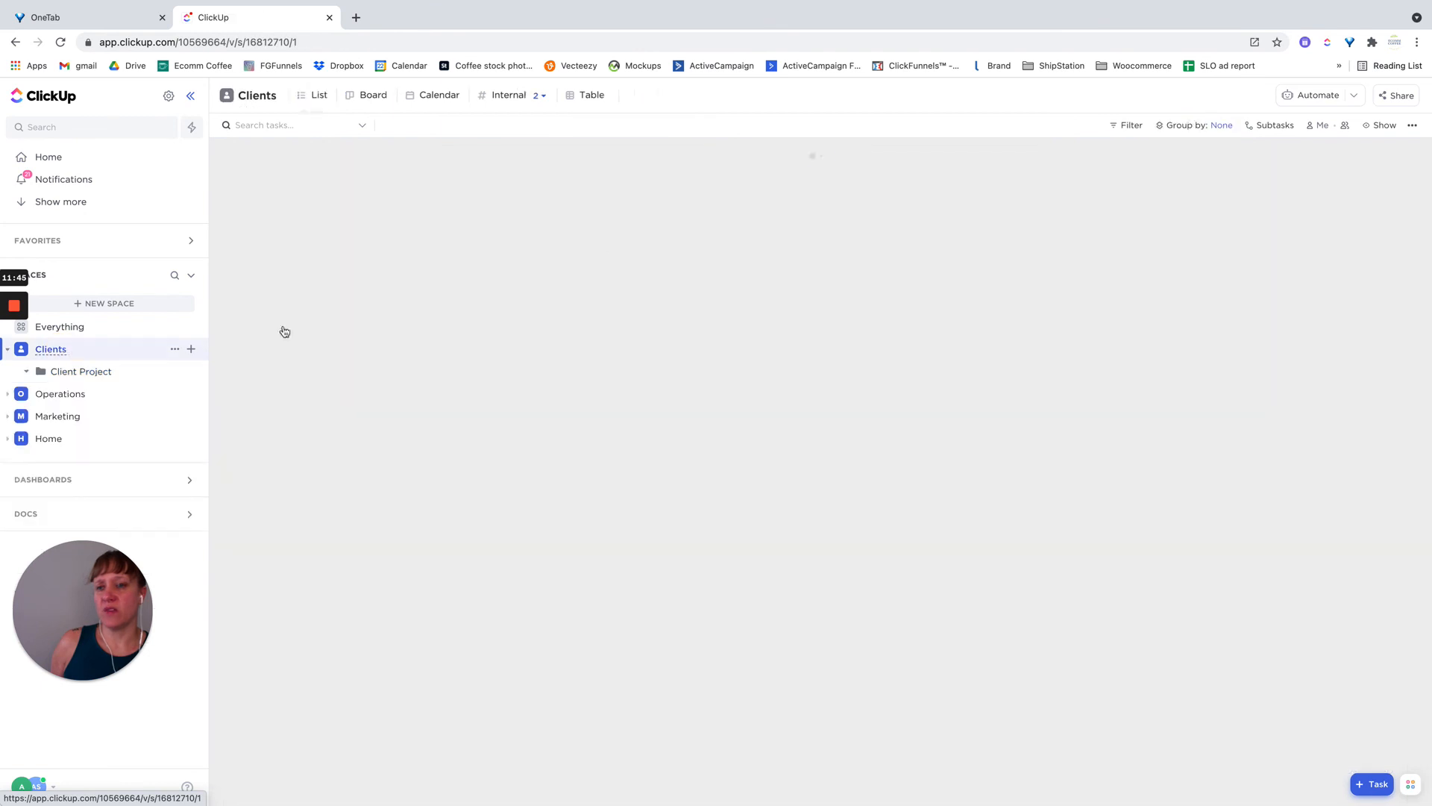